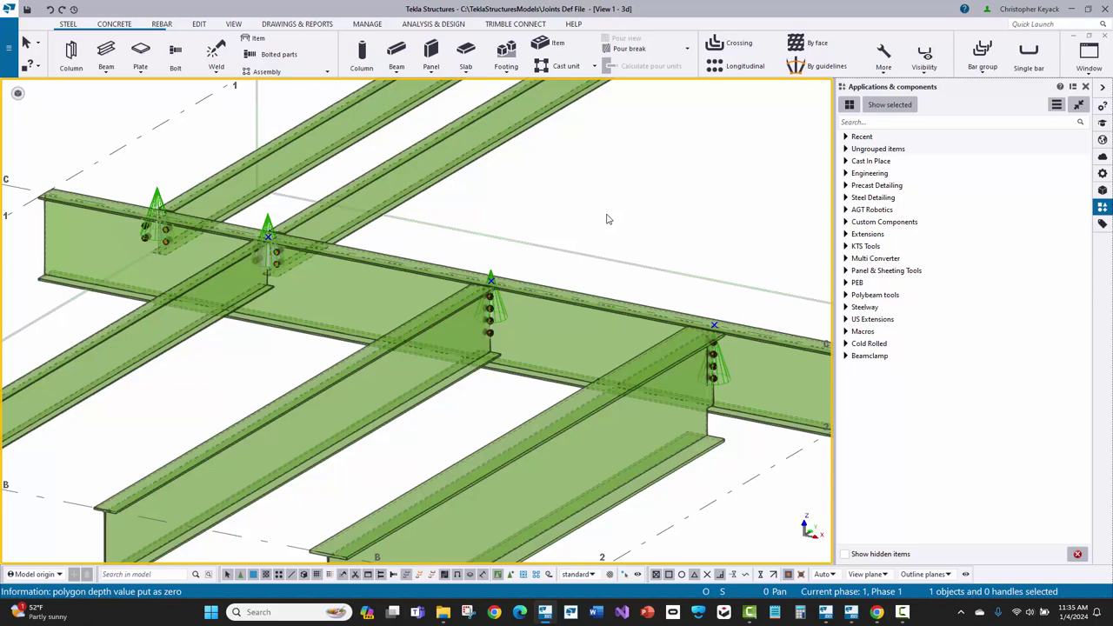
Inspect the shear plate connection's bolt settings, then close the dialog
scroll(505, 322, "up", 2)
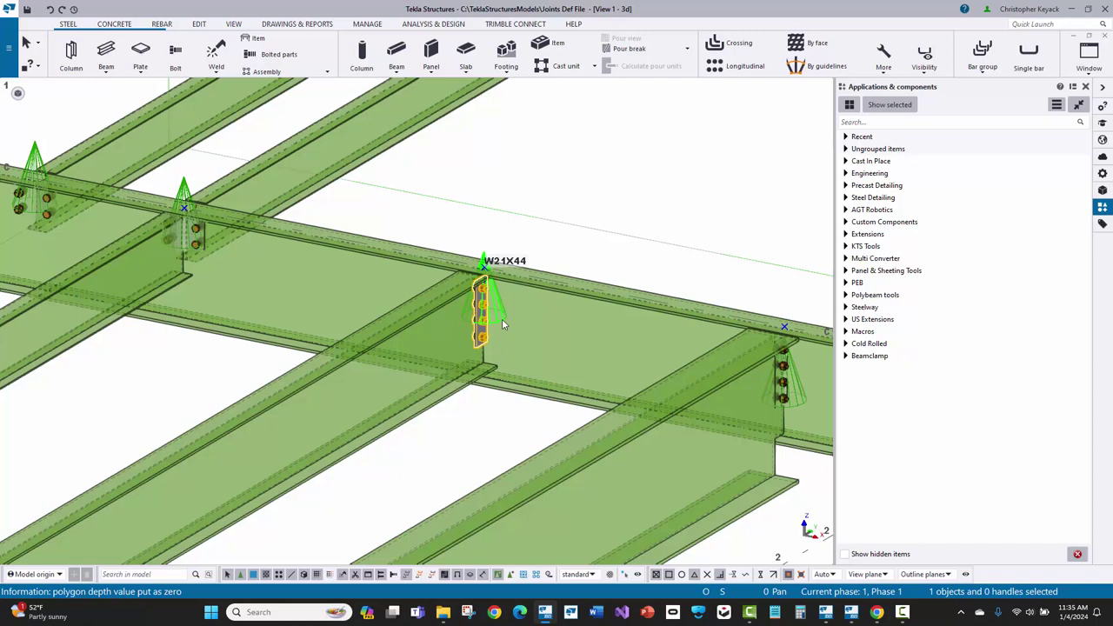
double_click(502, 319)
left_click(798, 153)
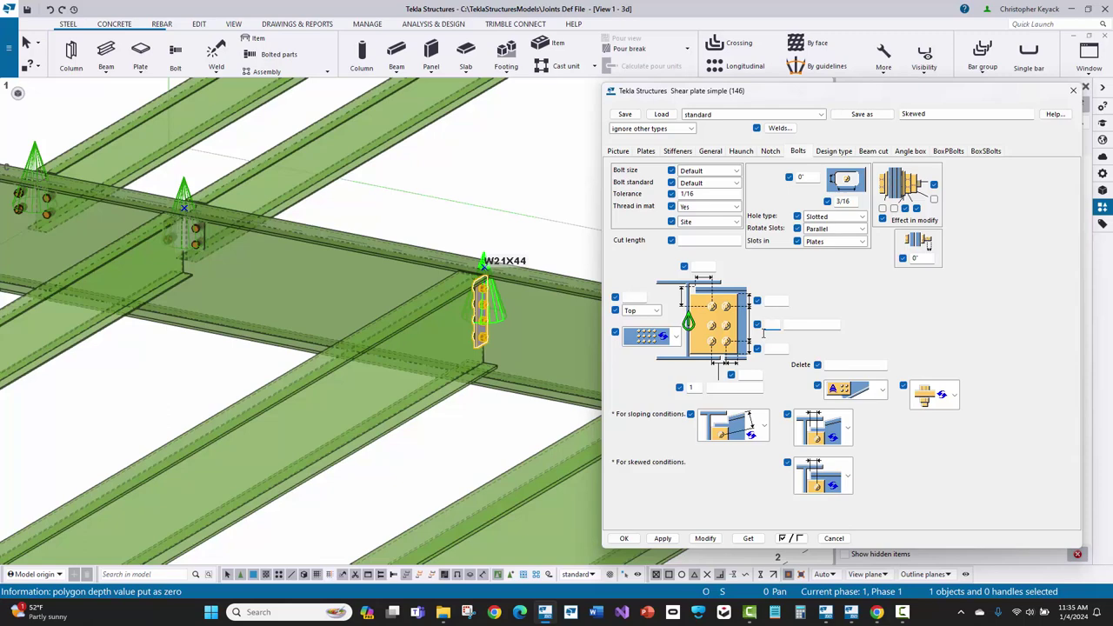
left_click(624, 539)
scroll(464, 421, "down", 3)
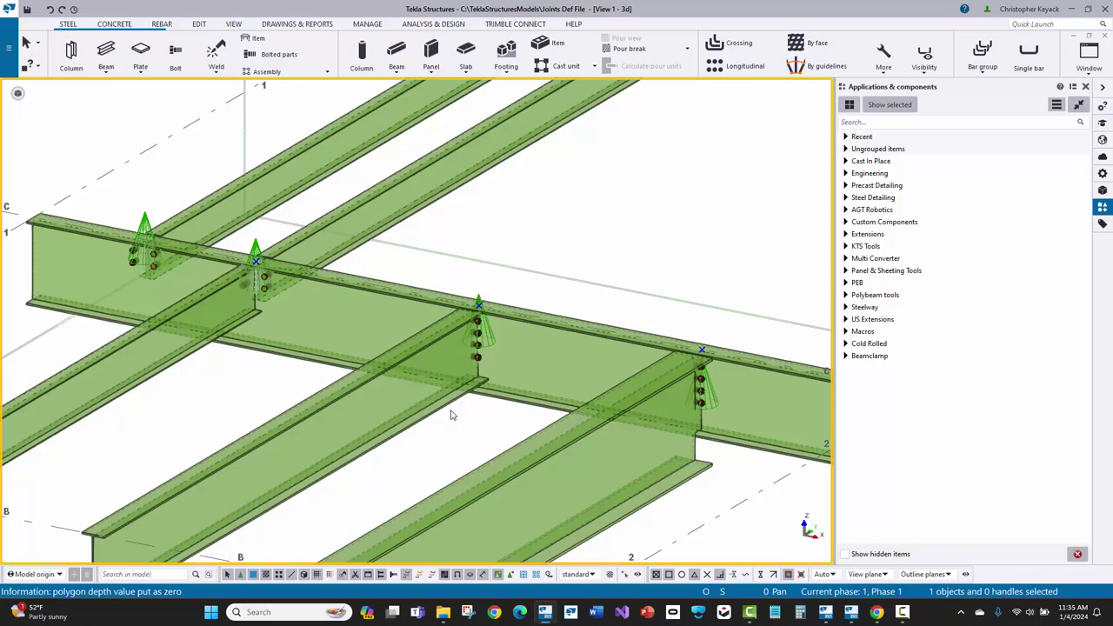
Hide the secondary framing beam to reveal the shear plate, then switch to File Explorer
scroll(451, 415, "up", 5)
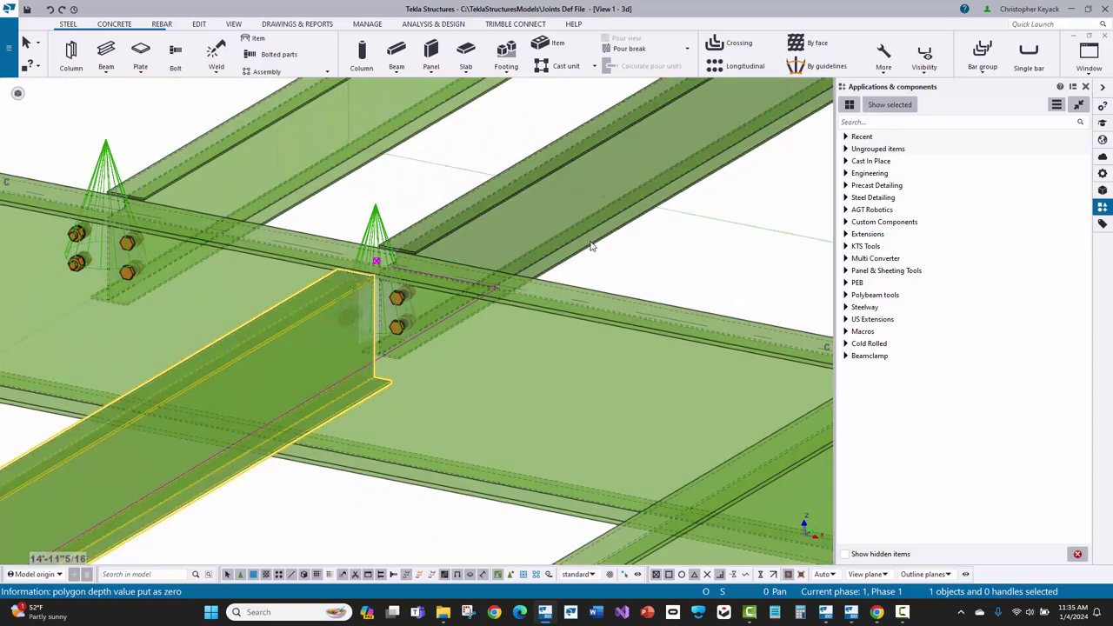
double_click(590, 246)
key("Delete")
scroll(393, 322, "up", 3)
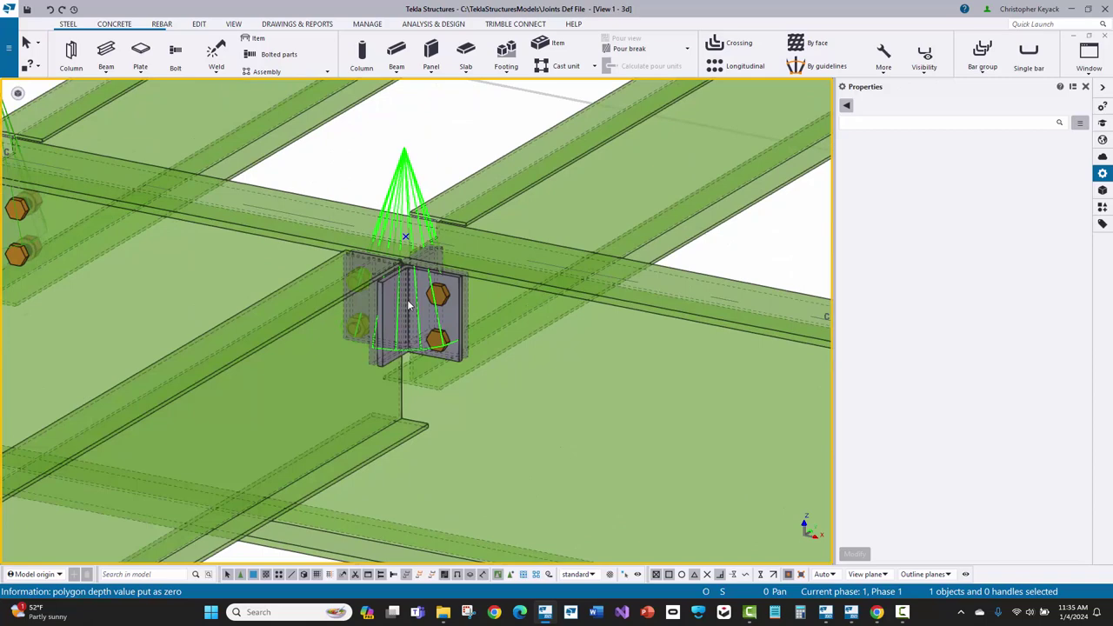
scroll(354, 362, "down", 5)
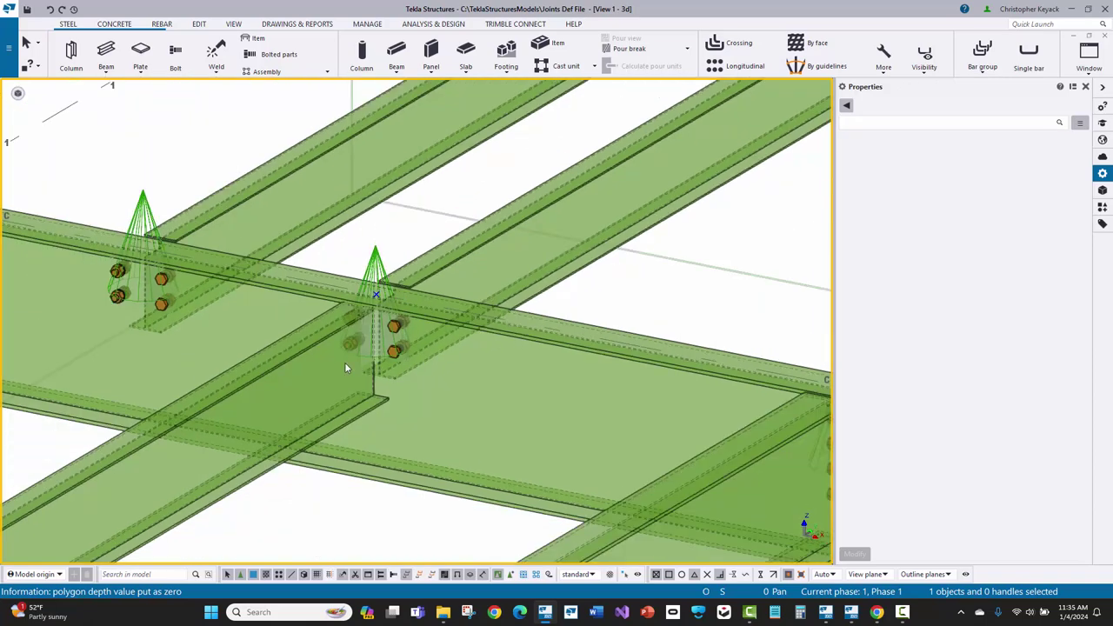
scroll(628, 301, "down", 5)
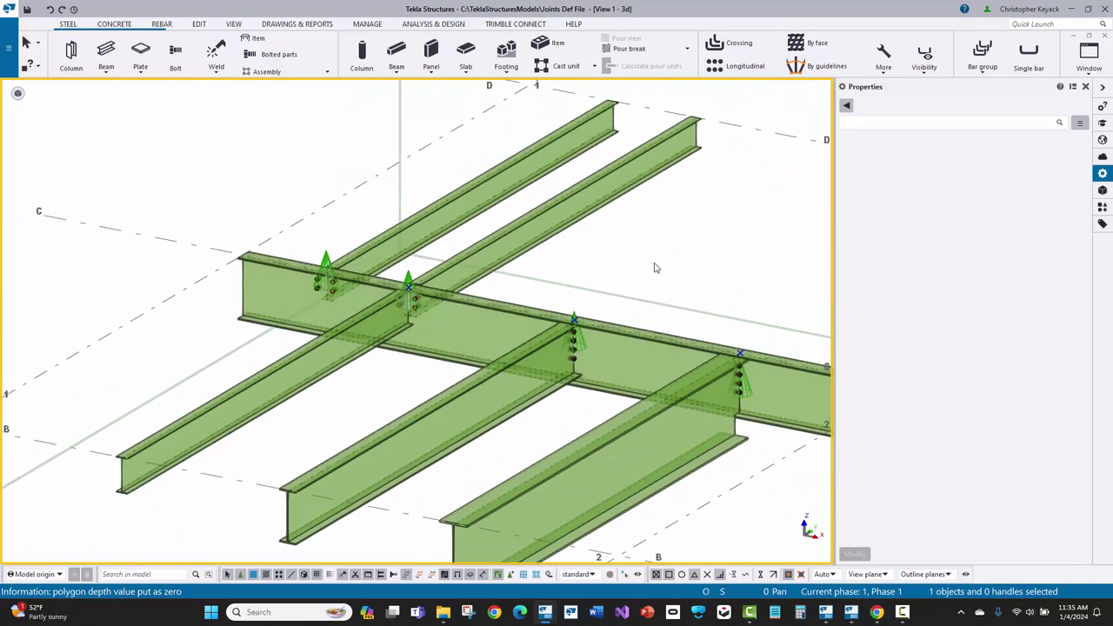
middle_click_drag(656, 267, 619, 275)
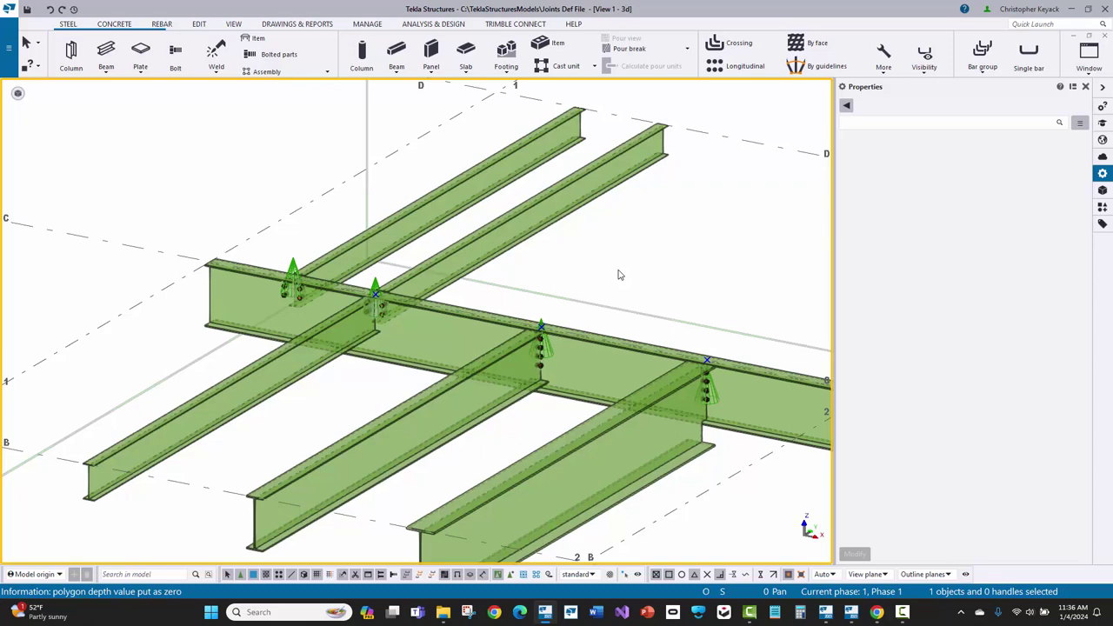
key("alt+Tab")
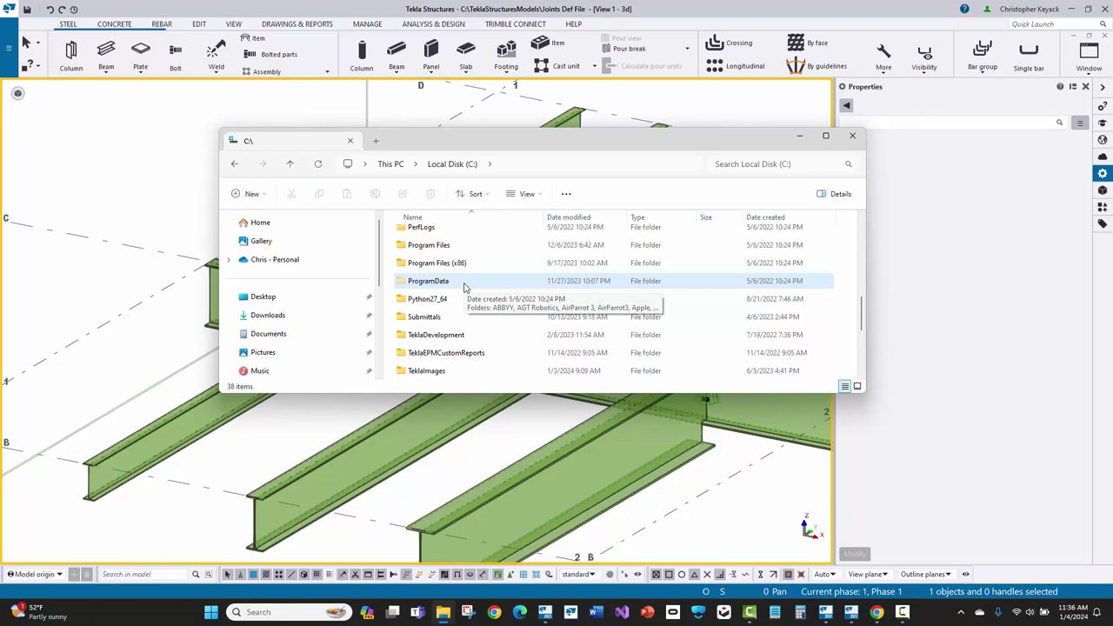
left_click(458, 286)
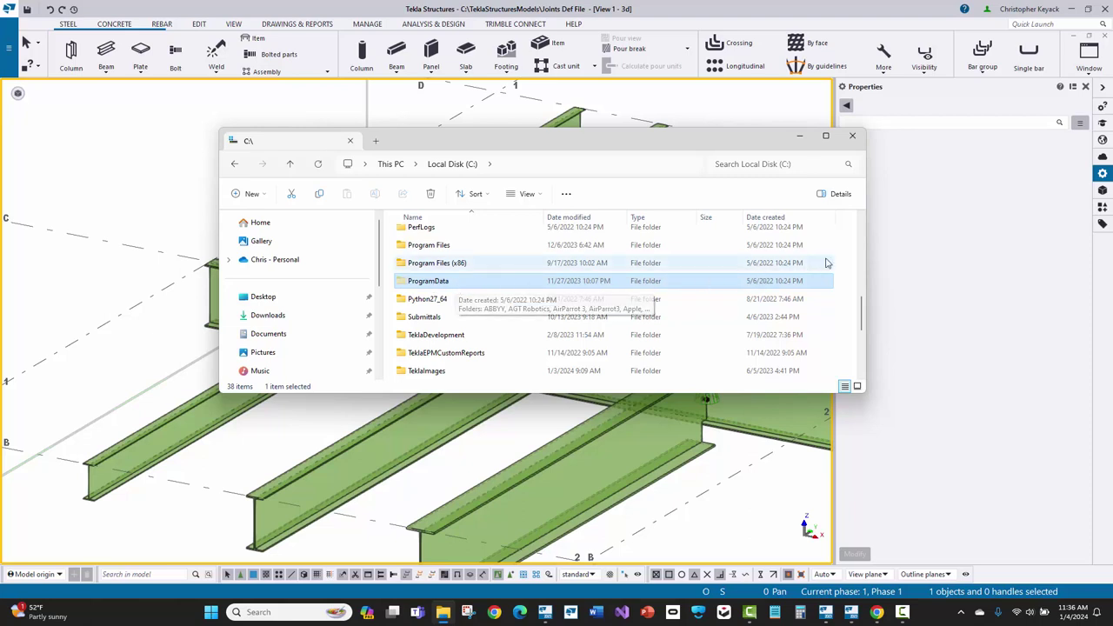
left_click(842, 270)
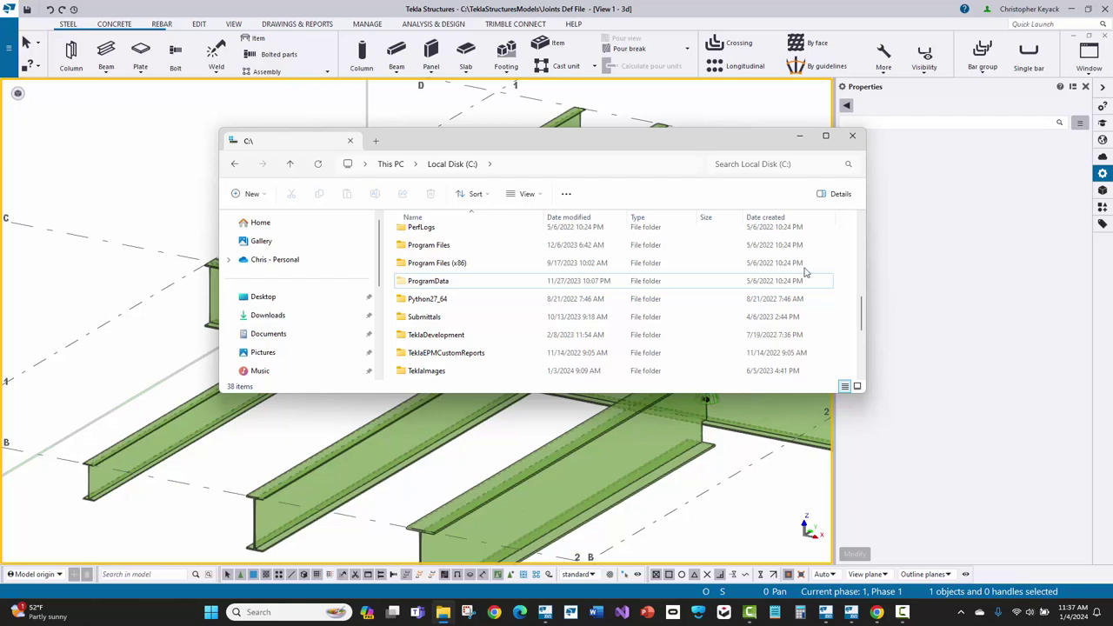
left_click(521, 198)
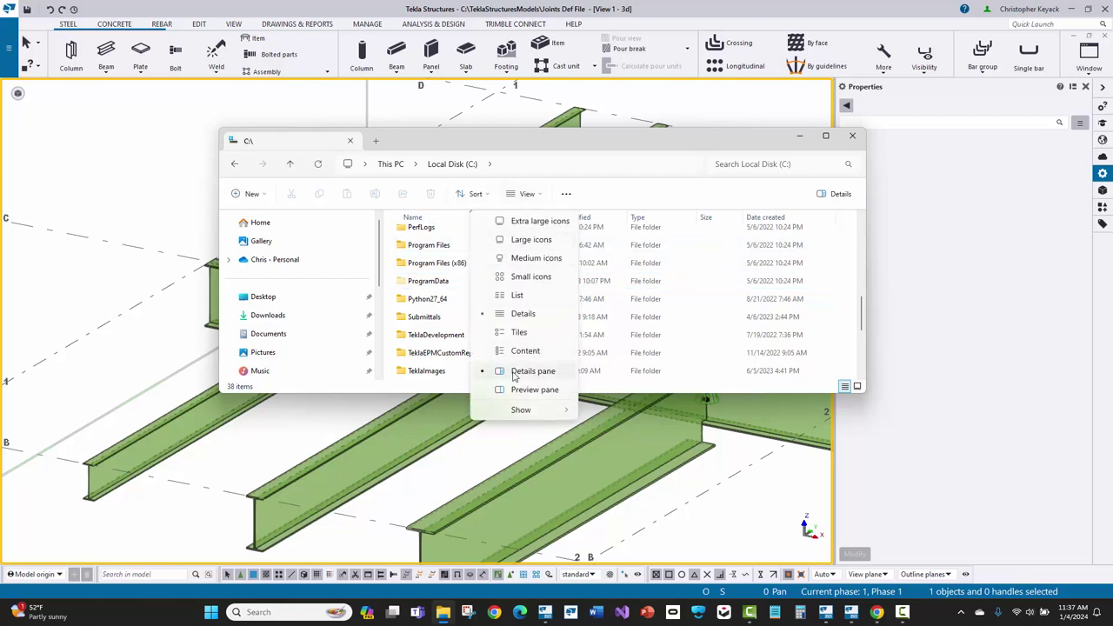
mouse_move(520, 411)
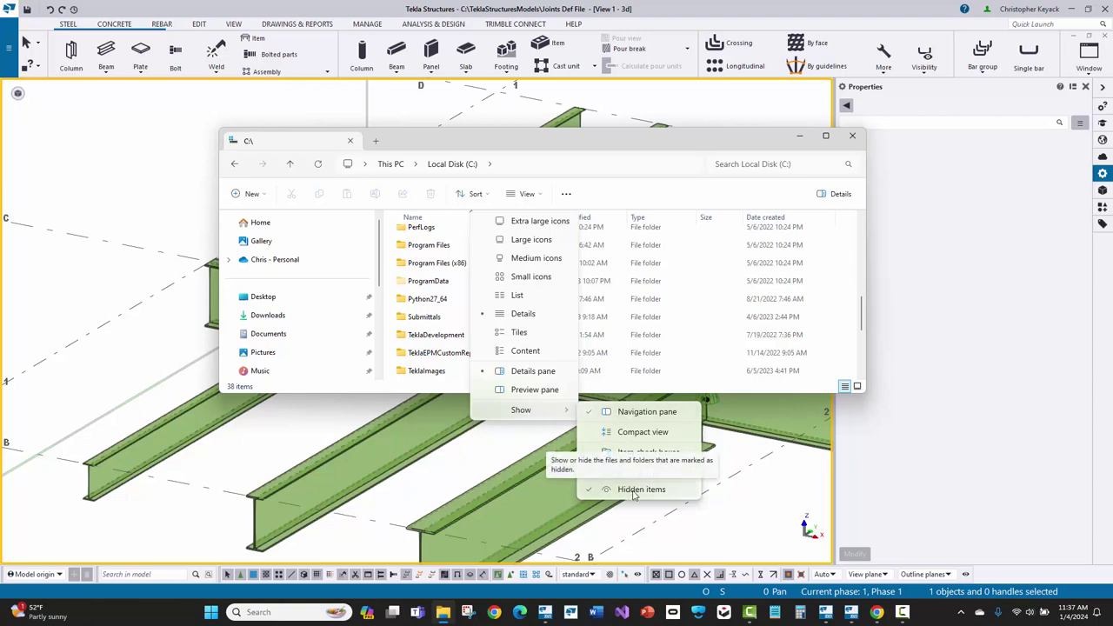
left_click(522, 374)
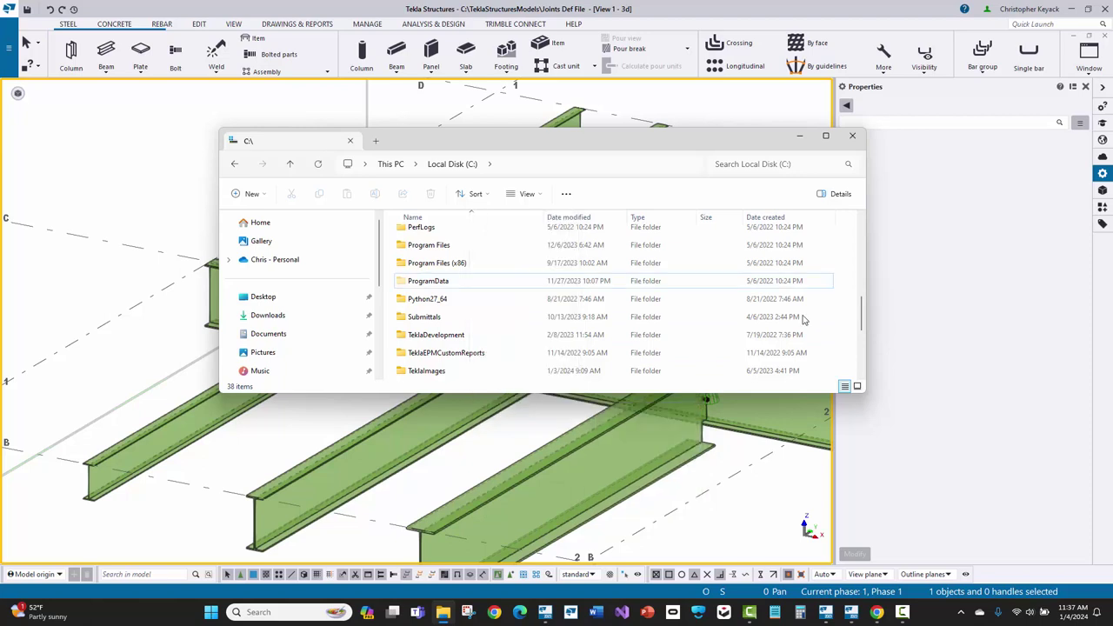
Browse from ProgramData back to C: and into TeklaStructures\2023.0\Environments\USA\Imperial
double_click(435, 287)
scroll(461, 330, "down", 8)
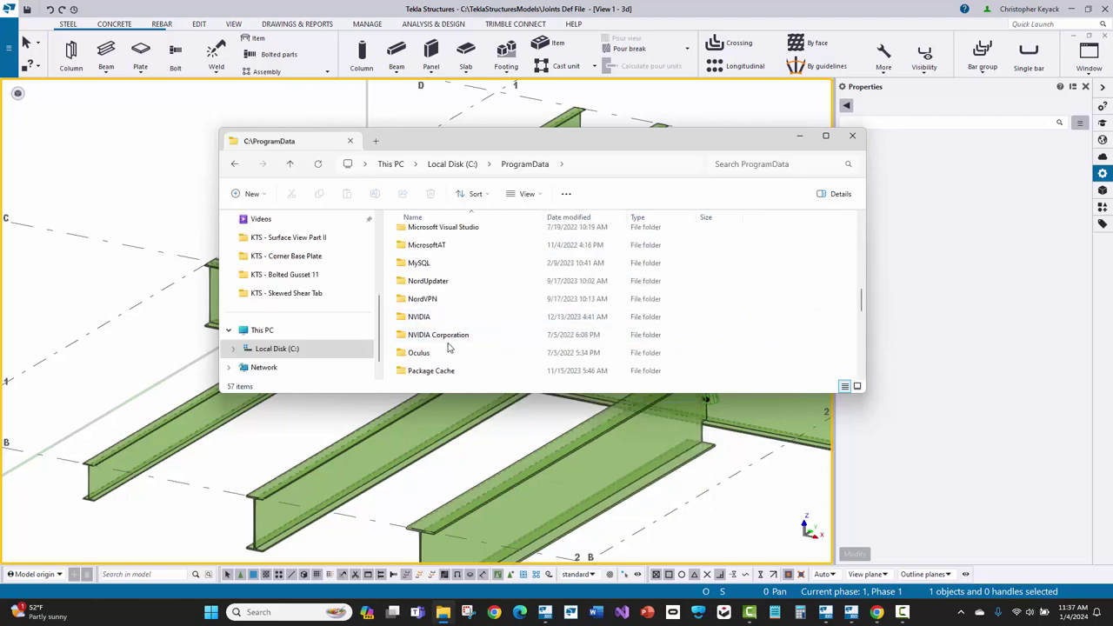
left_click(452, 164)
scroll(497, 318, "down", 5)
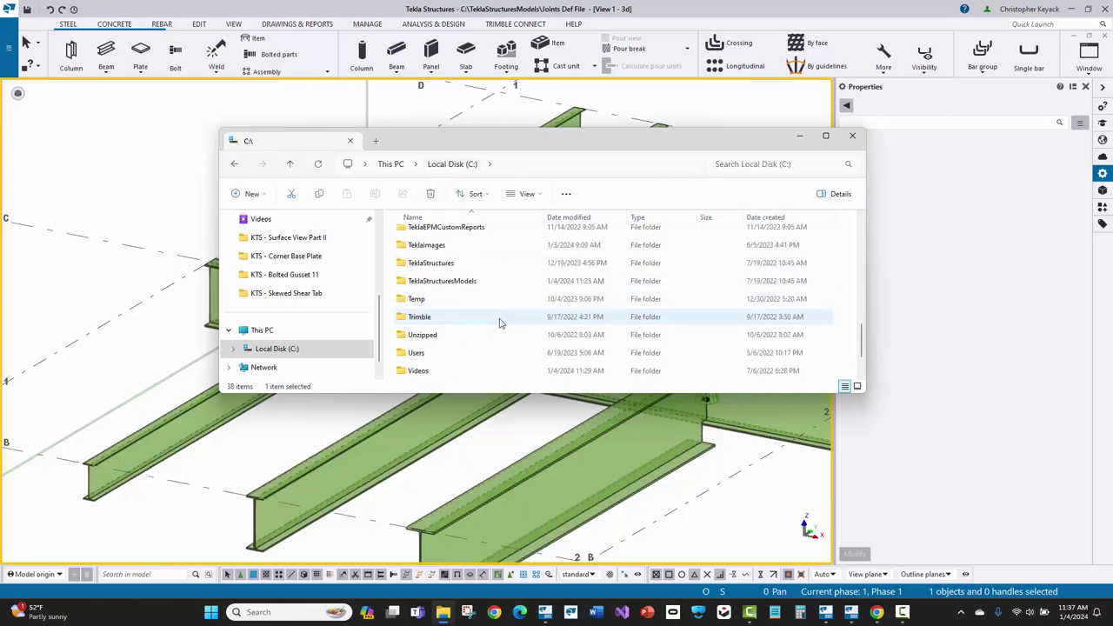
double_click(437, 266)
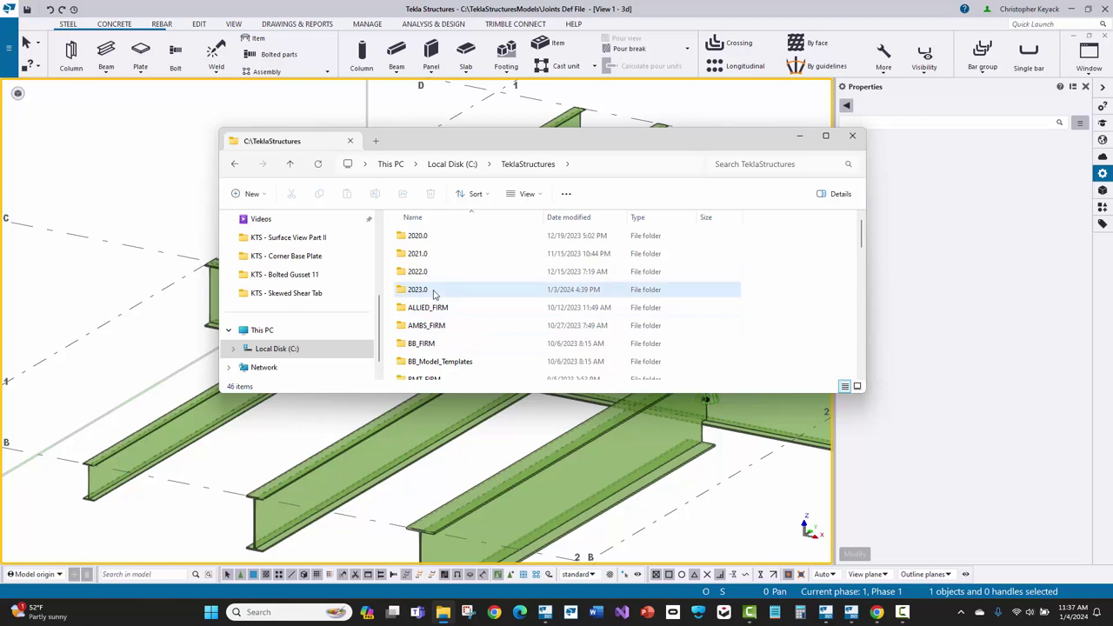
double_click(431, 293)
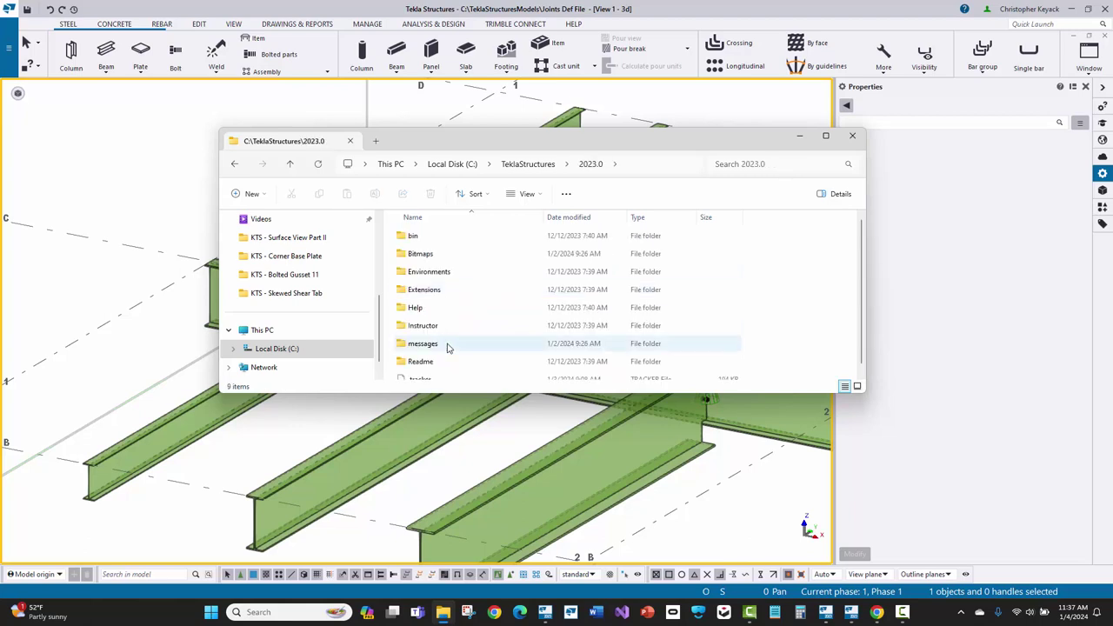
double_click(440, 273)
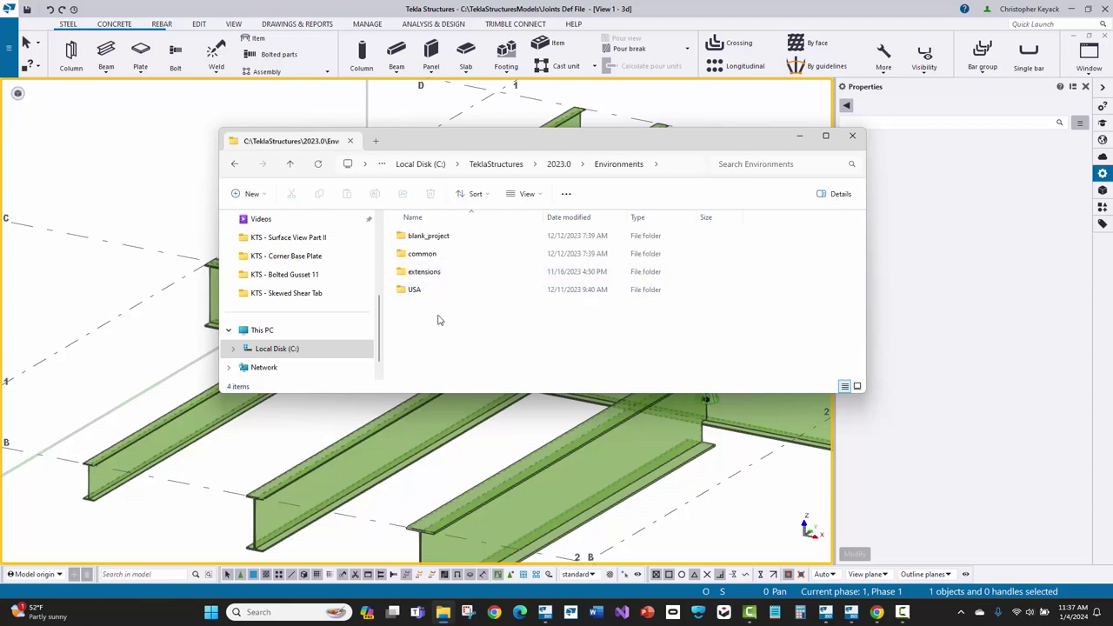
double_click(419, 289)
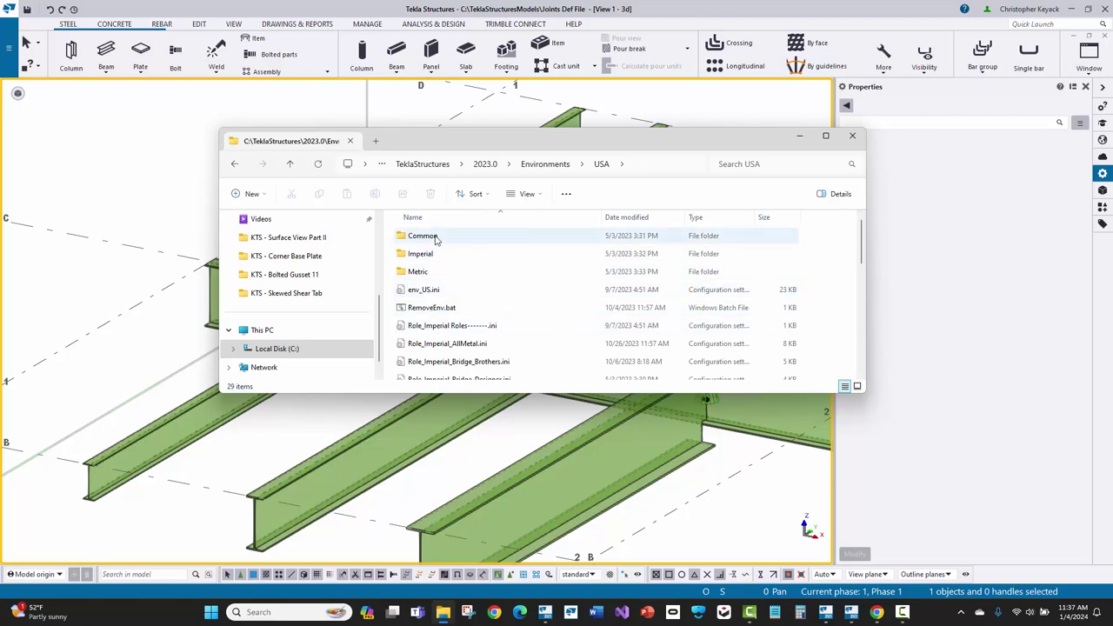
left_click(438, 270)
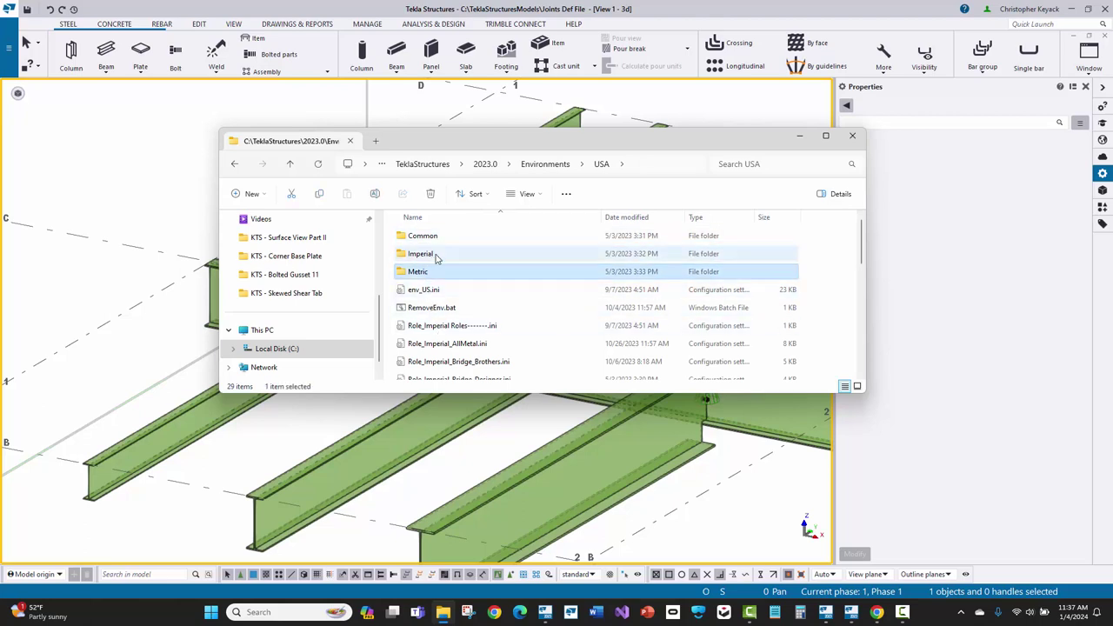
double_click(436, 255)
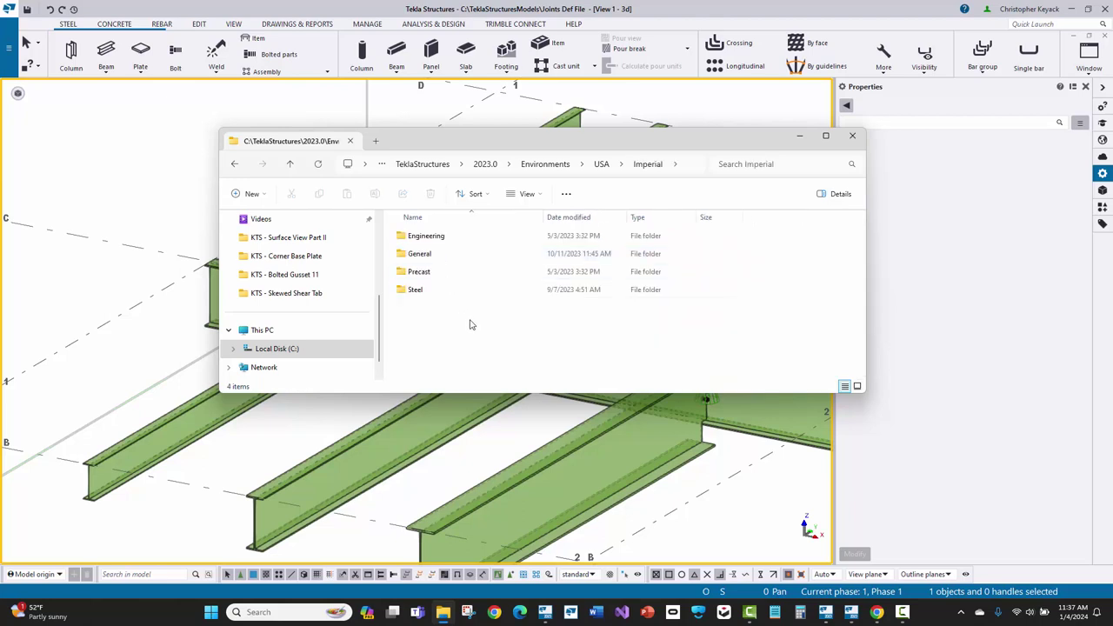
Search Imperial for joints.def, go to the ComponentSettings folder, and select joints.def
left_click(740, 166)
type("joints")
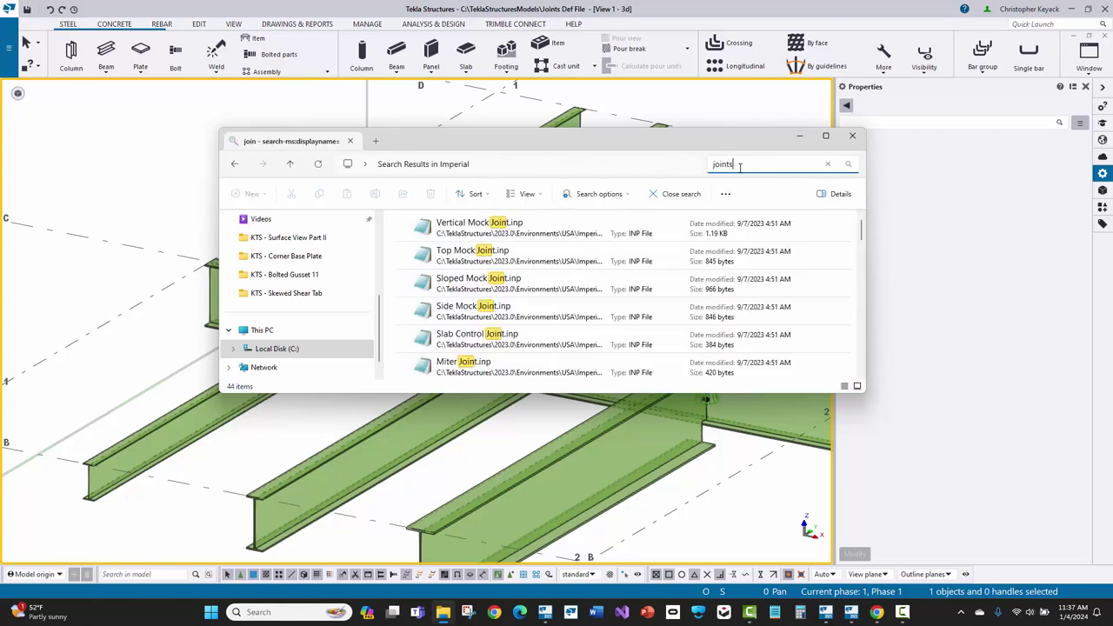
type(".def")
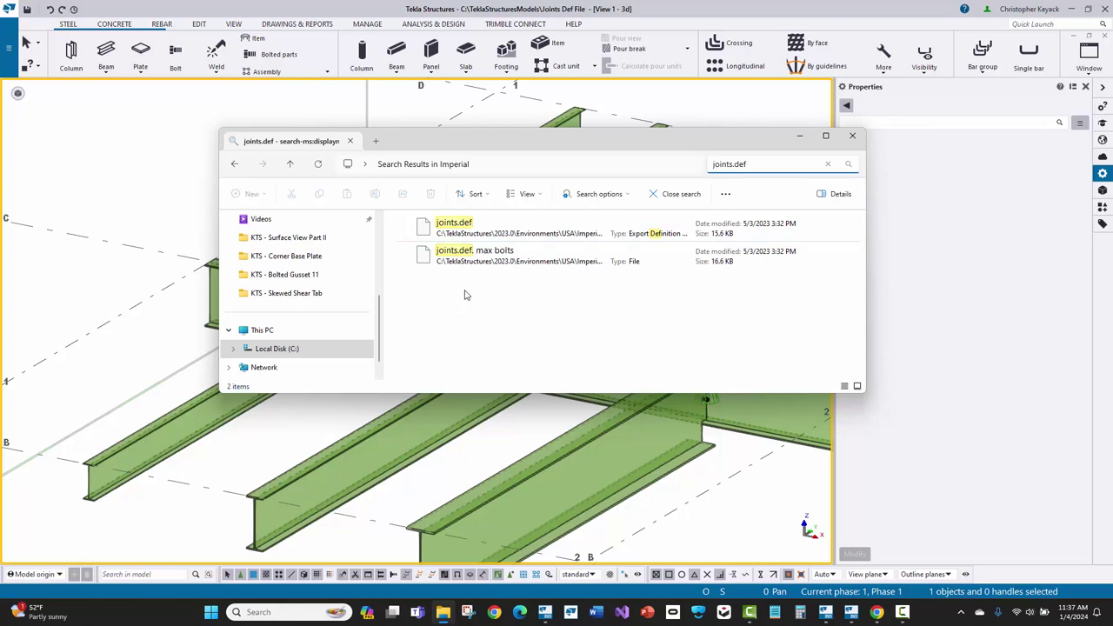
left_click(474, 259)
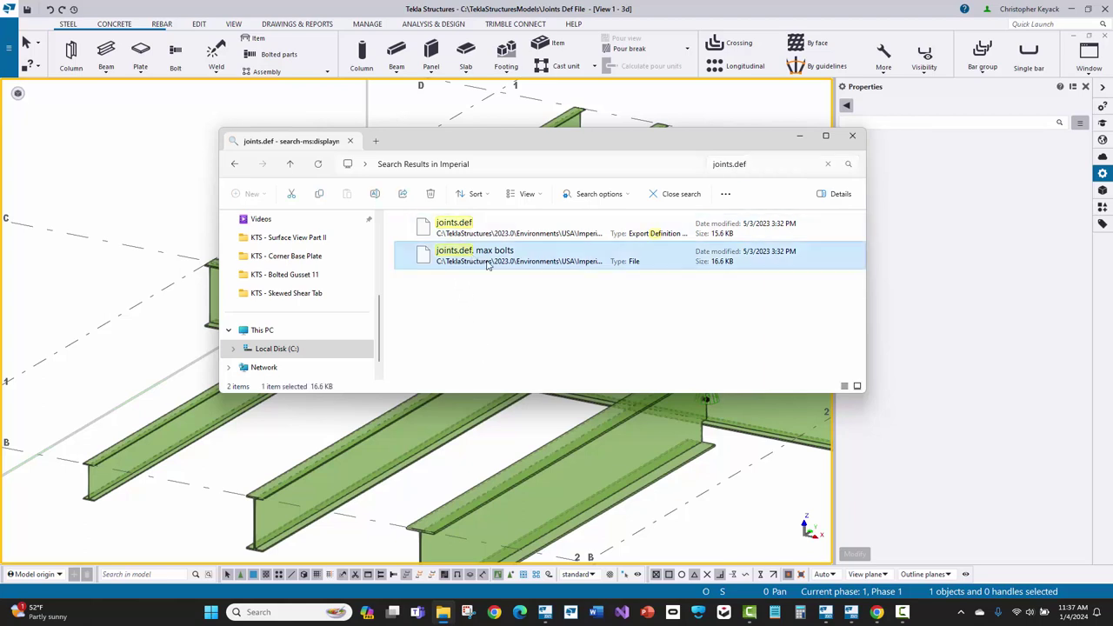
right_click(489, 265)
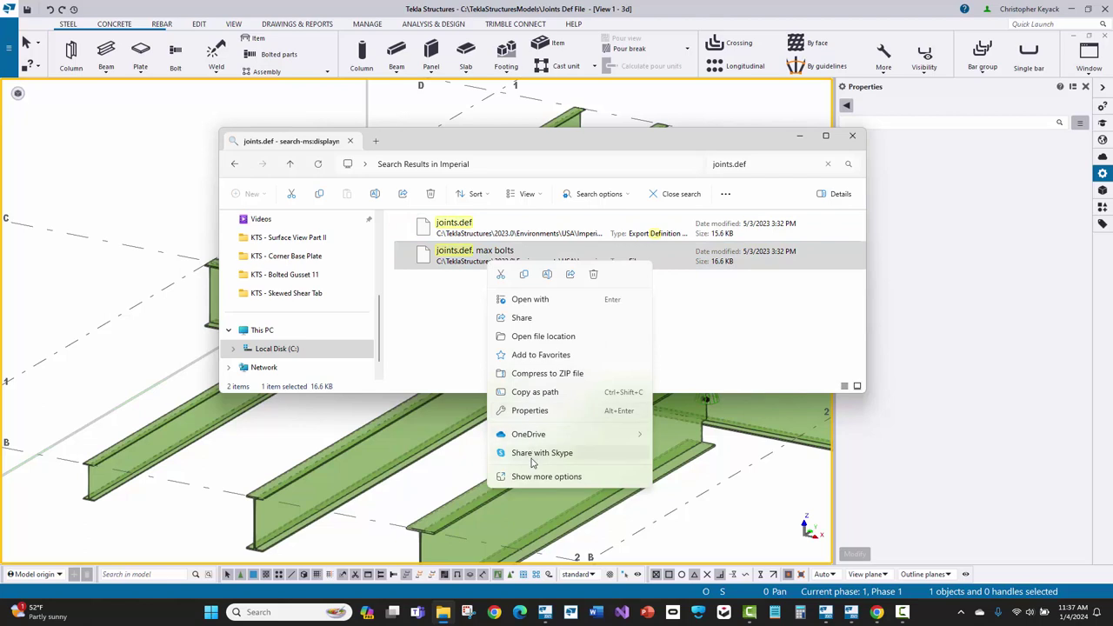
left_click(518, 339)
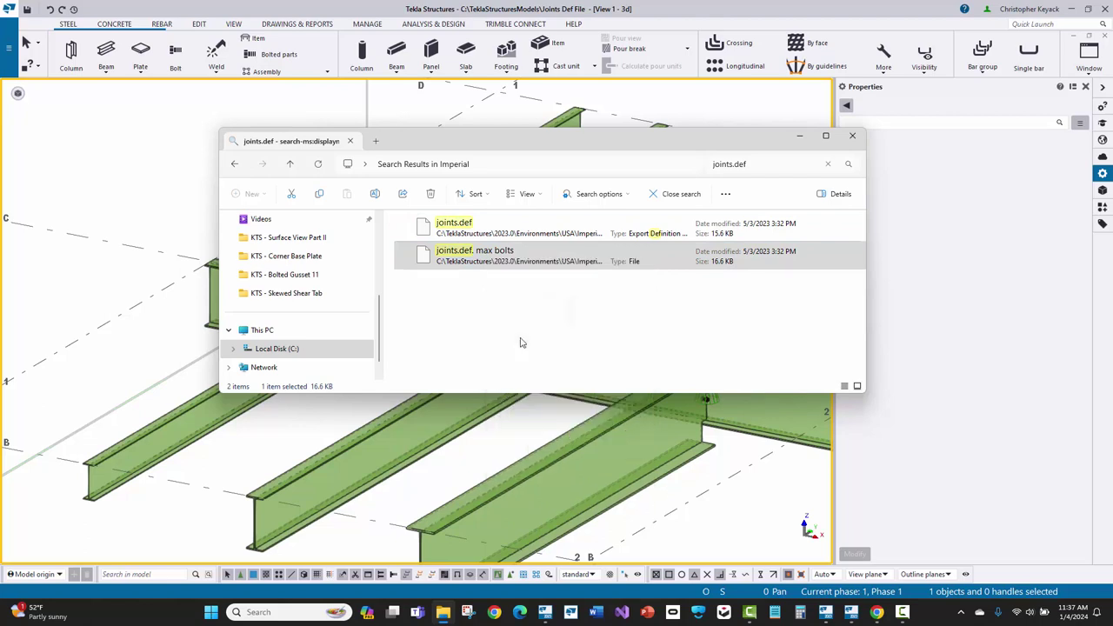
scroll(432, 322, "down", 1)
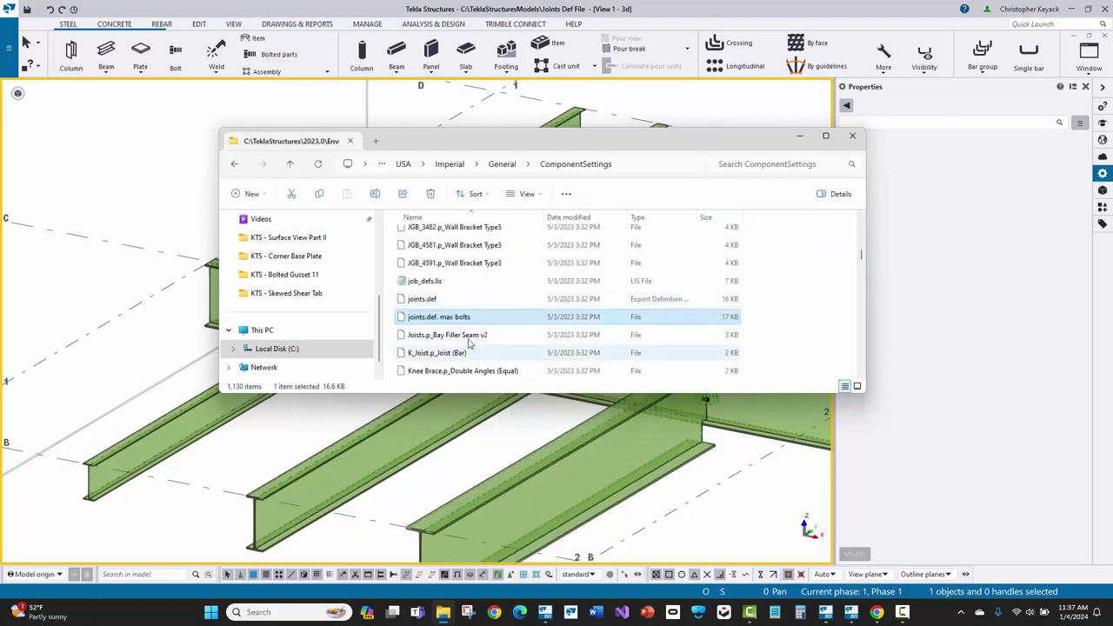
left_click(452, 301)
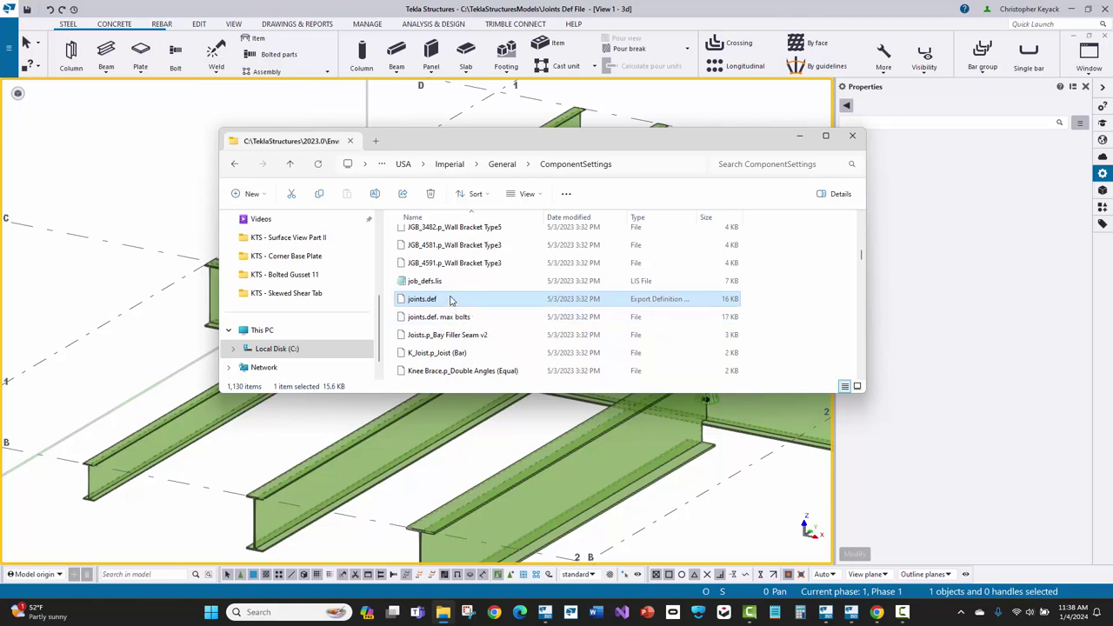
double_click(452, 300)
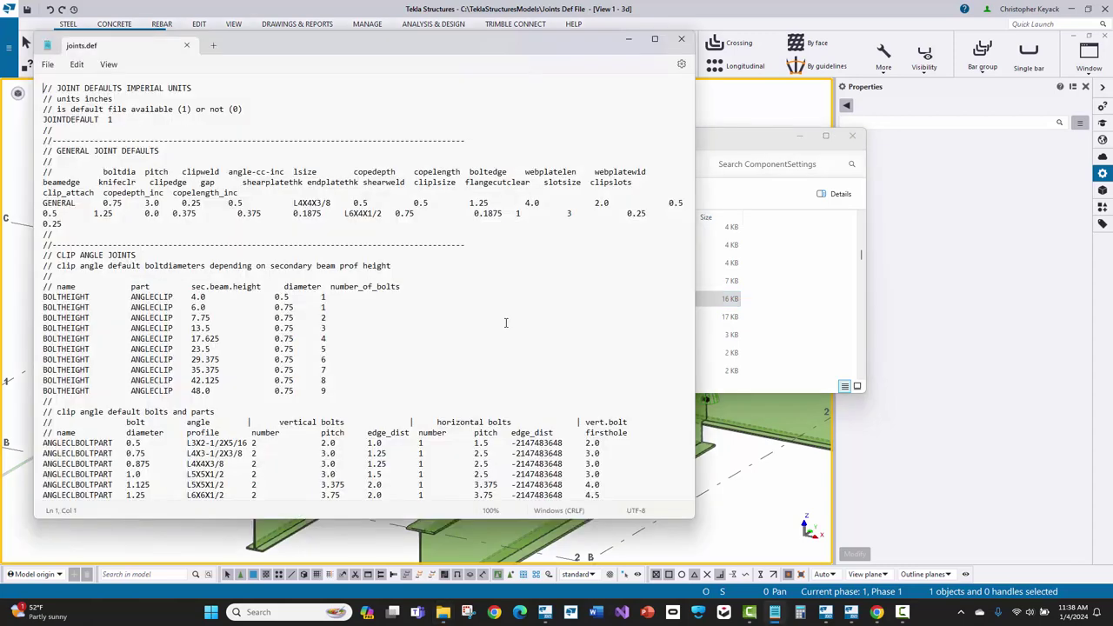
scroll(210, 319, "down", 2)
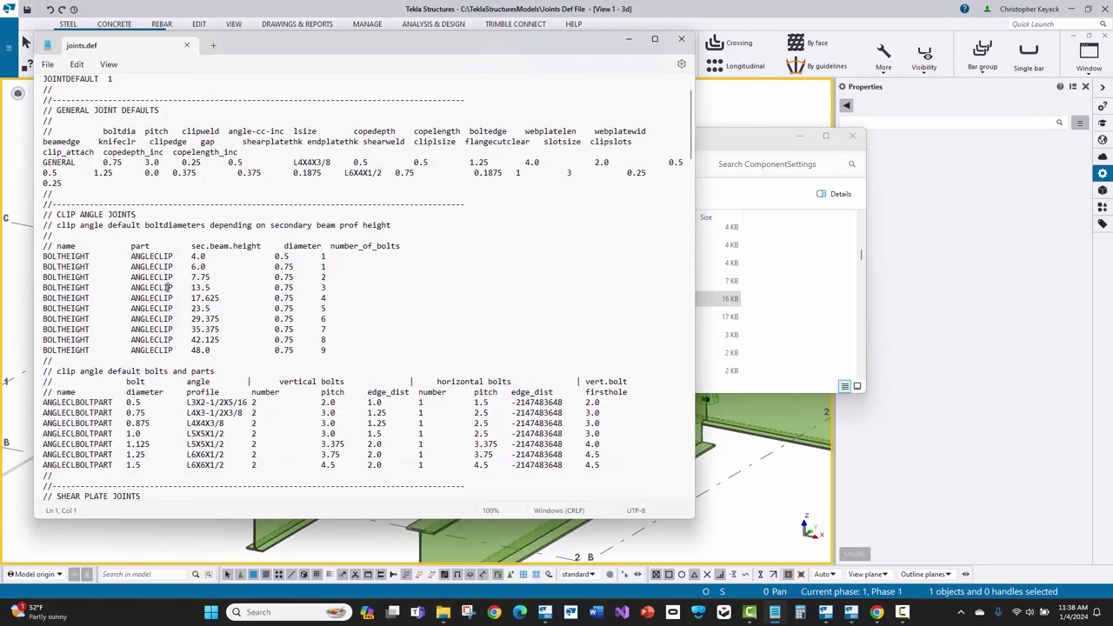
scroll(45, 254, "down", 1)
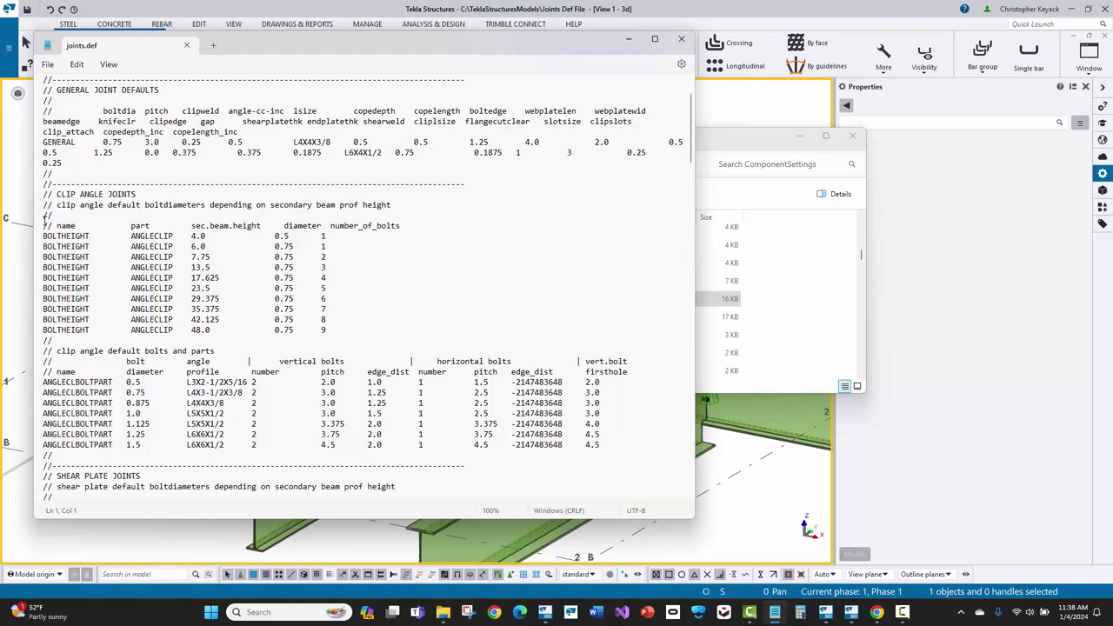
left_click_drag(43, 183, 250, 320)
left_click(172, 264)
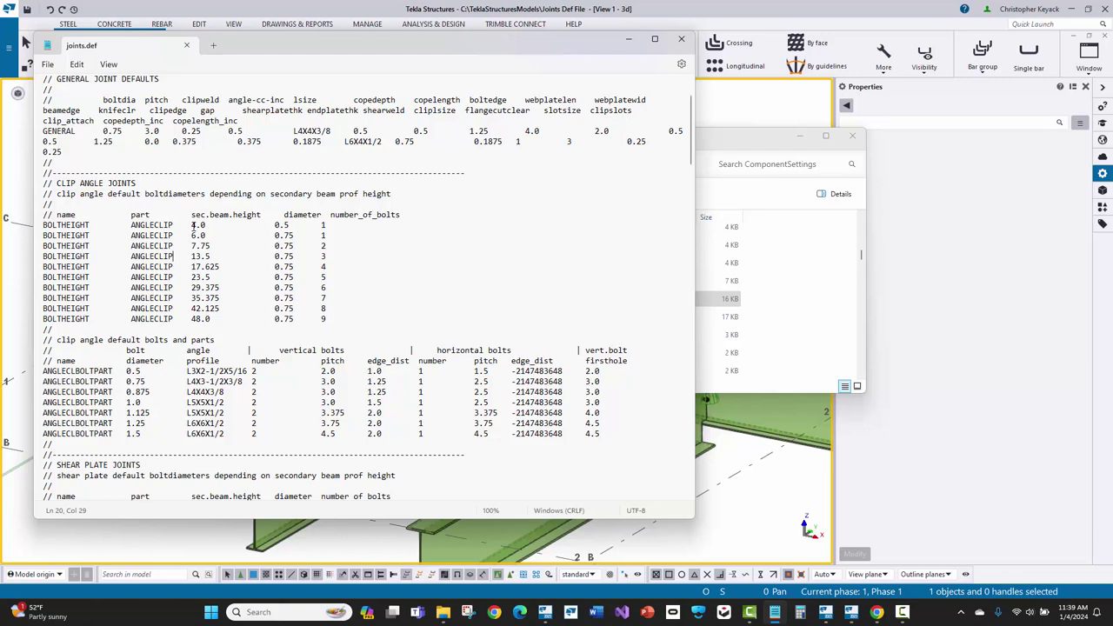
left_click_drag(272, 236, 319, 317)
left_click(325, 300)
left_click_drag(324, 237, 318, 303)
left_click(199, 251)
left_click_drag(188, 246, 210, 246)
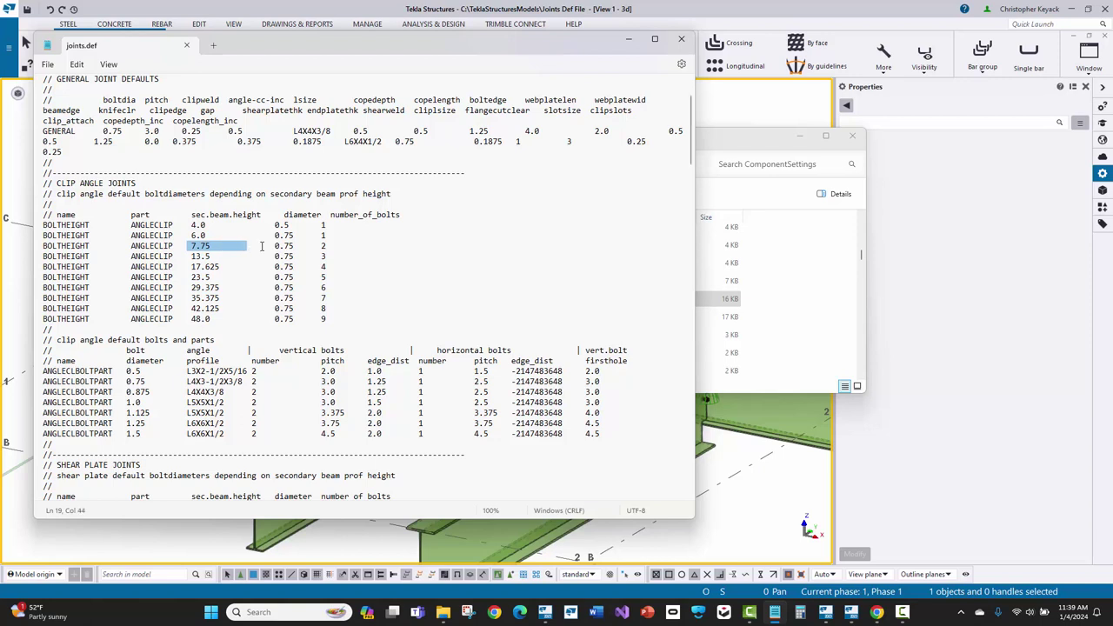
left_click(329, 244, "shift")
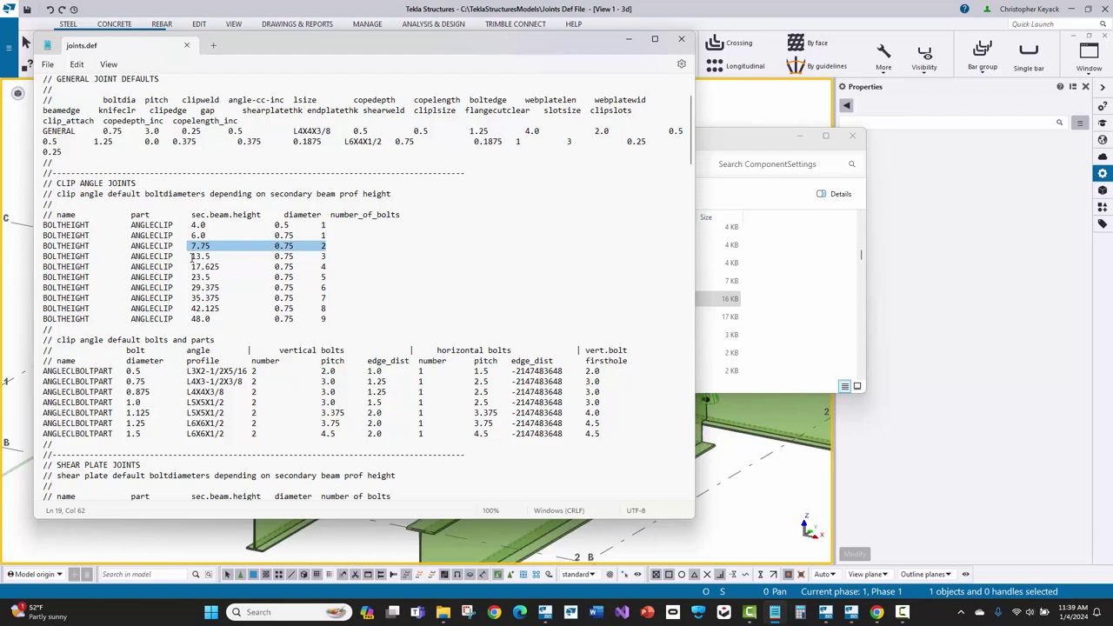
left_click_drag(189, 256, 223, 256)
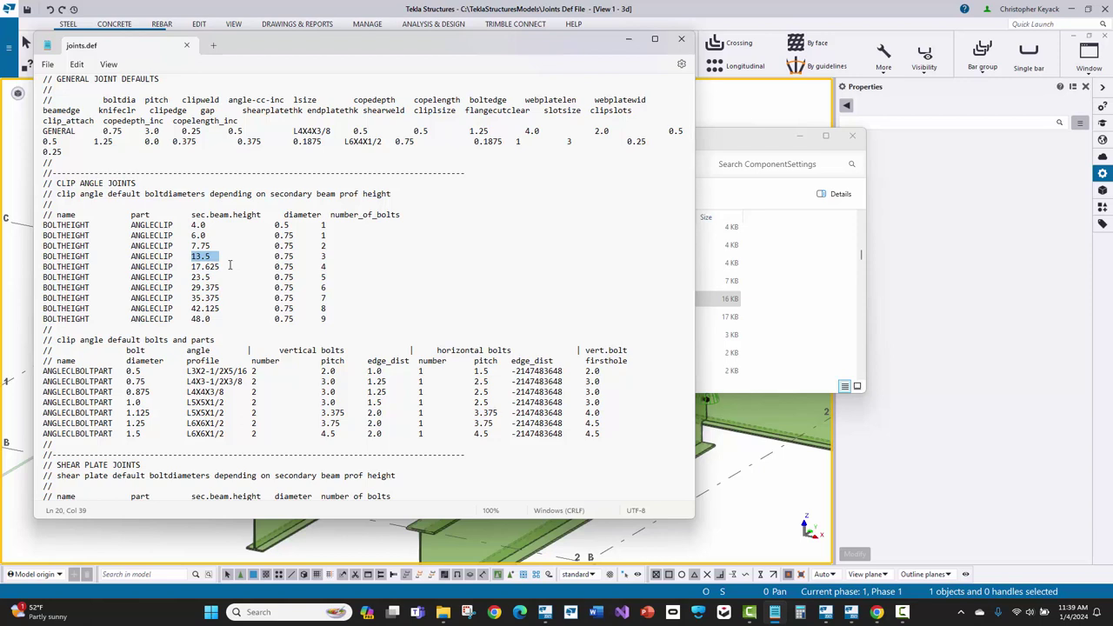
mouse_move(324, 246)
left_mouse_down()
mouse_move(158, 249)
mouse_move(305, 267)
mouse_move(332, 259)
left_mouse_up()
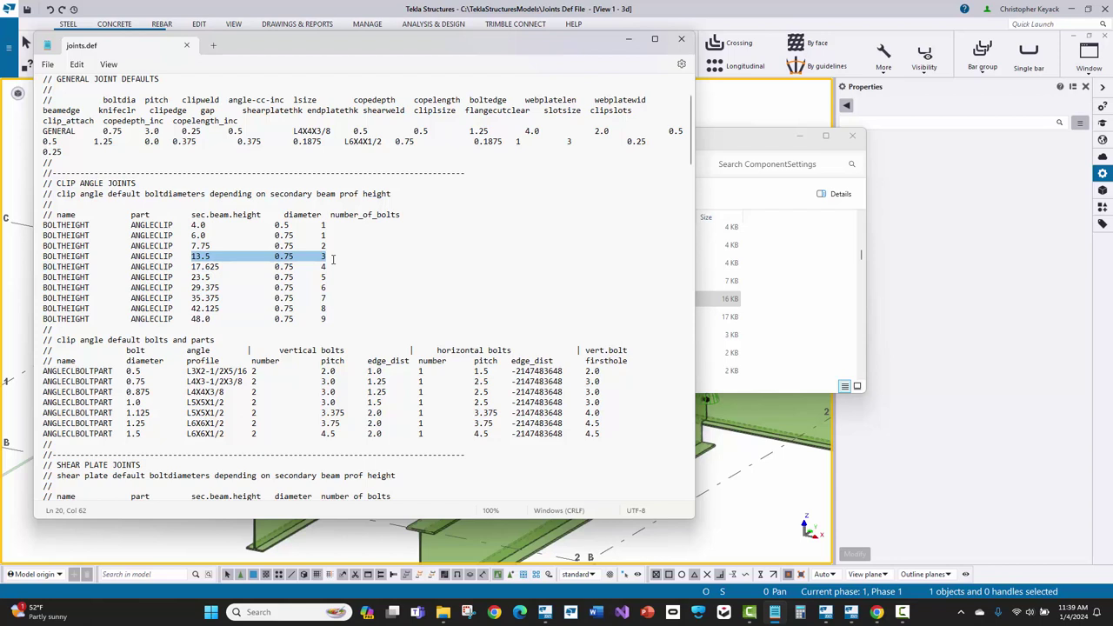
left_click(336, 261)
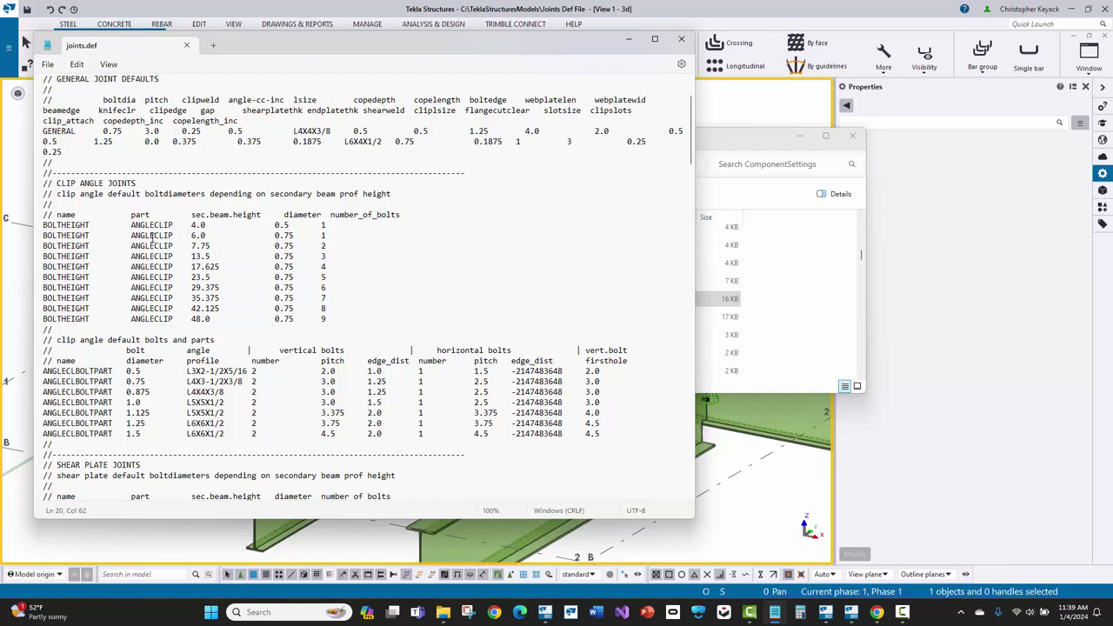
left_click_drag(150, 235, 335, 234)
left_click_drag(174, 247, 263, 231)
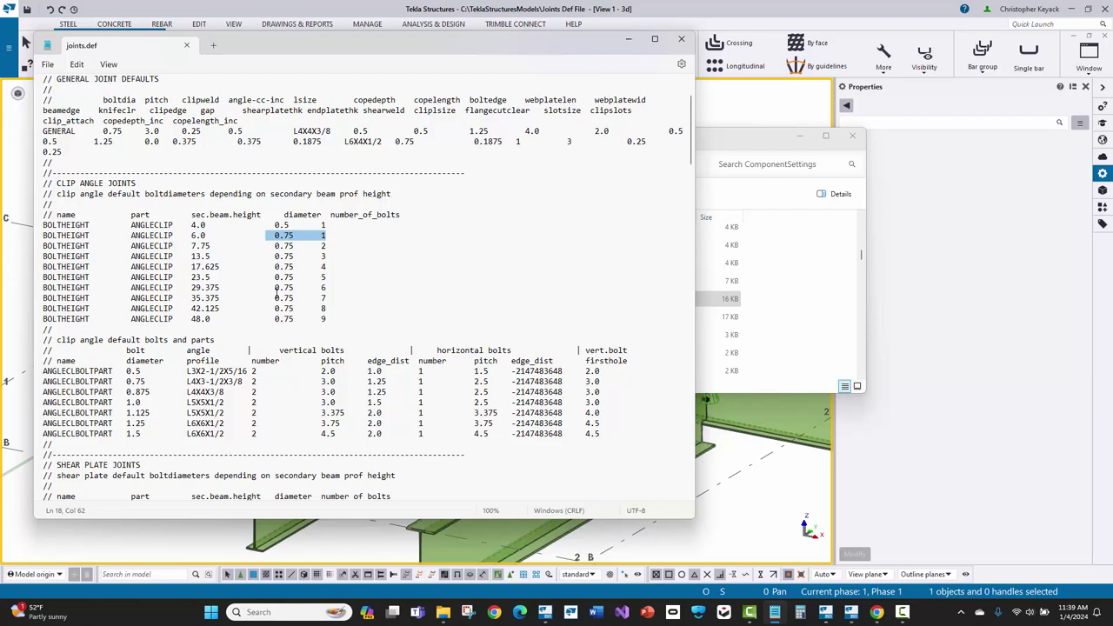
scroll(80, 324, "down", 2)
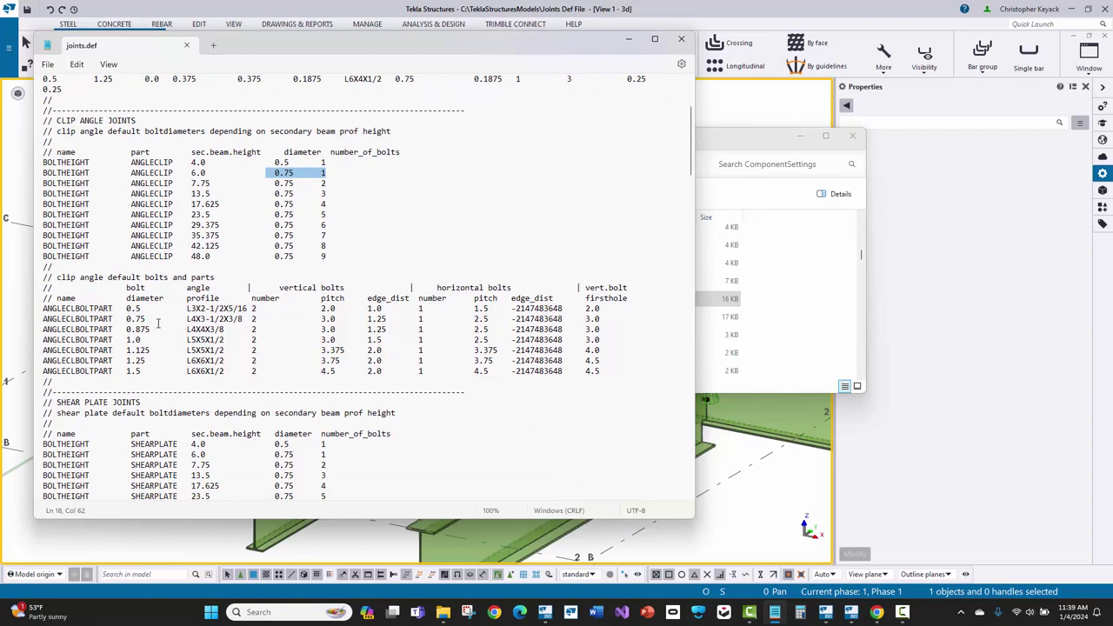
mouse_move(127, 308)
left_mouse_down()
mouse_move(152, 308)
mouse_move(140, 308)
left_mouse_up()
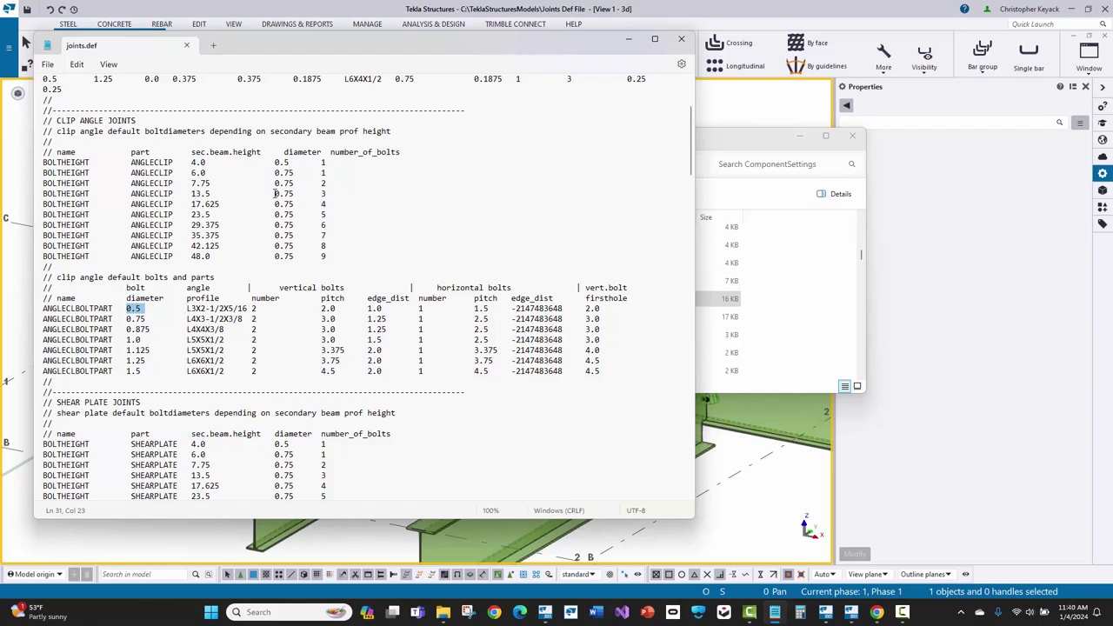
left_click_drag(275, 203, 294, 204)
left_click_drag(225, 205, 179, 205)
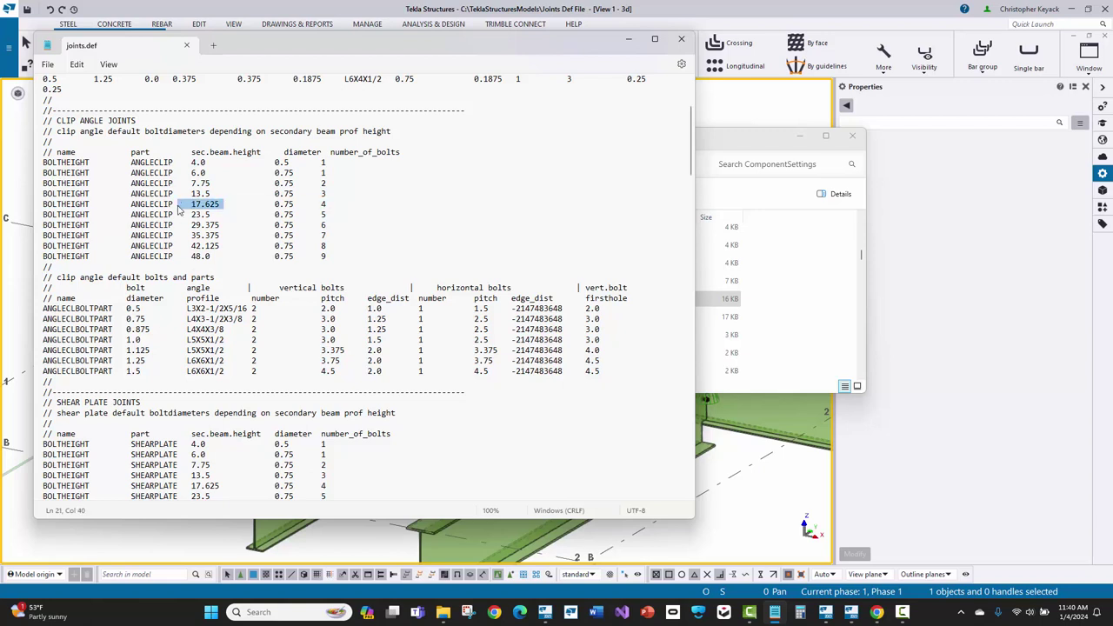
left_click_drag(146, 318, 125, 320)
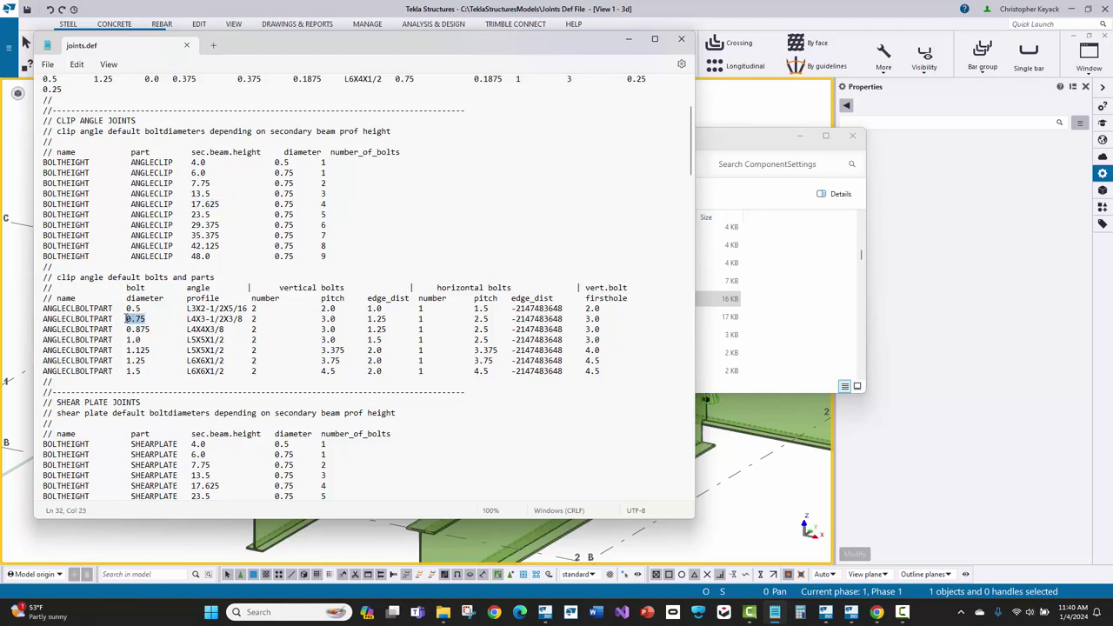
left_click_drag(243, 318, 178, 319)
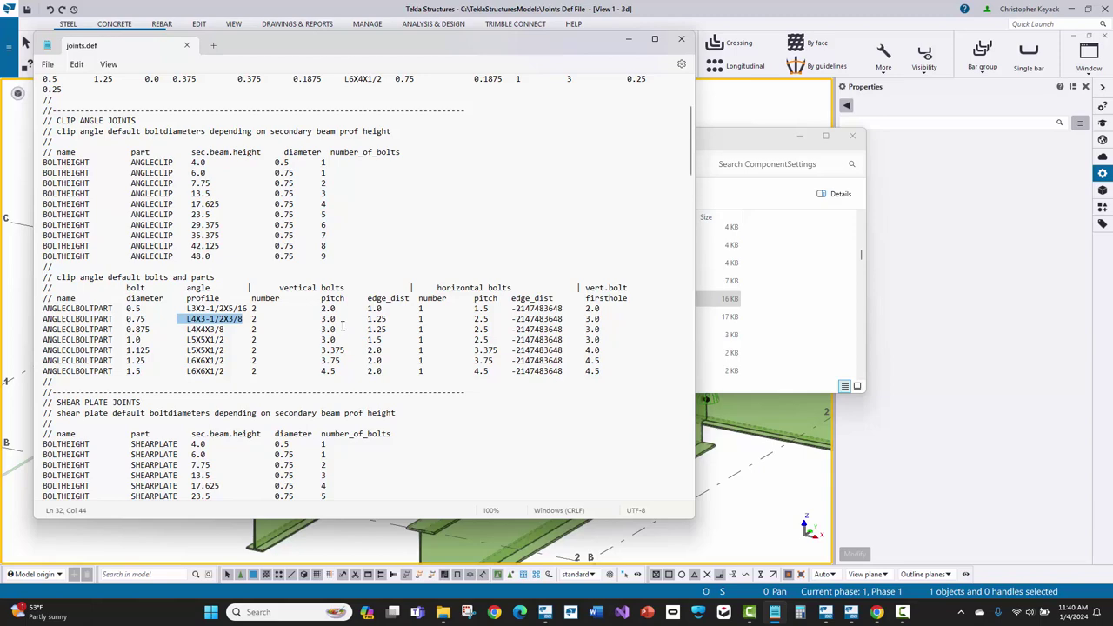
scroll(217, 261, "up", 1)
left_click_drag(43, 153, 445, 402)
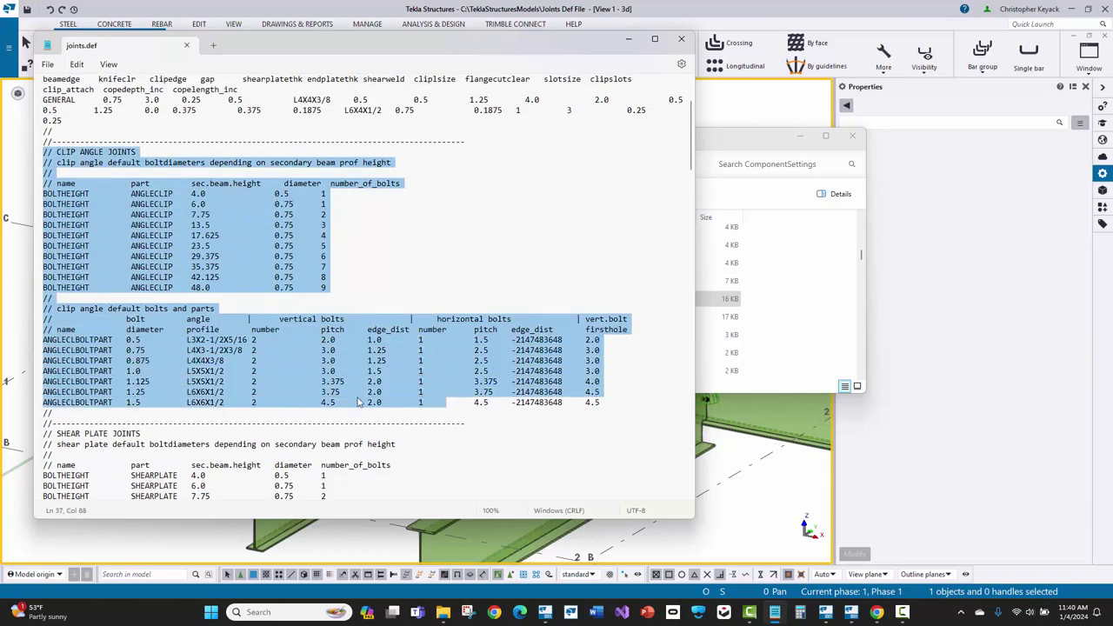
scroll(120, 250, "down", 7)
scroll(120, 250, "down", 1)
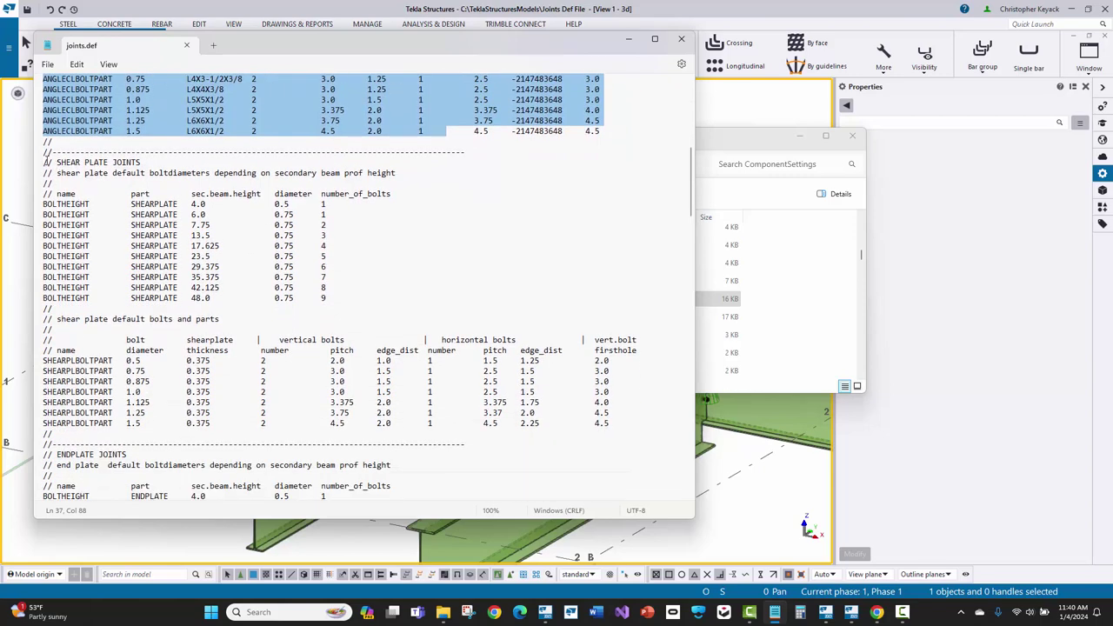
scroll(58, 173, "up", 9)
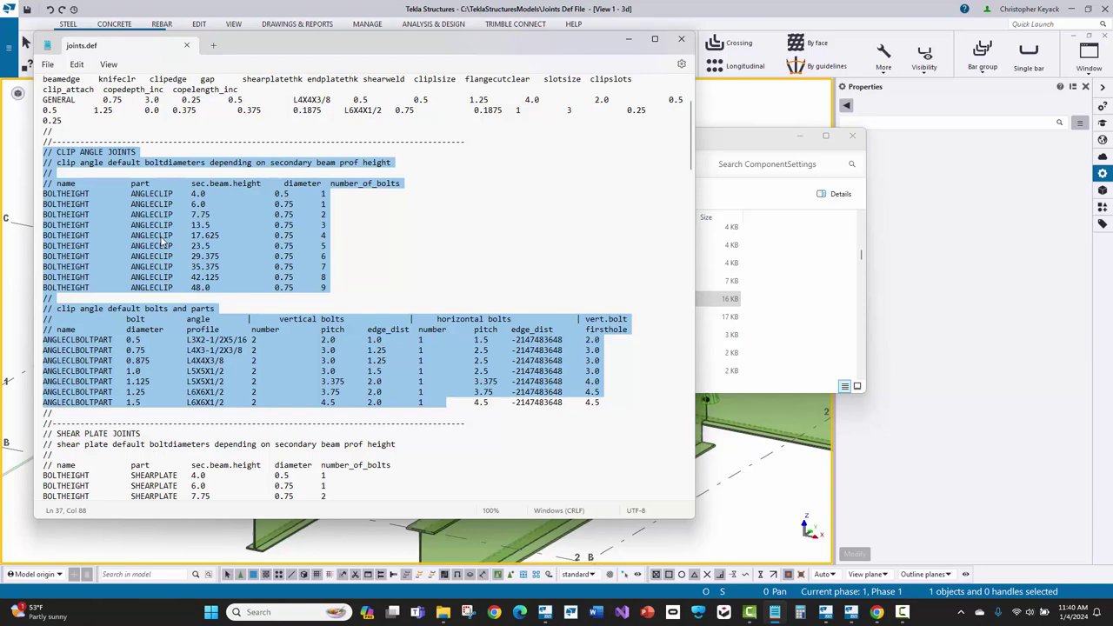
scroll(161, 243, "down", 10)
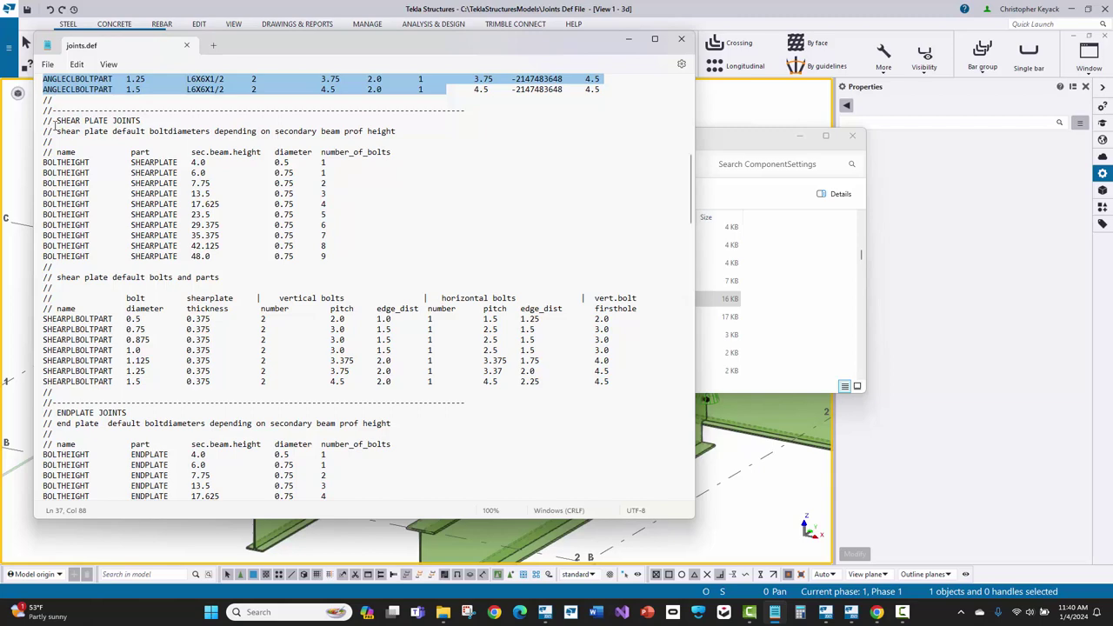
scroll(55, 126, "down", 6)
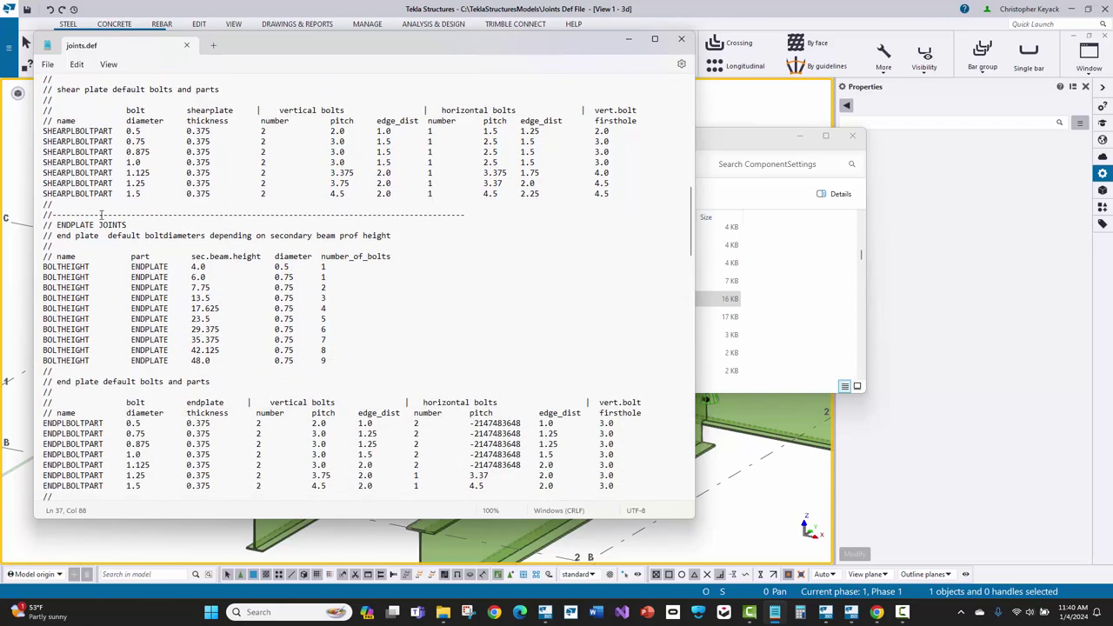
scroll(103, 233, "down", 2)
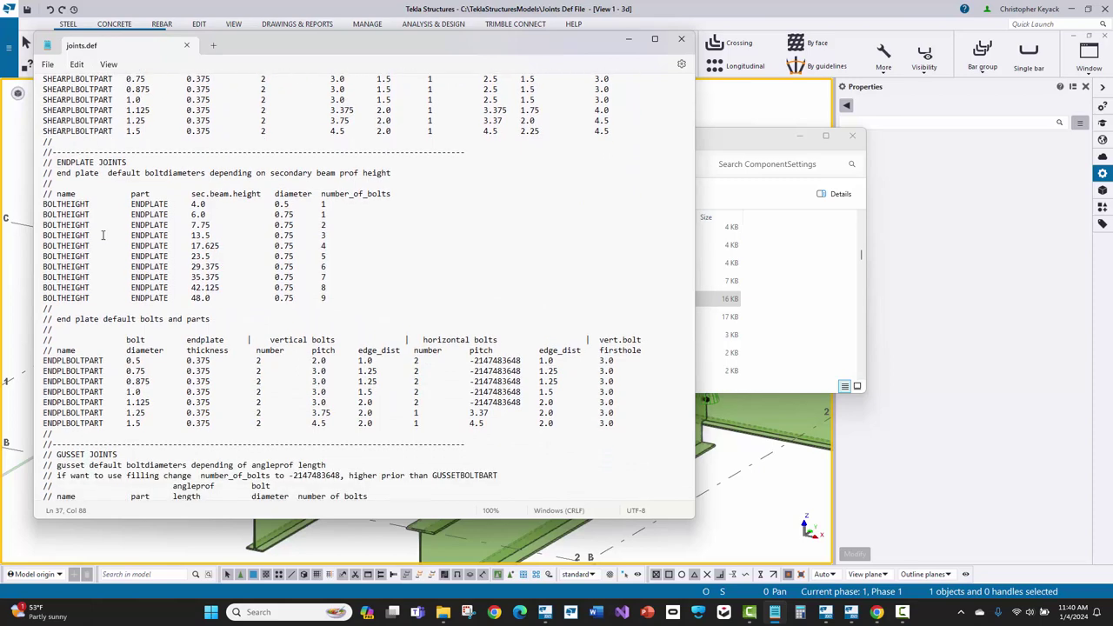
scroll(103, 235, "down", 7)
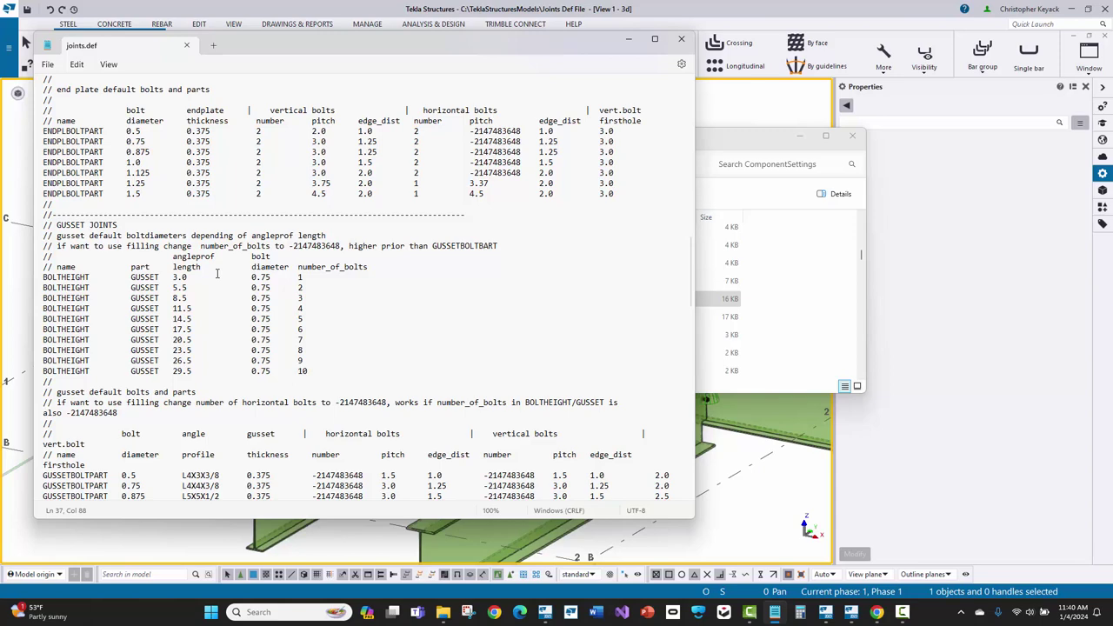
scroll(218, 275, "up", 9)
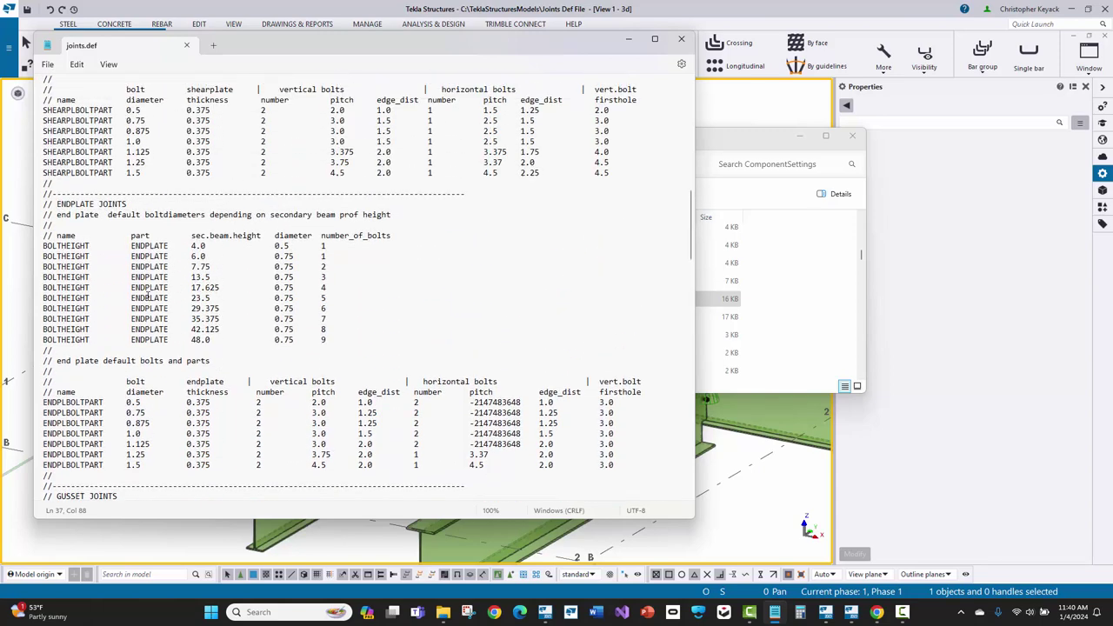
scroll(148, 297, "up", 10)
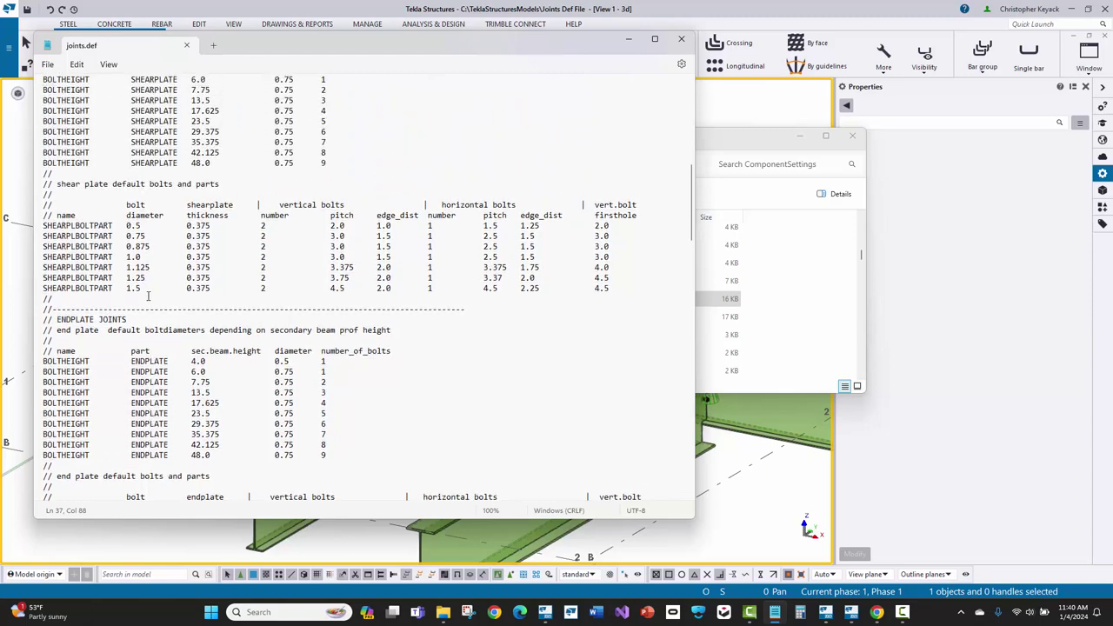
scroll(268, 301, "up", 11)
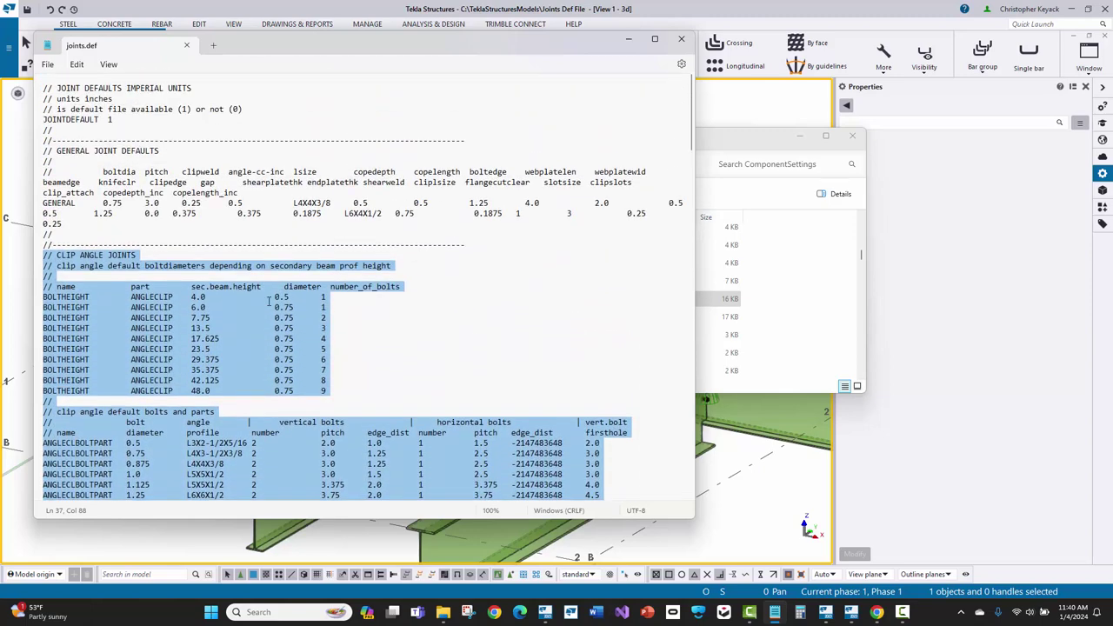
scroll(269, 301, "down", 6)
scroll(269, 300, "up", 5)
left_click(80, 220)
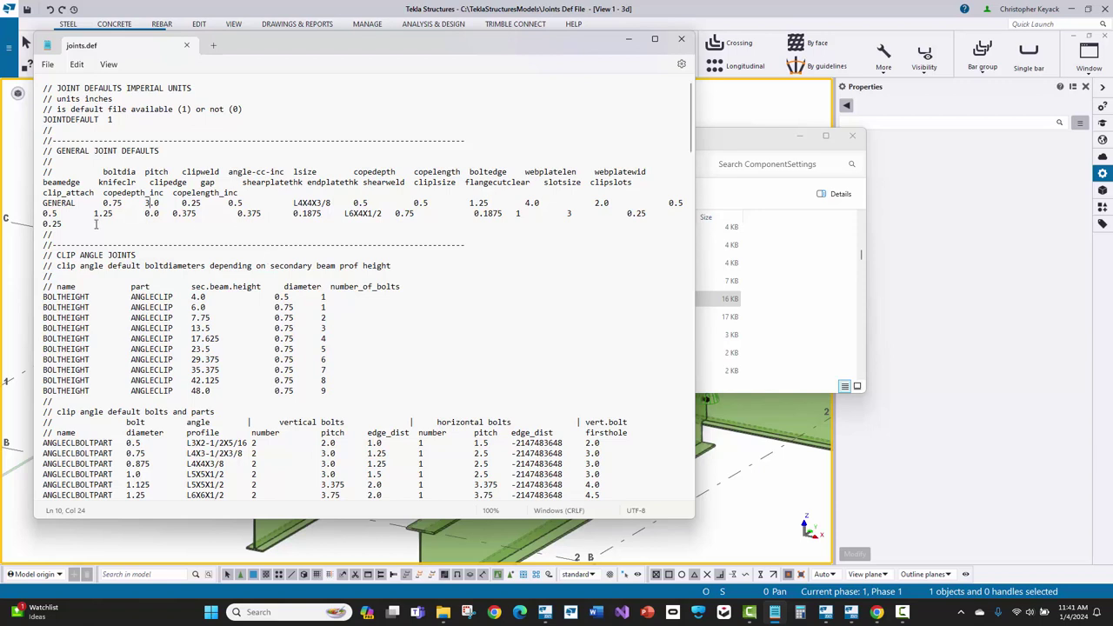
left_click_drag(96, 225, 40, 209)
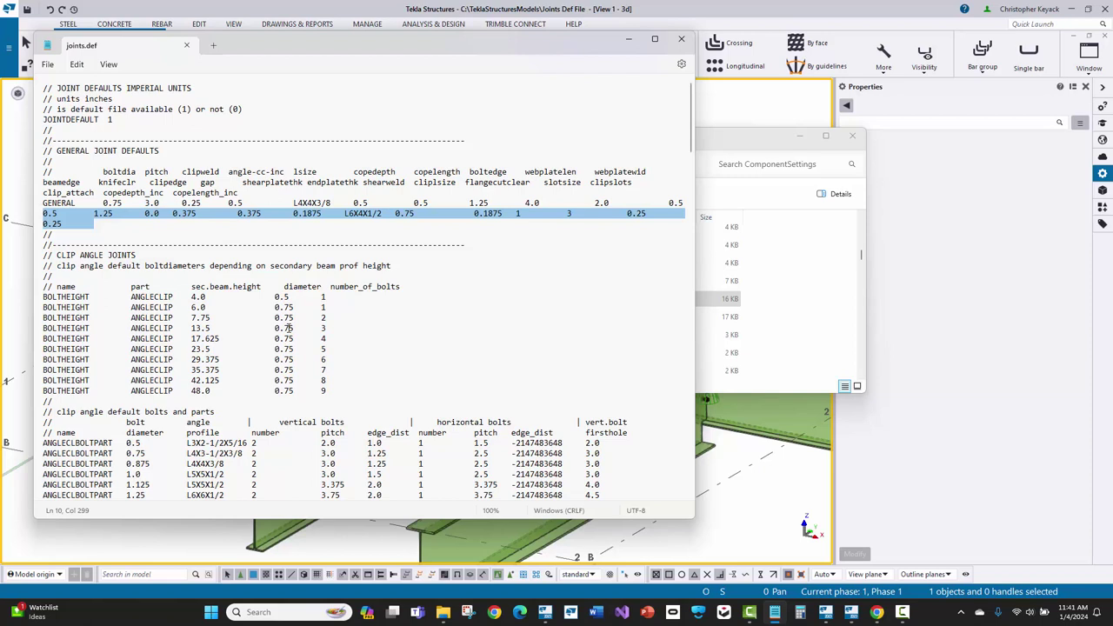
scroll(289, 328, "down", 4)
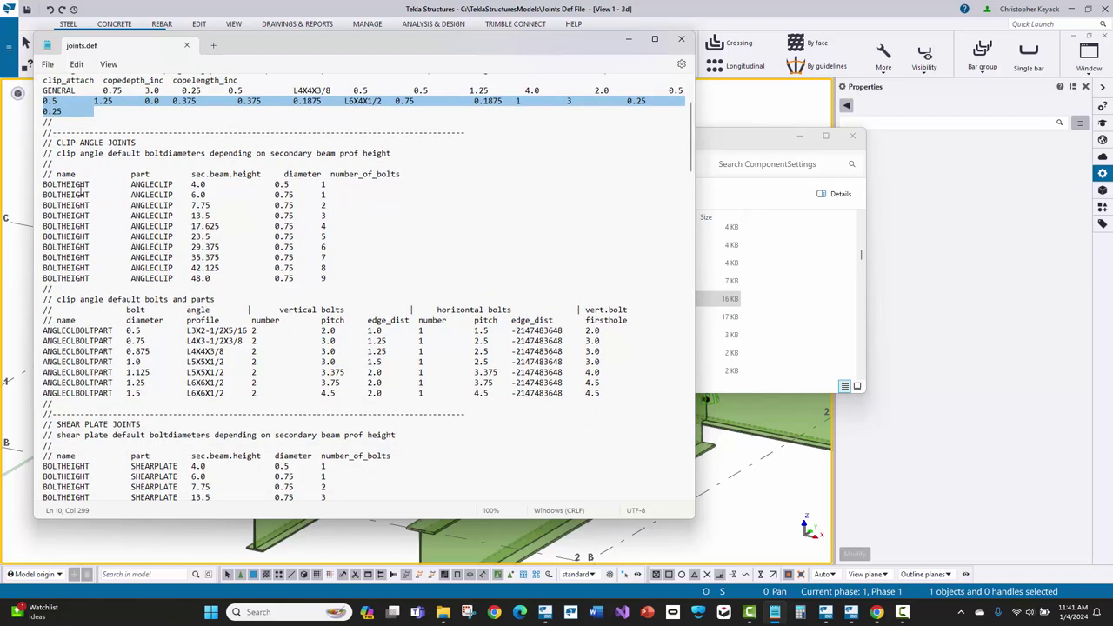
left_click_drag(54, 186, 258, 280)
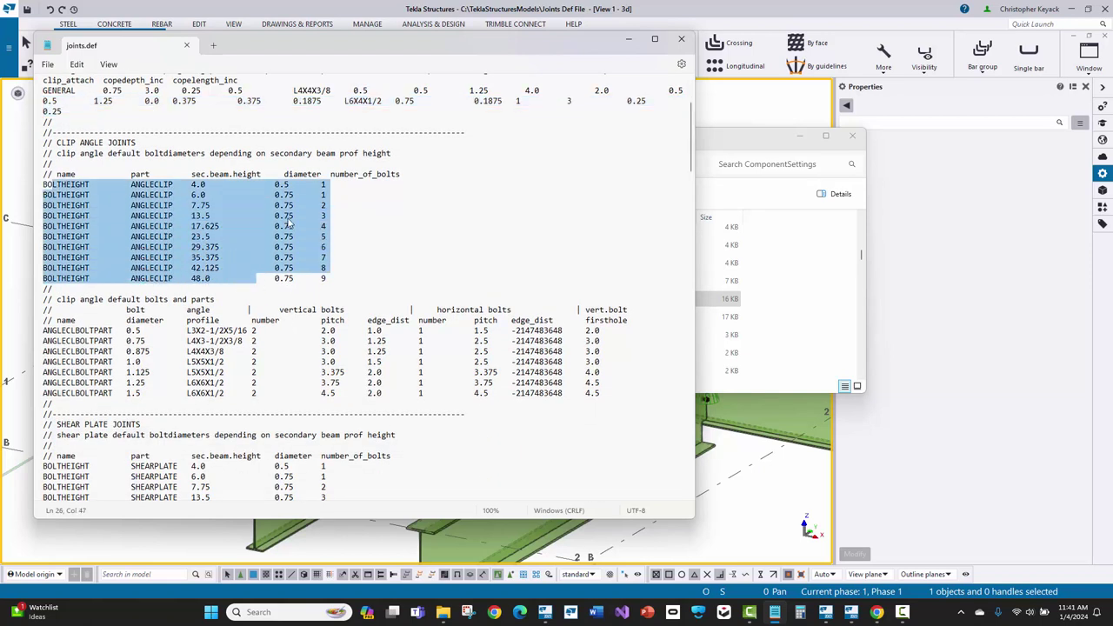
left_click(290, 223)
left_click(332, 207)
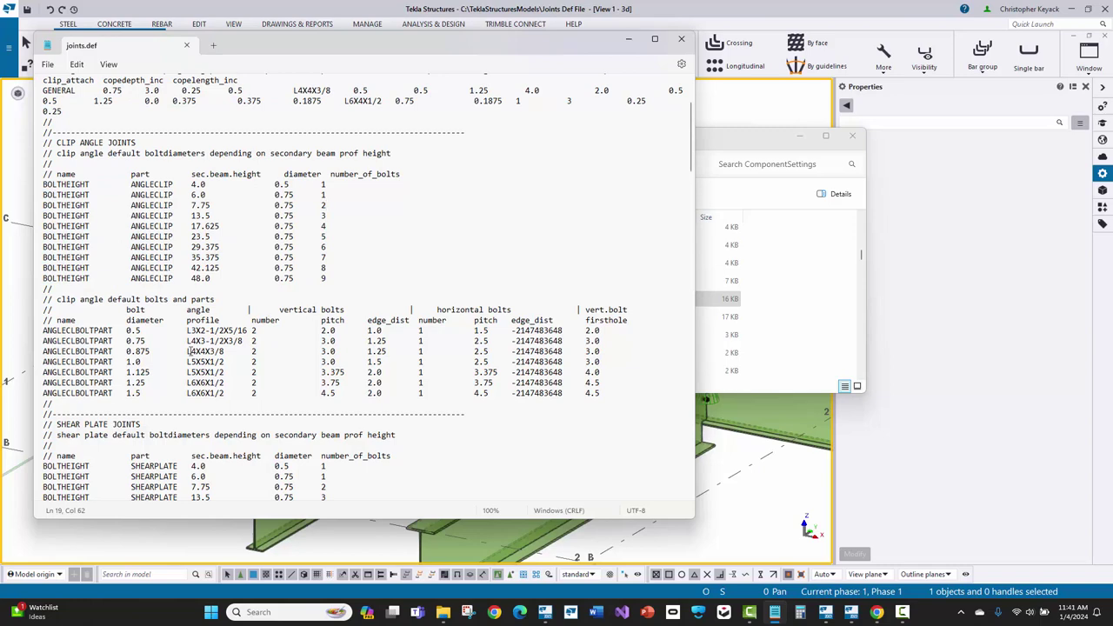
scroll(188, 351, "down", 4)
scroll(350, 228, "down", 2)
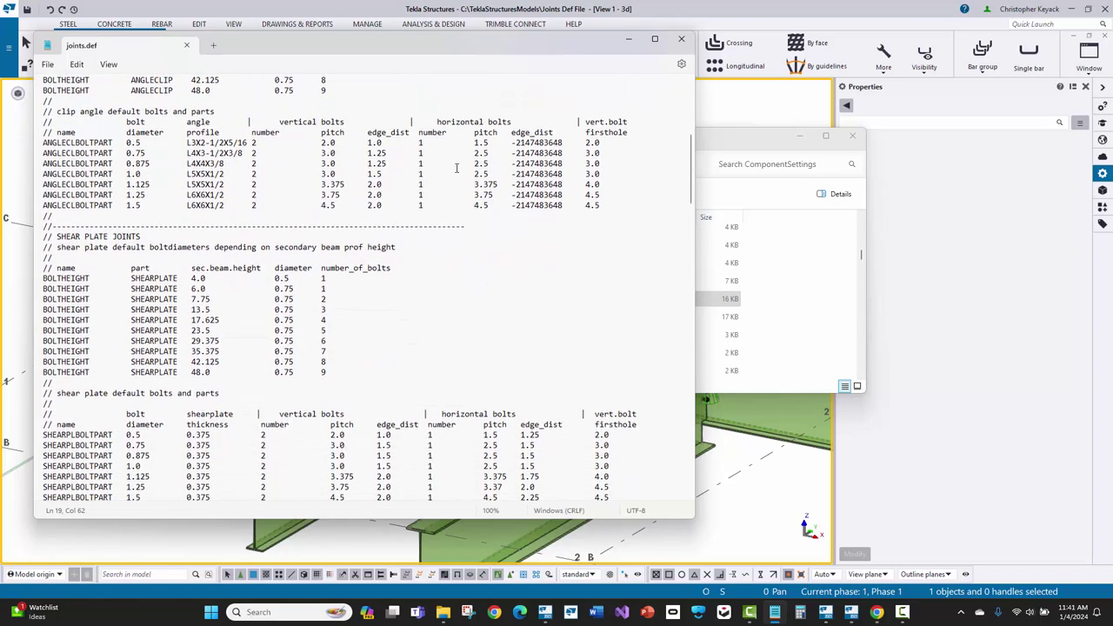
scroll(350, 228, "down", 2)
scroll(350, 227, "down", 2)
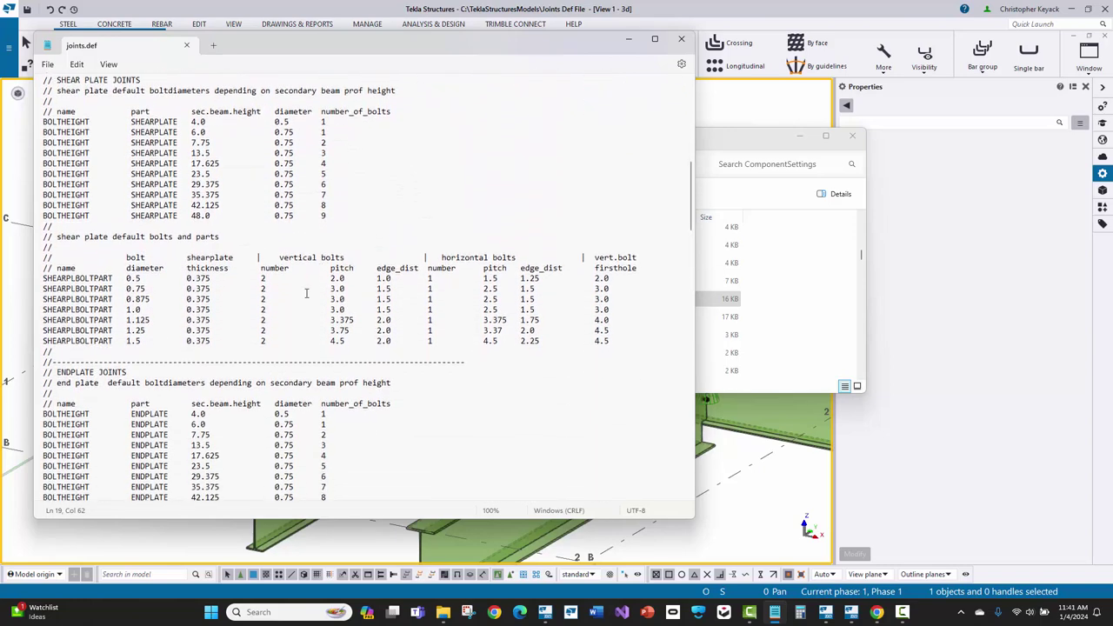
scroll(220, 315, "down", 2)
scroll(160, 320, "up", 2)
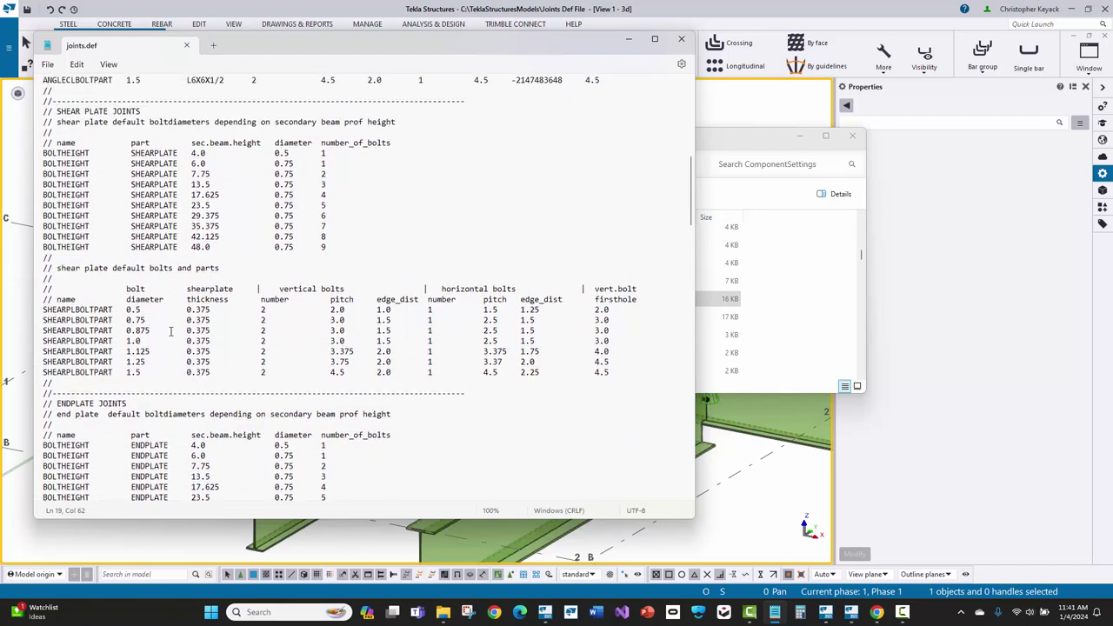
triple_click(128, 310)
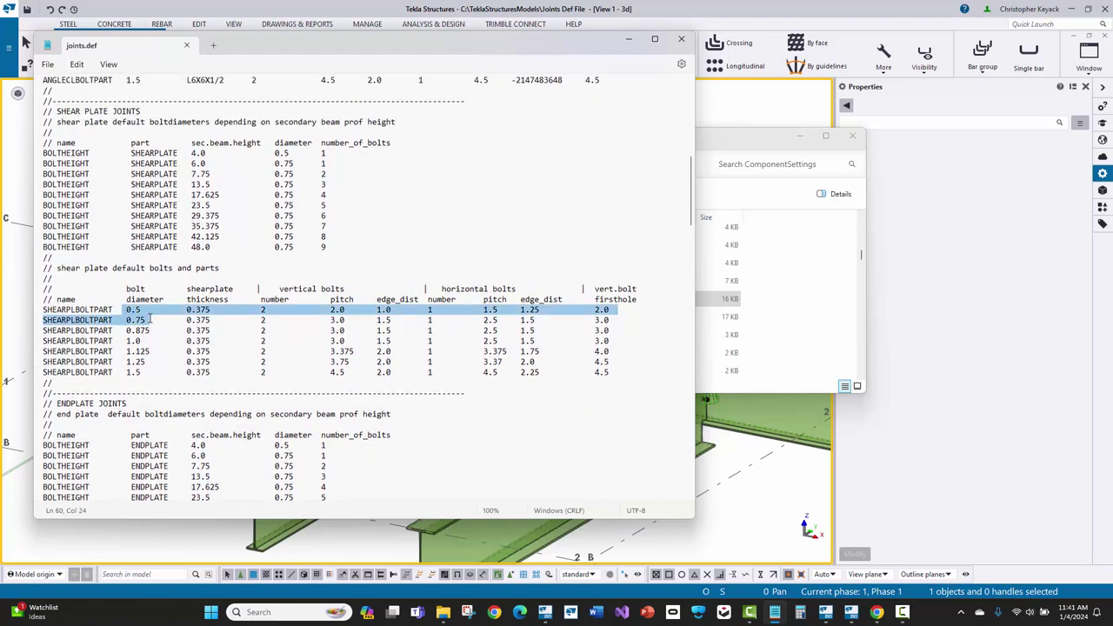
double_click(128, 310)
double_click(198, 310)
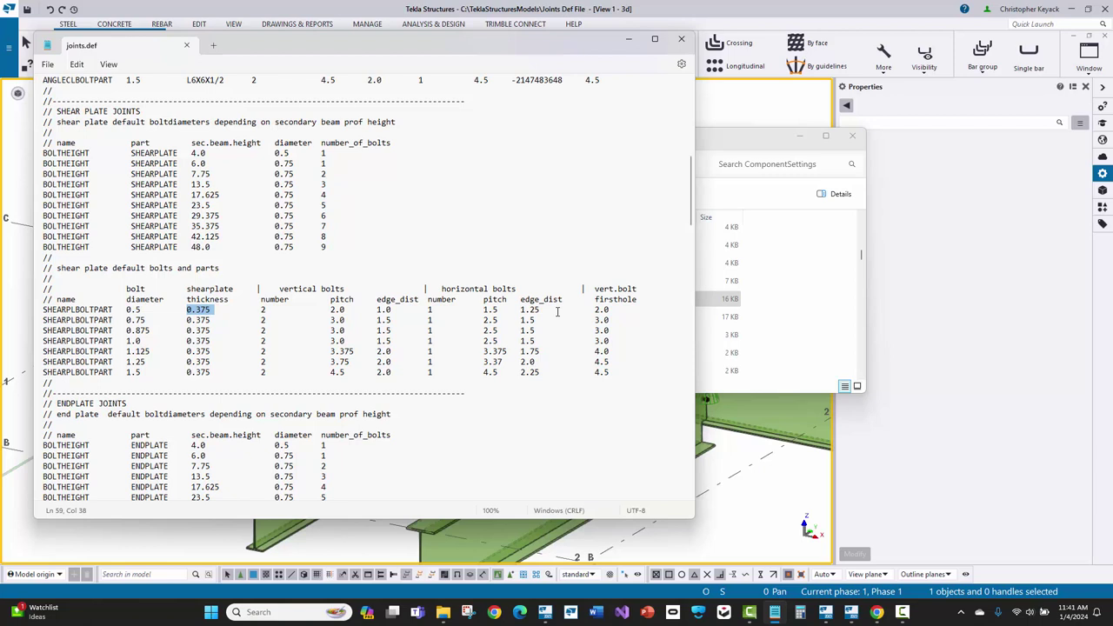
scroll(581, 331, "up", 1)
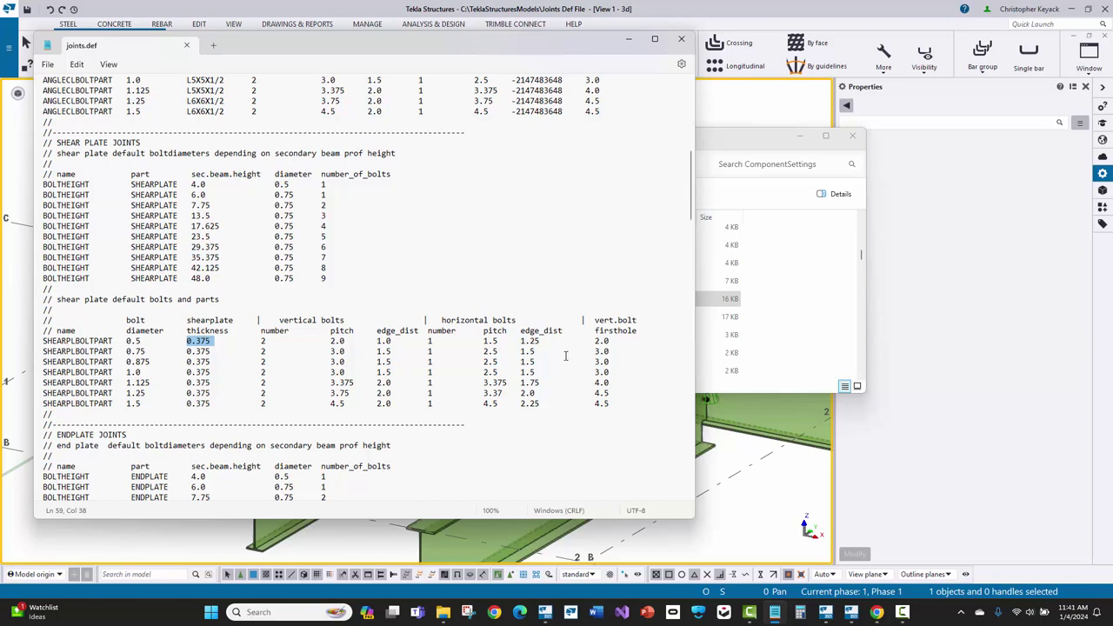
scroll(565, 356, "up", 2)
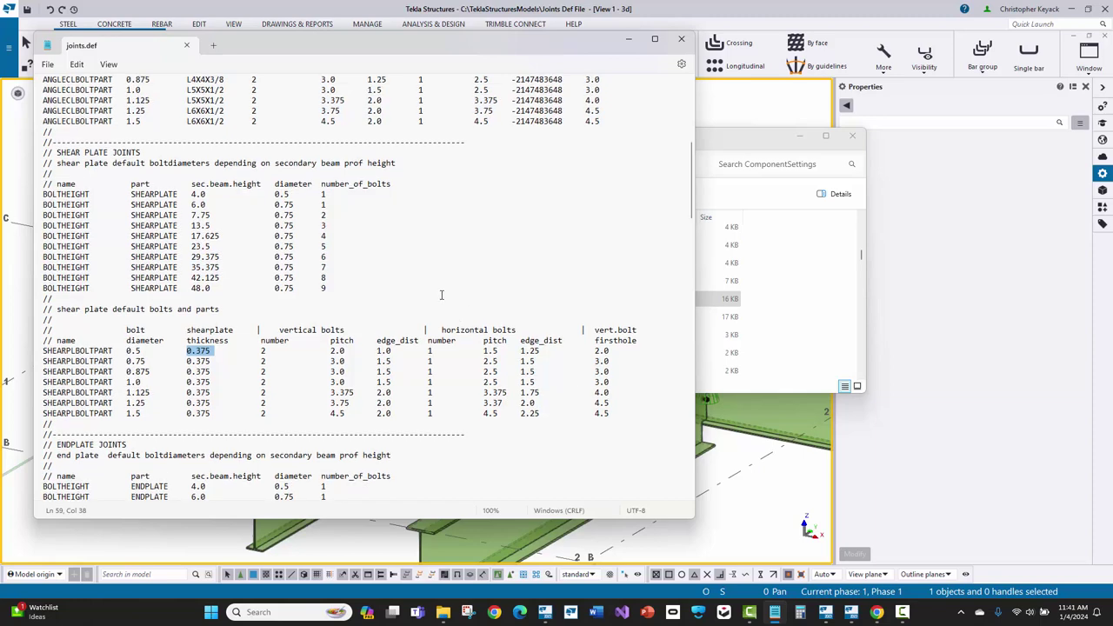
Close Notepad and copy the 'joints.def. max bolts' file from ComponentSettings
left_click(683, 40)
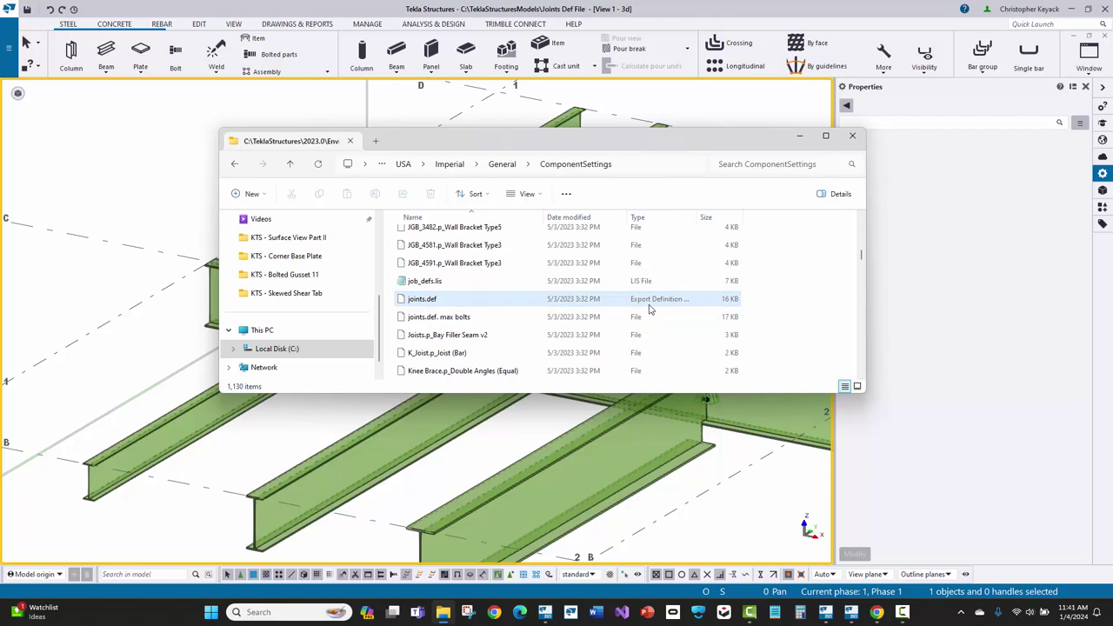
left_click(493, 321)
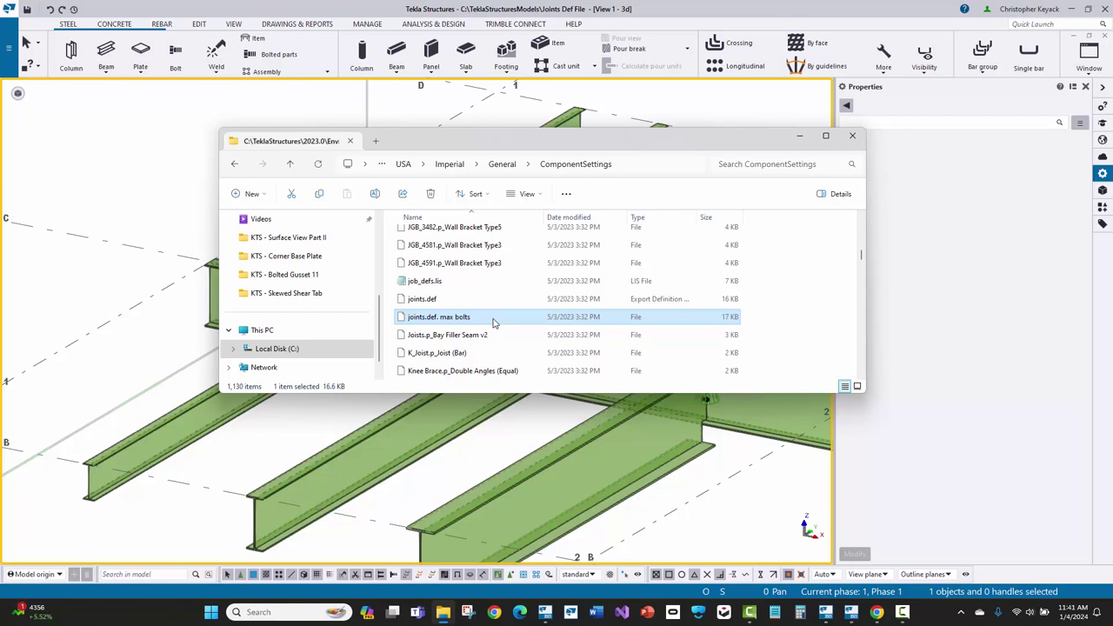
right_click(492, 323)
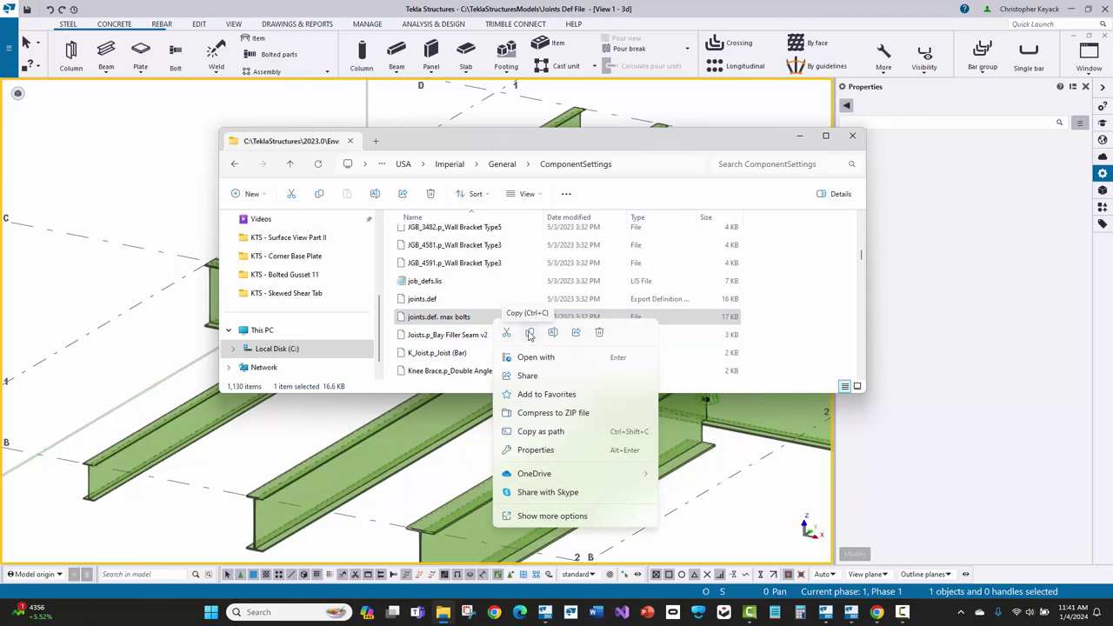
left_click(529, 333)
Paste the copied max bolts file into the Joints Def File model folder
left_click(853, 135)
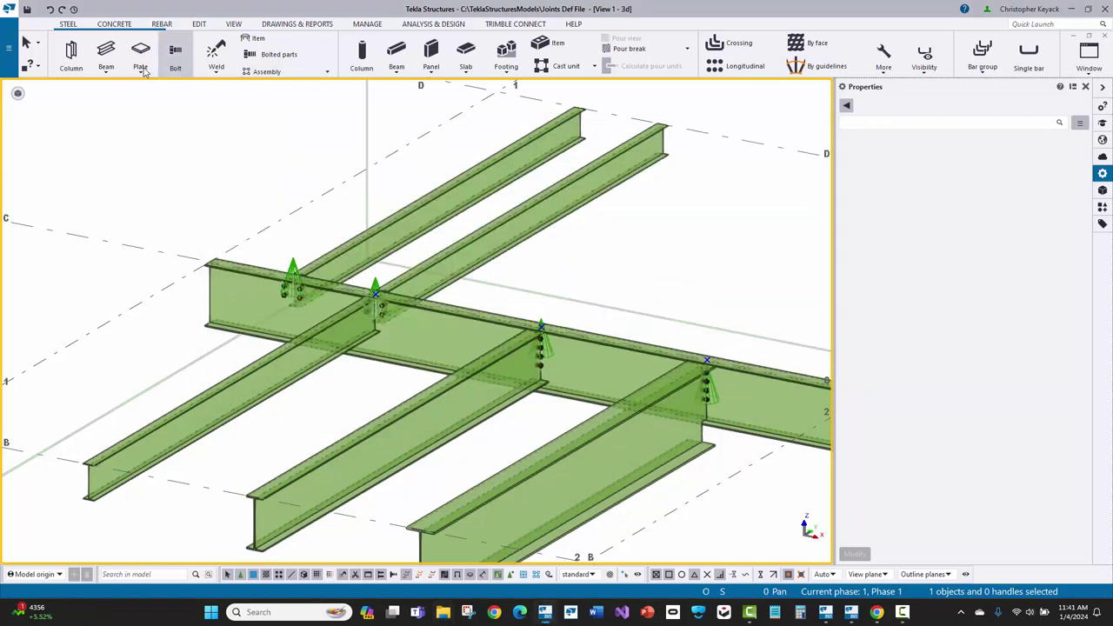
left_click(9, 47)
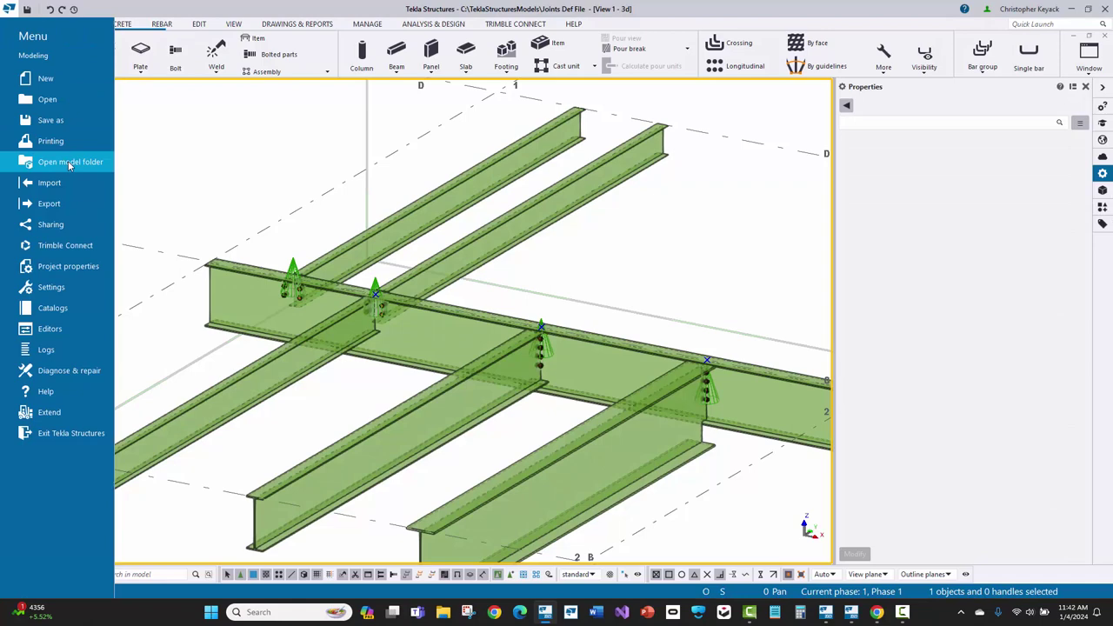
left_click(69, 163)
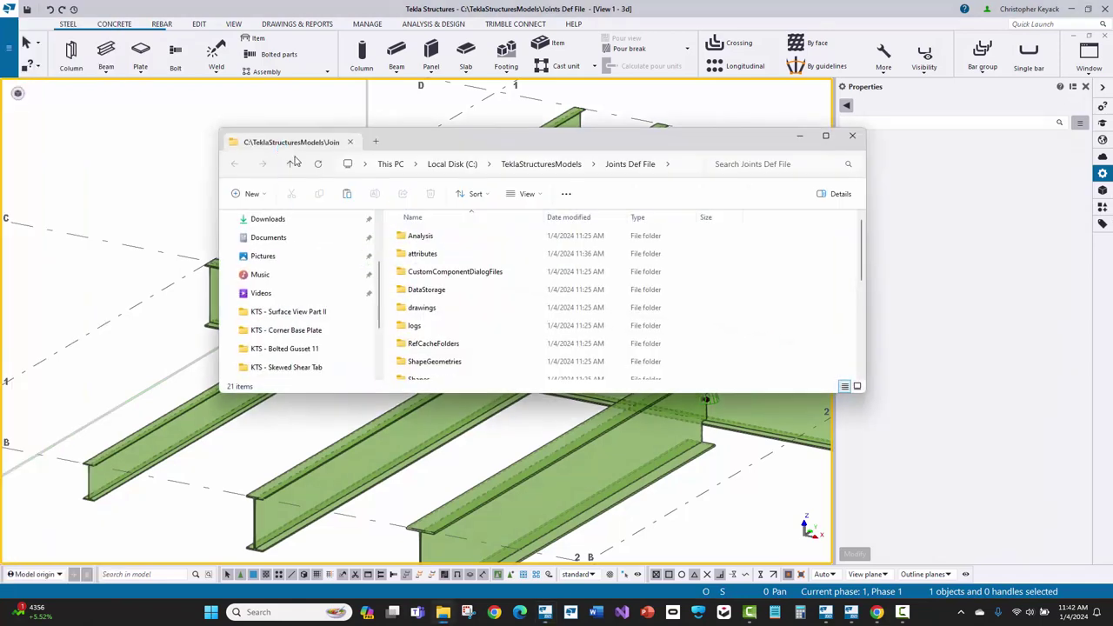
right_click(776, 247)
left_click(785, 262)
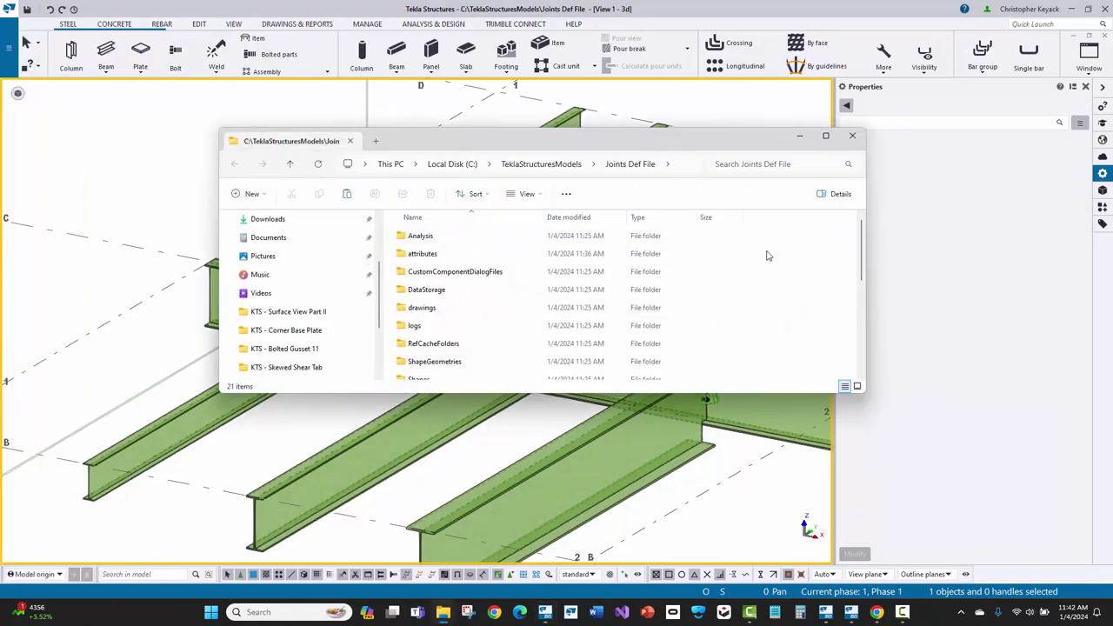
Rename the pasted file to joints.def
left_click(480, 374)
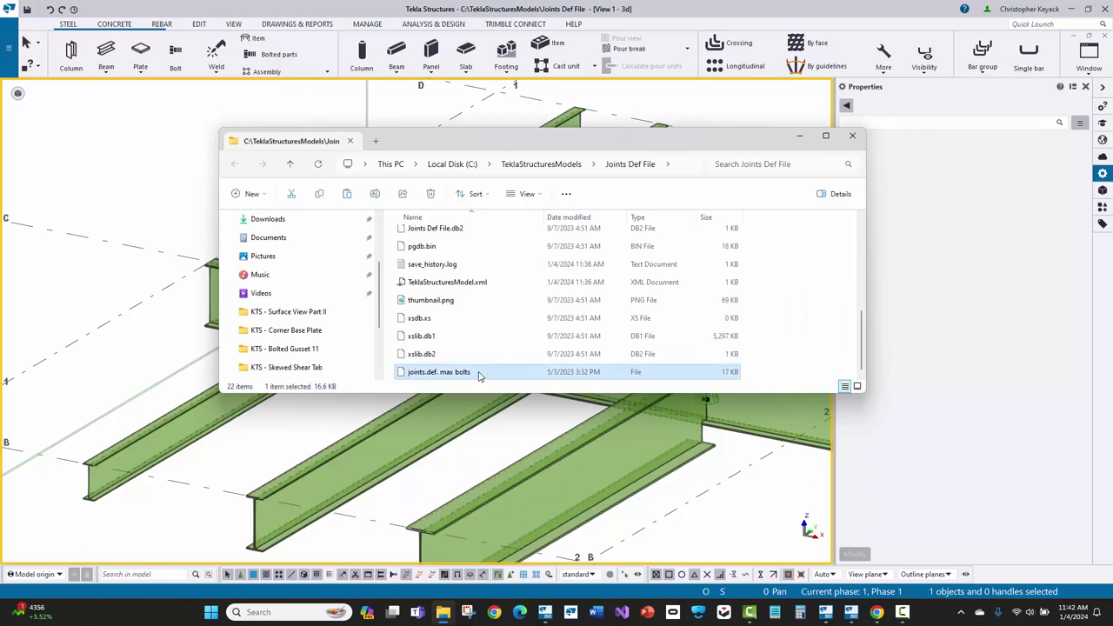
left_click(485, 374)
key("End")
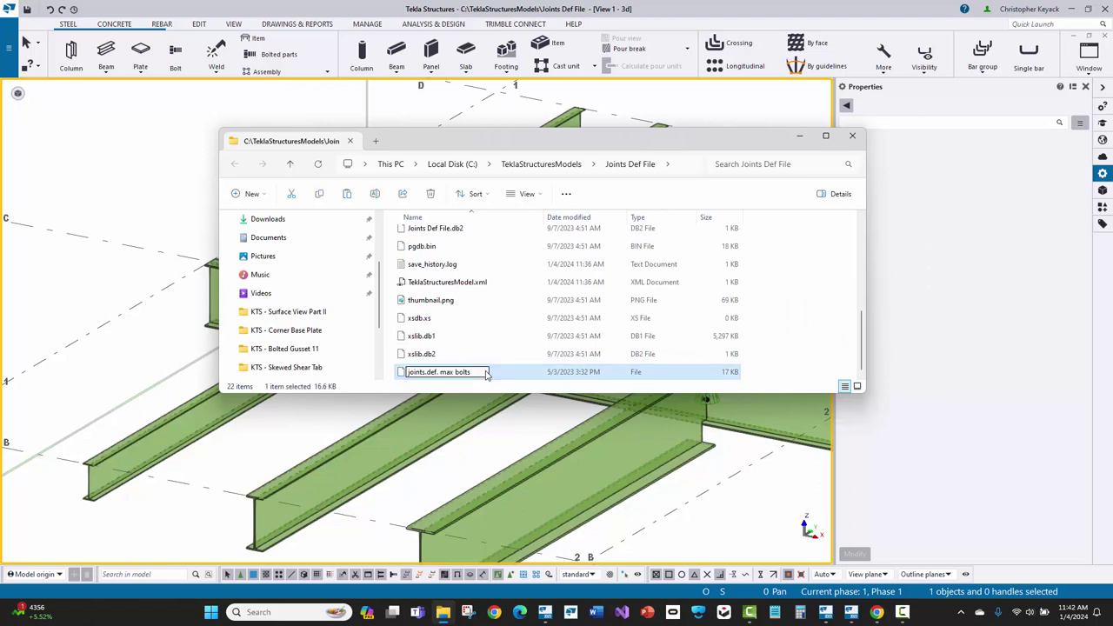
key("BackSpace")
key("BackSpace")
key("BackSpace")
key("BackSpace")
key("BackSpace")
key("BackSpace")
key("BackSpace")
key("BackSpace")
key("BackSpace")
key("BackSpace")
key("BackSpace")
key("Return")
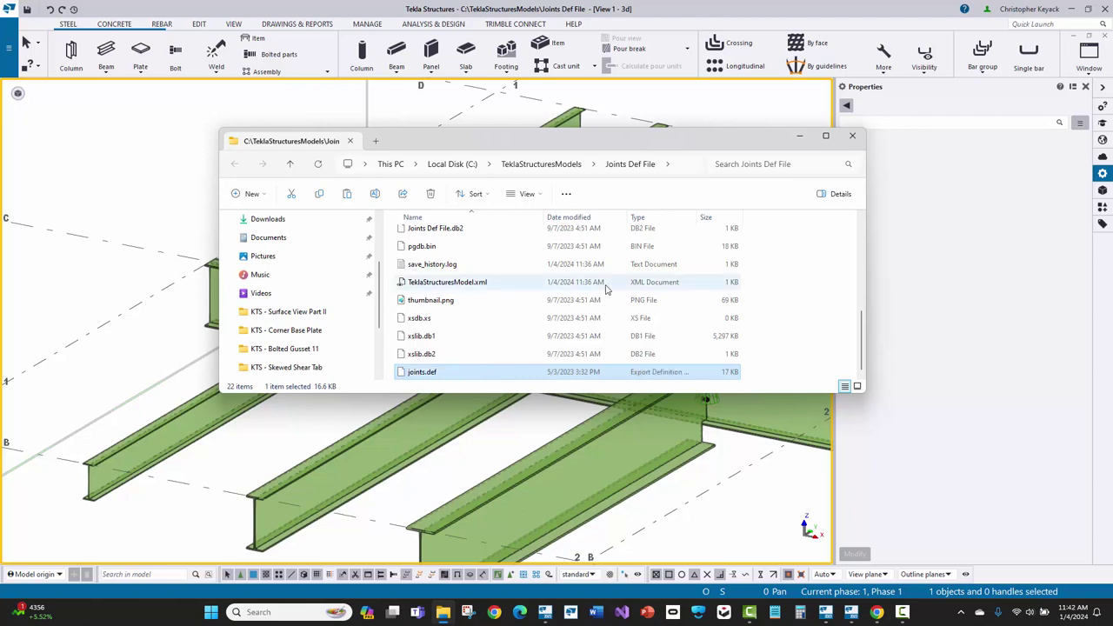
left_click(415, 384)
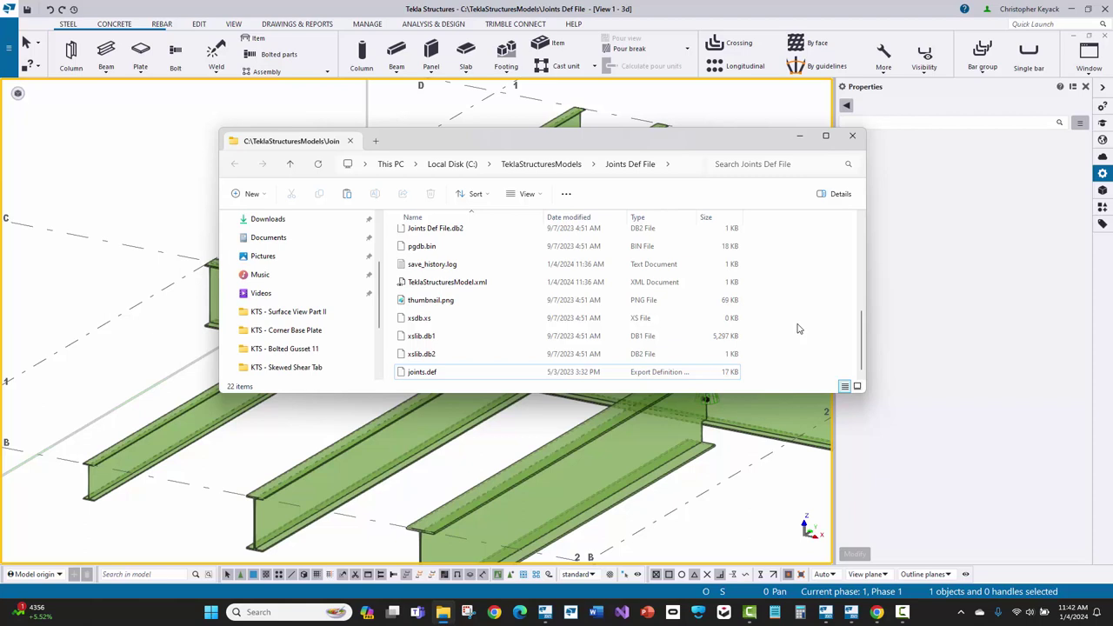
Review the joints.def clip angle rows: 6.5, 11.5 (3 bolts), 15.6875 (4 bolts), and 17.625 (5 bolts)
left_click(852, 135)
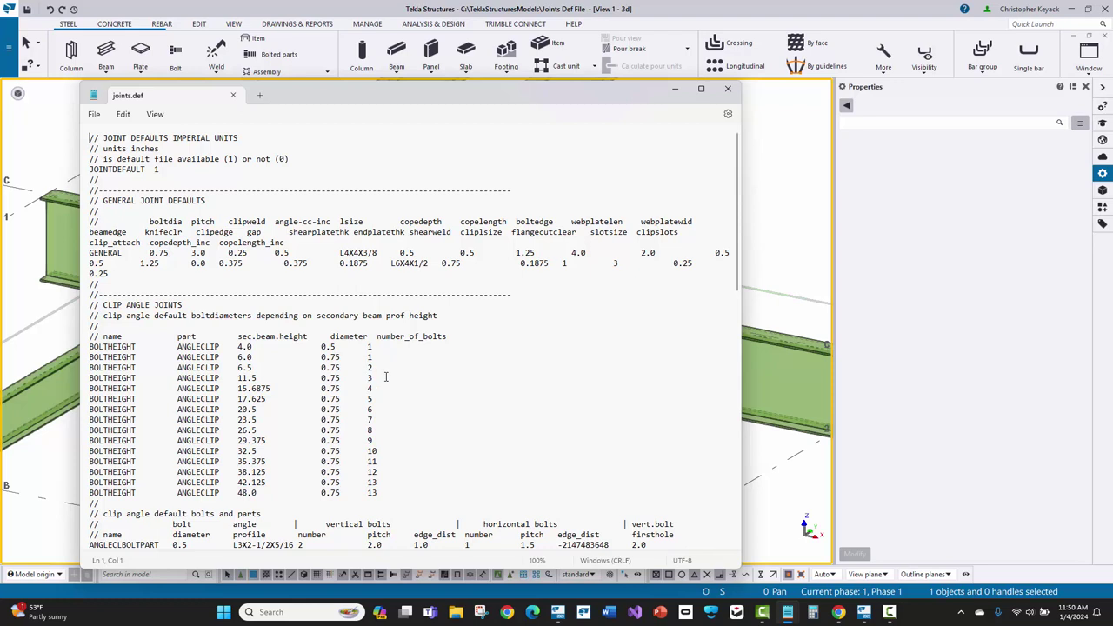
left_click_drag(380, 378, 154, 381)
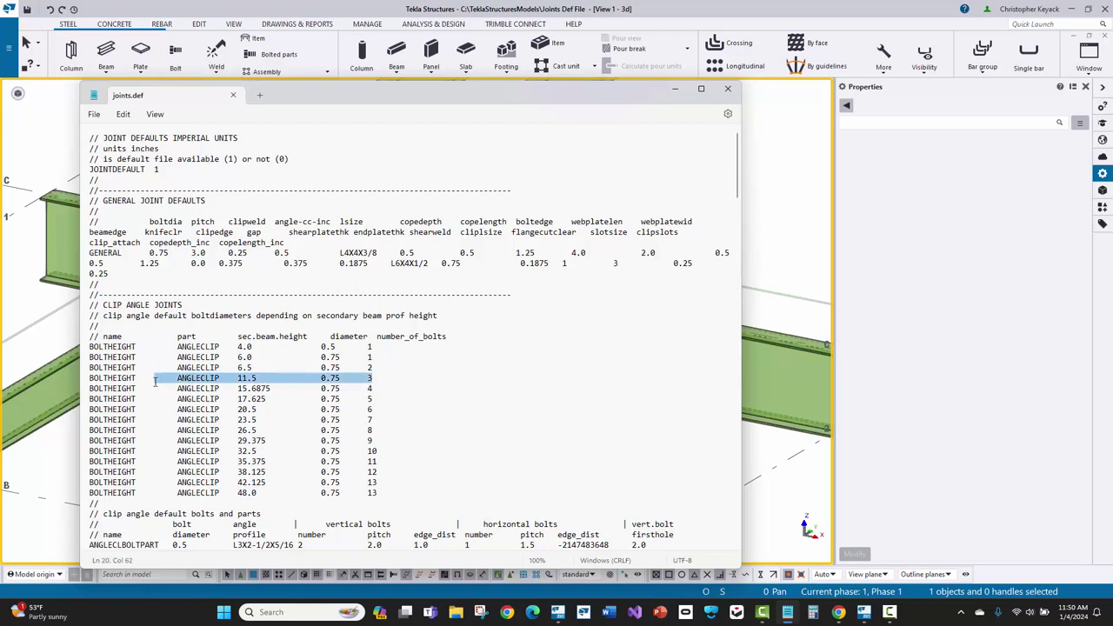
left_click_drag(229, 367, 380, 367)
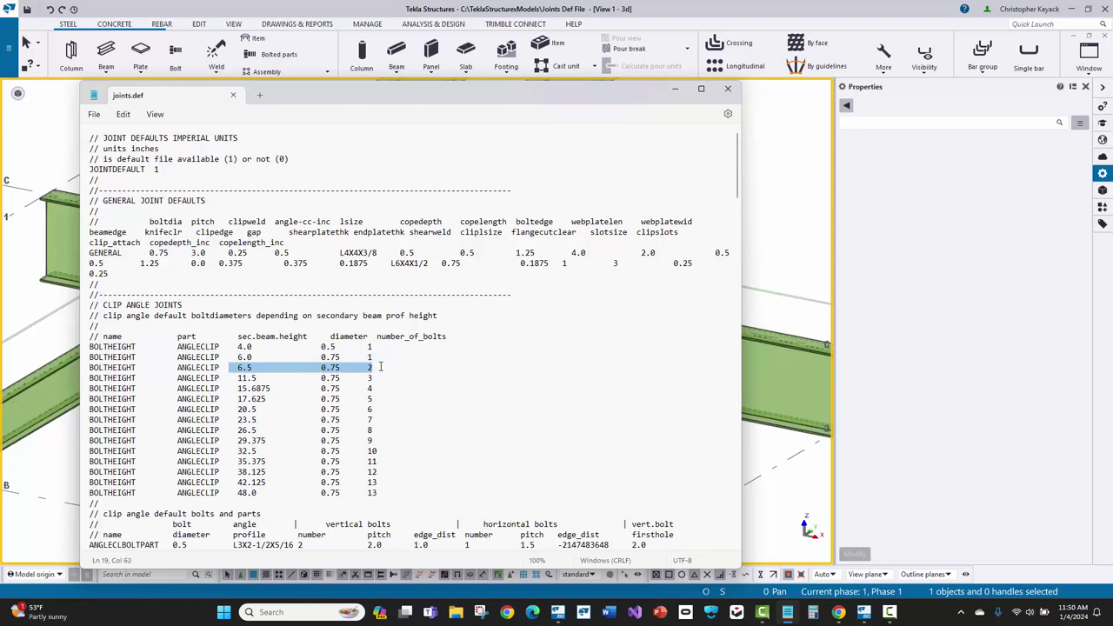
left_click_drag(237, 379, 263, 380)
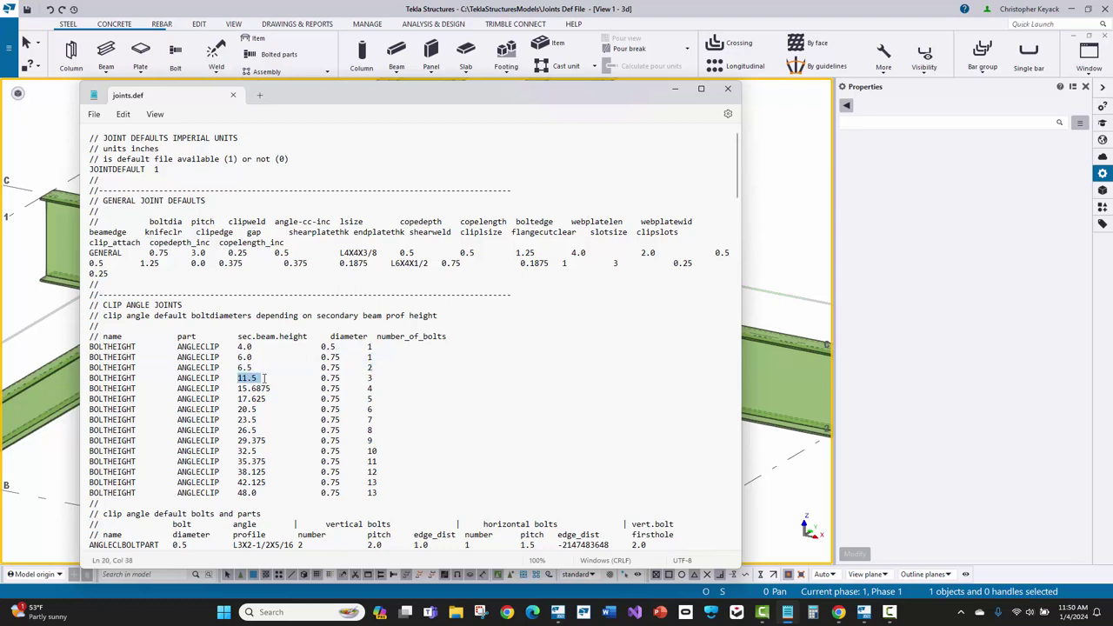
left_click_drag(374, 368, 233, 369)
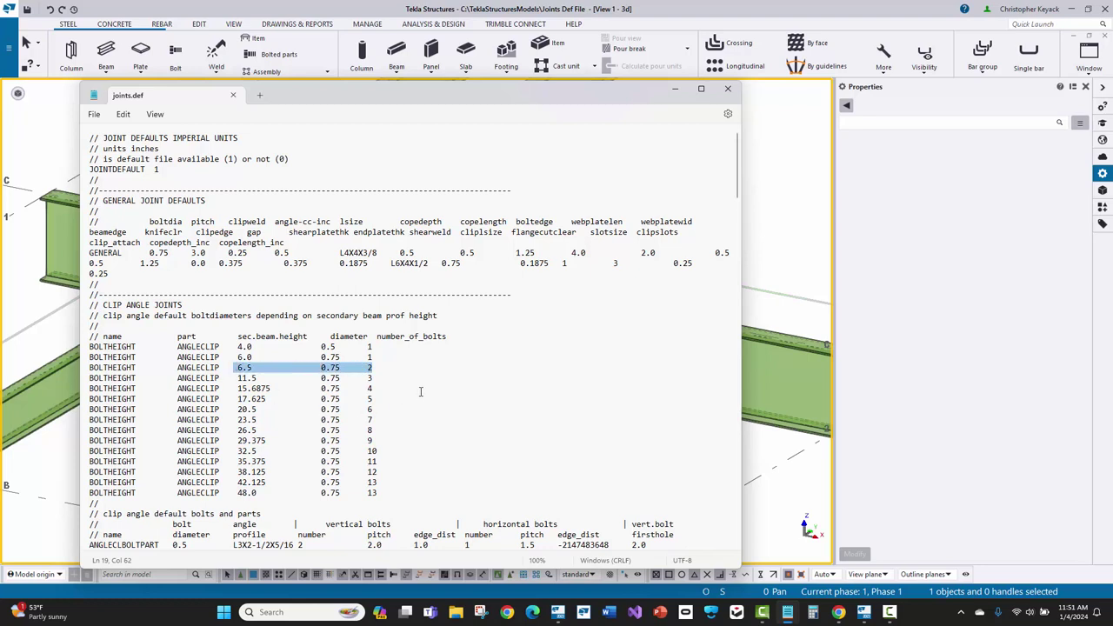
left_click(374, 378)
left_click_drag(374, 377, 278, 394)
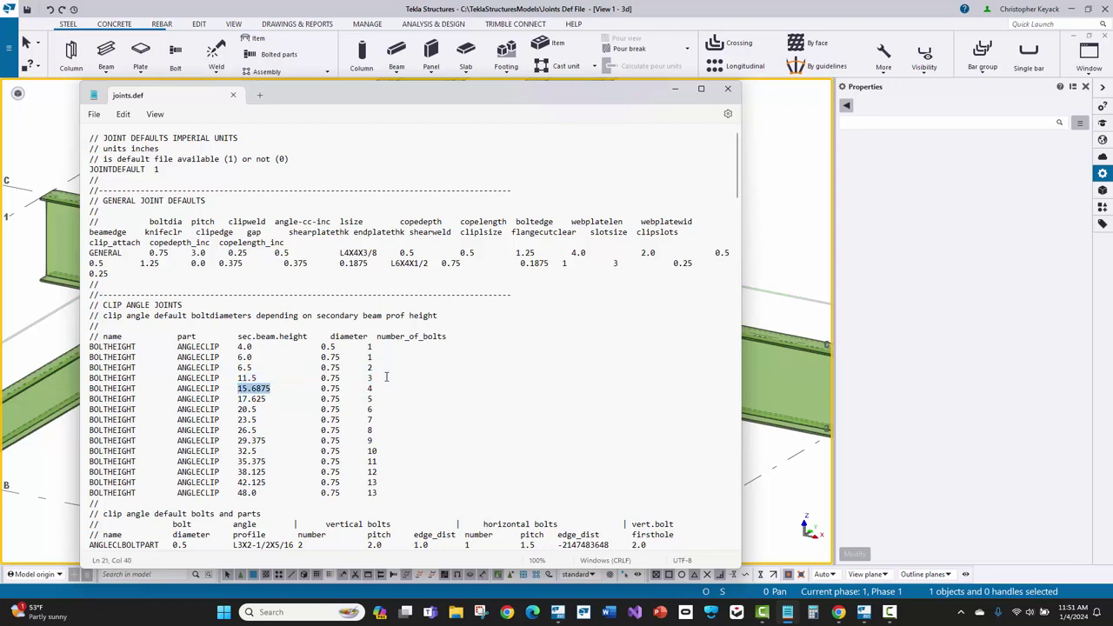
left_click_drag(387, 377, 221, 377)
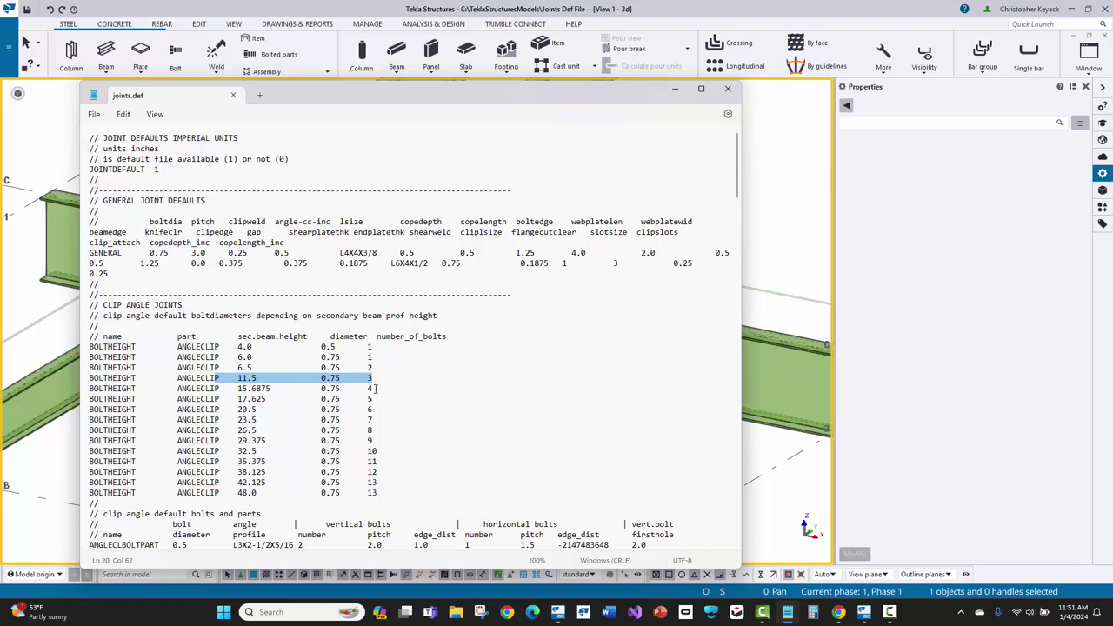
left_click_drag(376, 389, 225, 391)
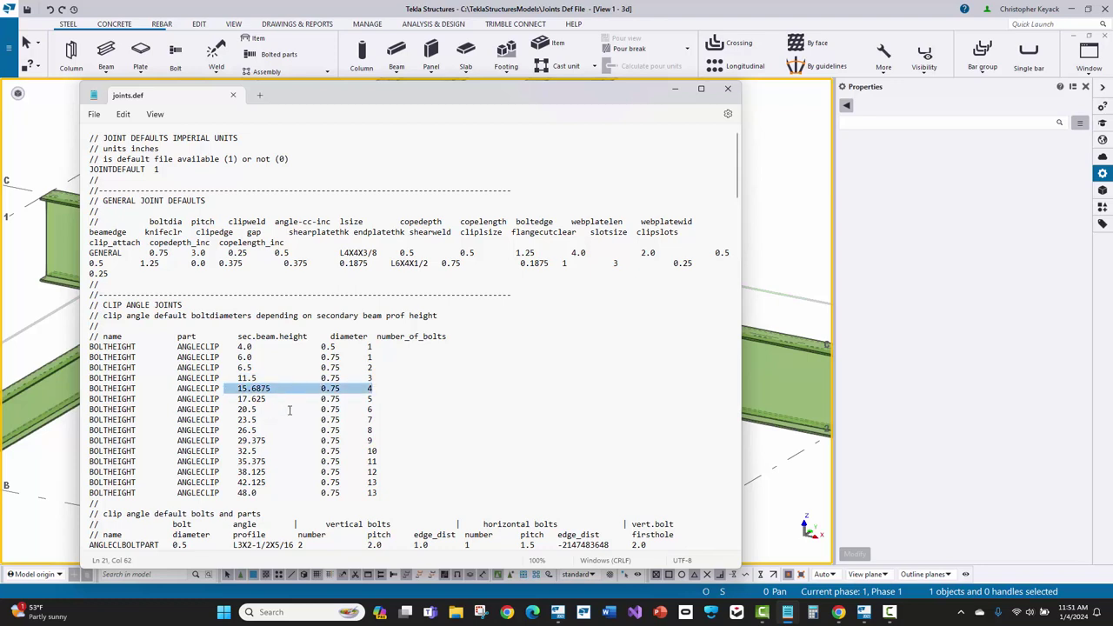
left_click_drag(375, 398, 219, 402)
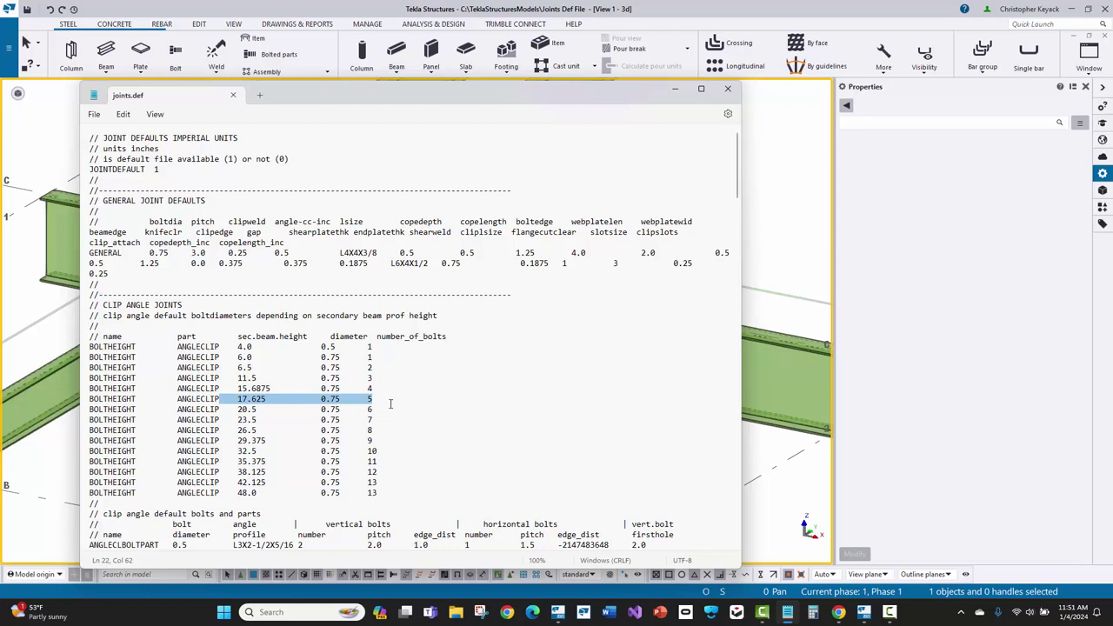
left_click(728, 88)
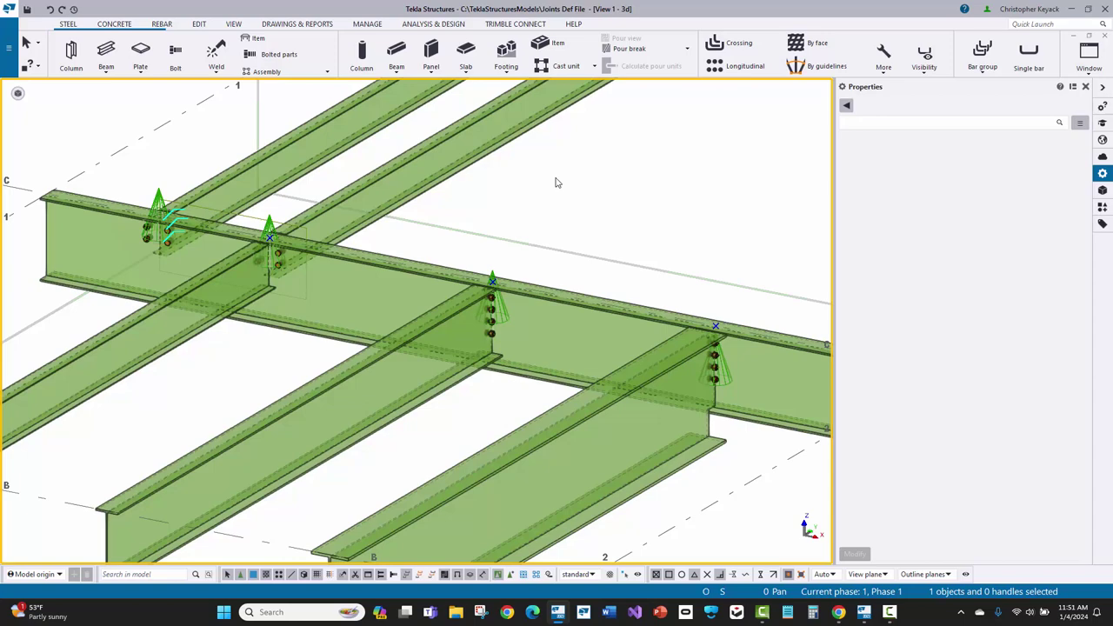
Change the upper-left W10X12 beam's profile to W12X14
left_click(214, 186)
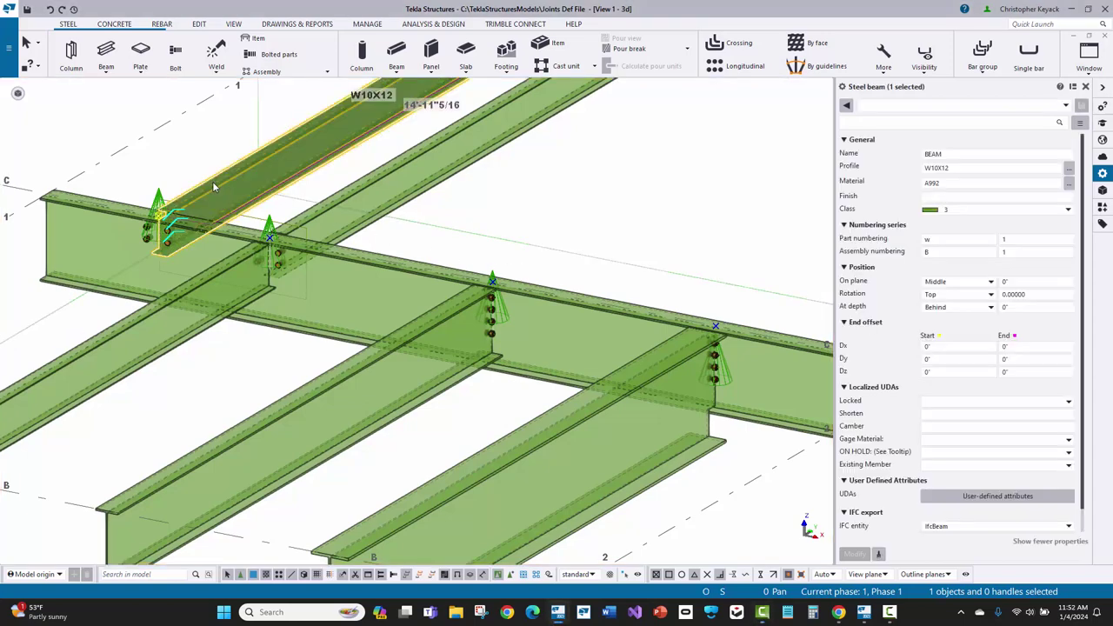
scroll(122, 205, "up", 5)
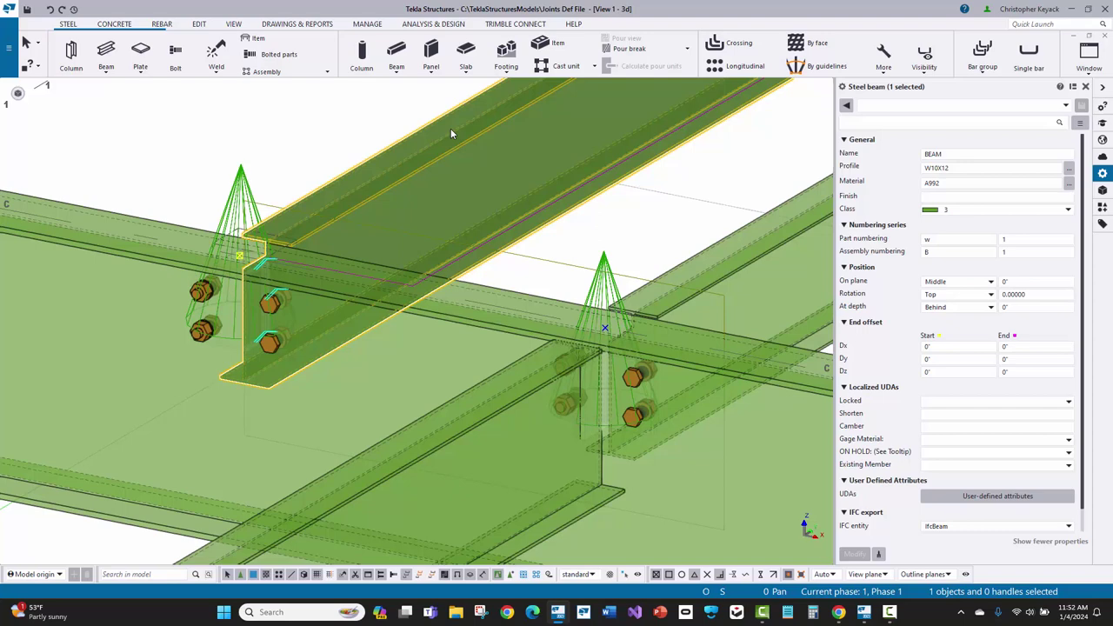
double_click(964, 167)
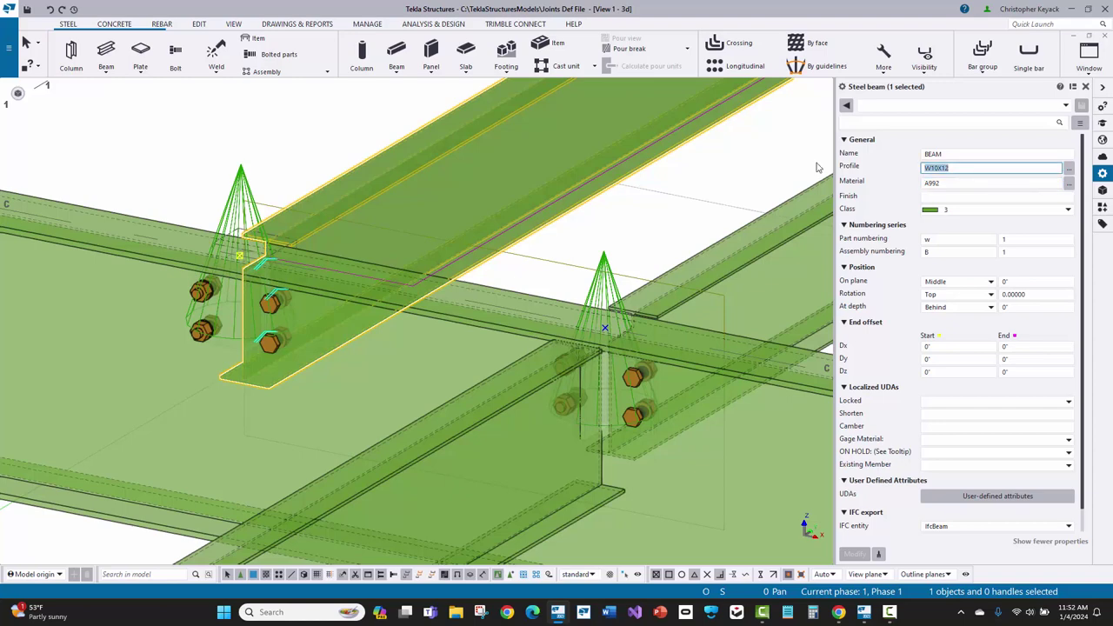
type("w12x14")
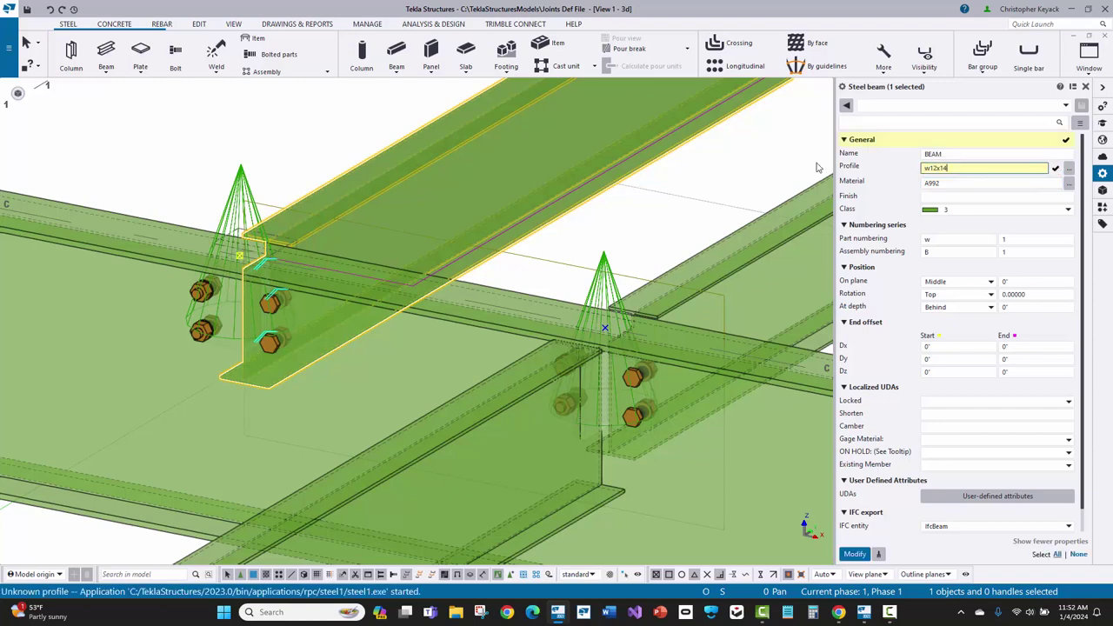
key("Return")
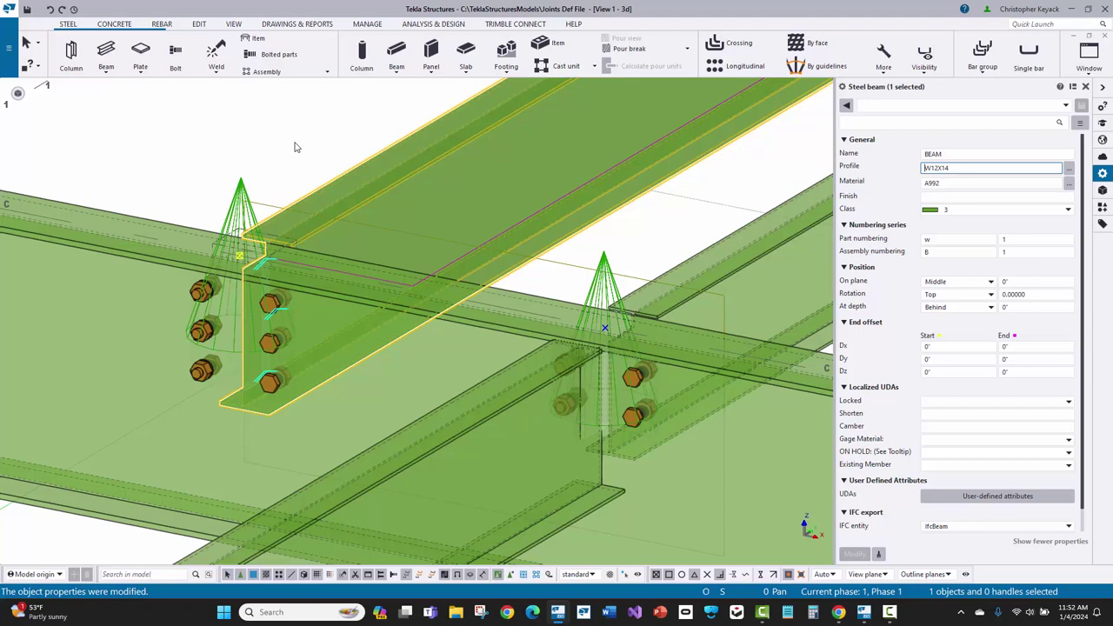
Check the other beams' profiles and select the two-sided clip angle connection
left_click(305, 174)
scroll(306, 182, "down", 2)
middle_click_drag(673, 264, 556, 230)
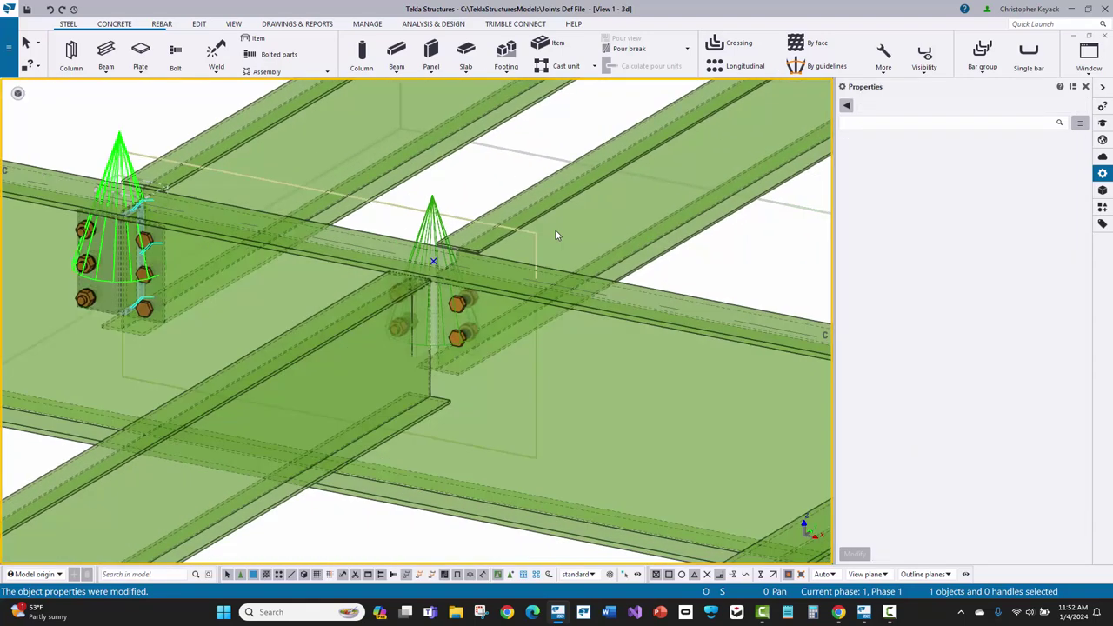
left_click(560, 197)
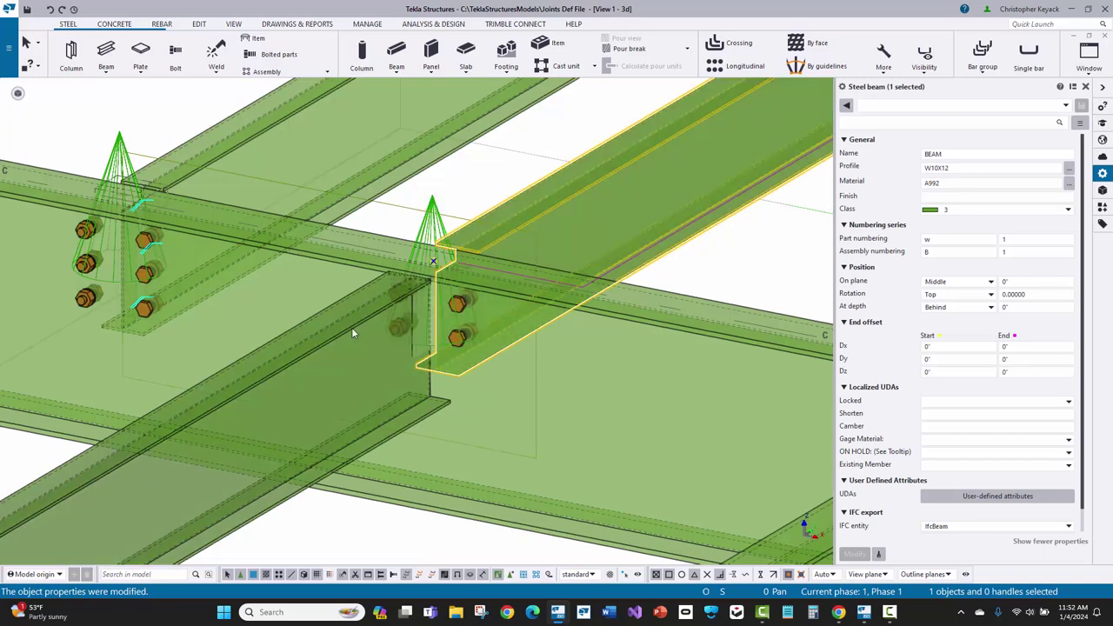
left_click(352, 333)
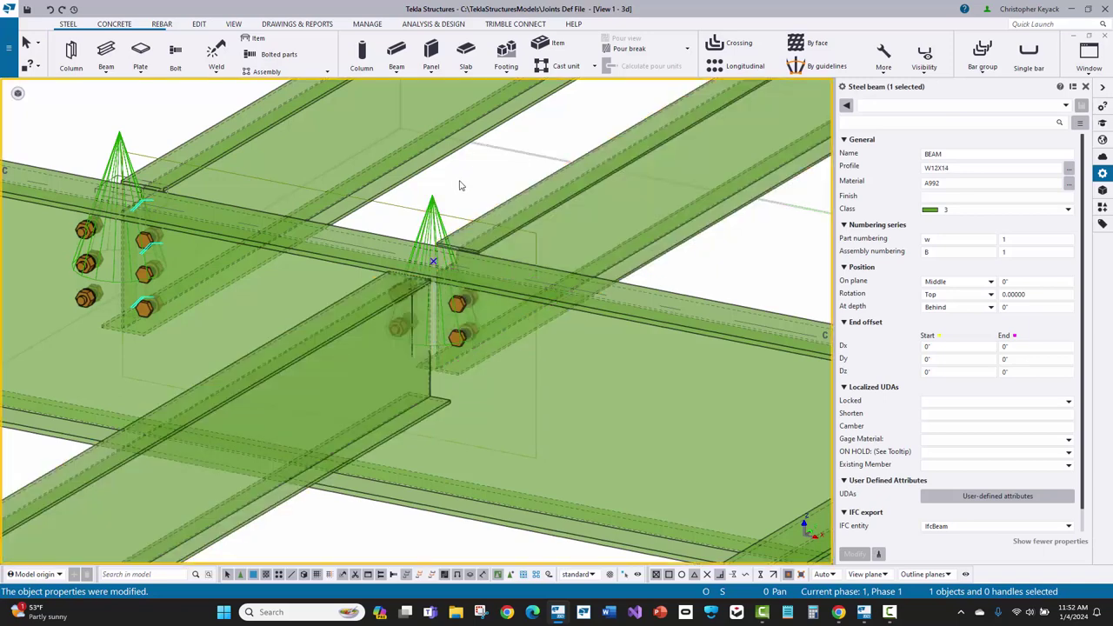
left_click(428, 210)
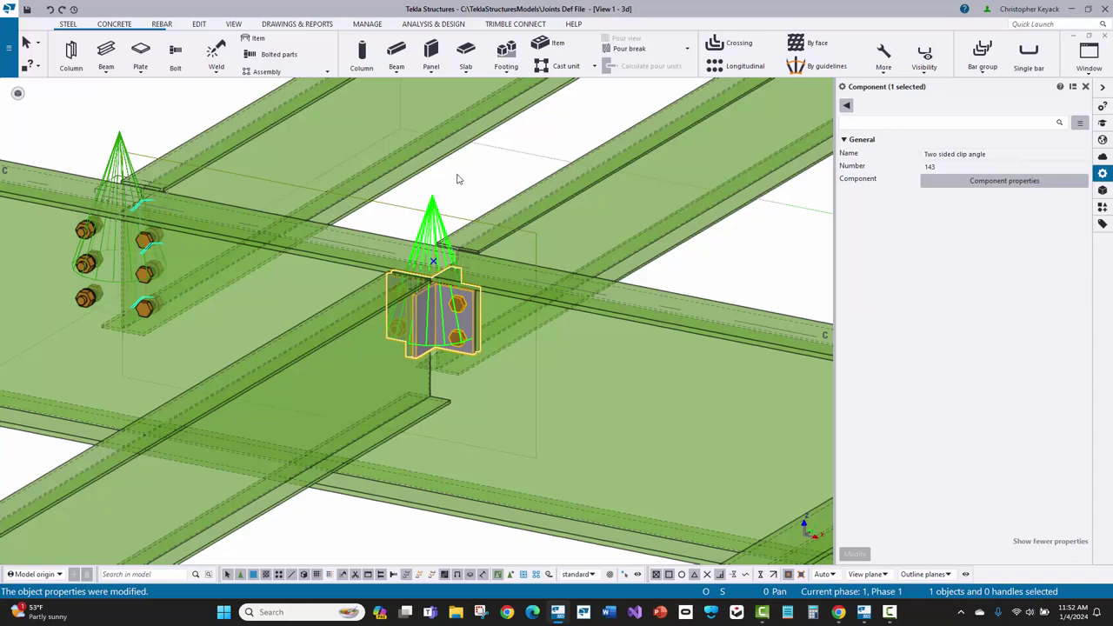
double_click(459, 181)
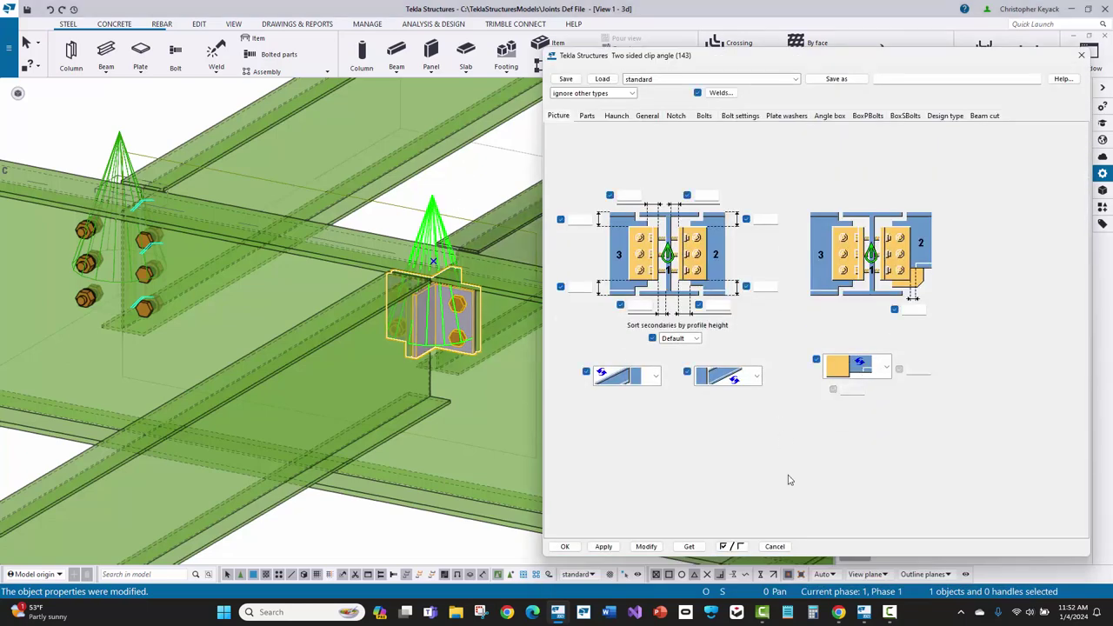
left_click(729, 546)
left_click(729, 546)
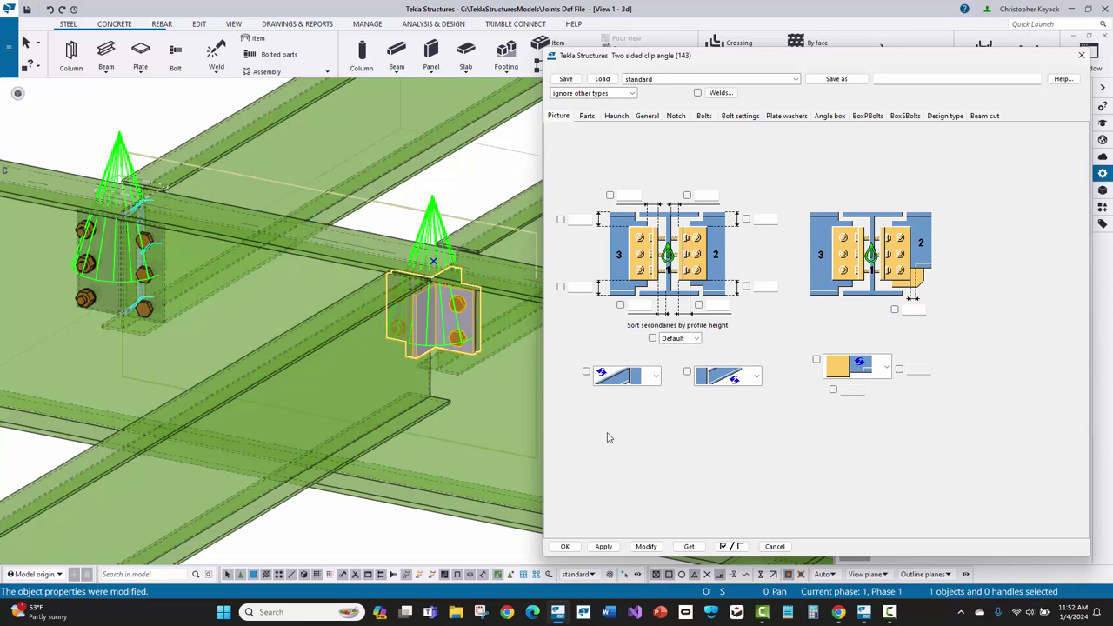
left_click(646, 546)
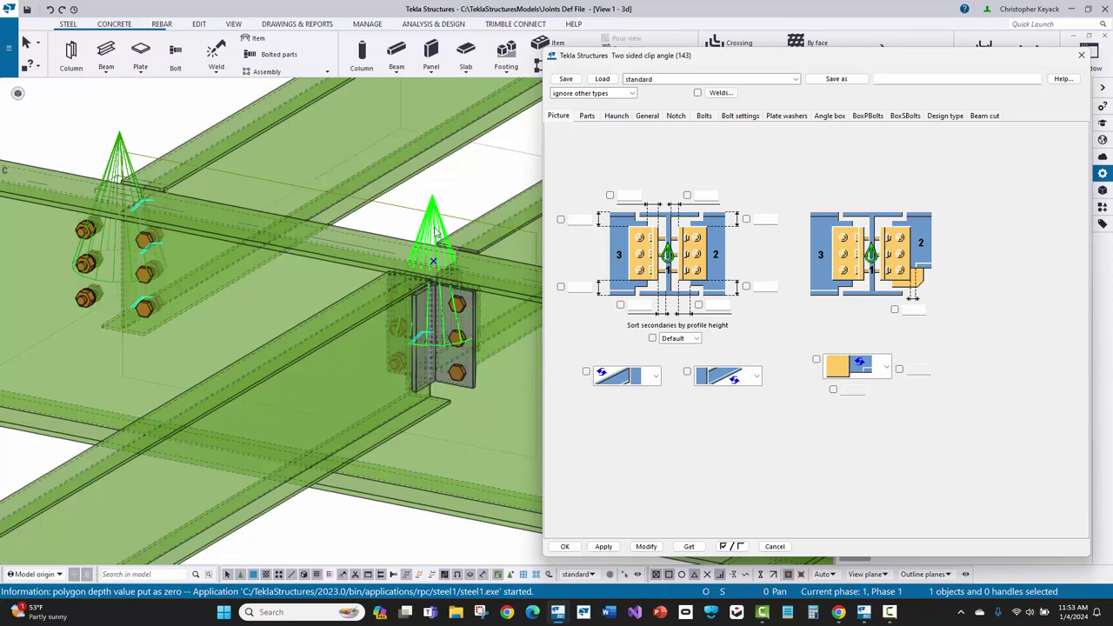
left_click(704, 116)
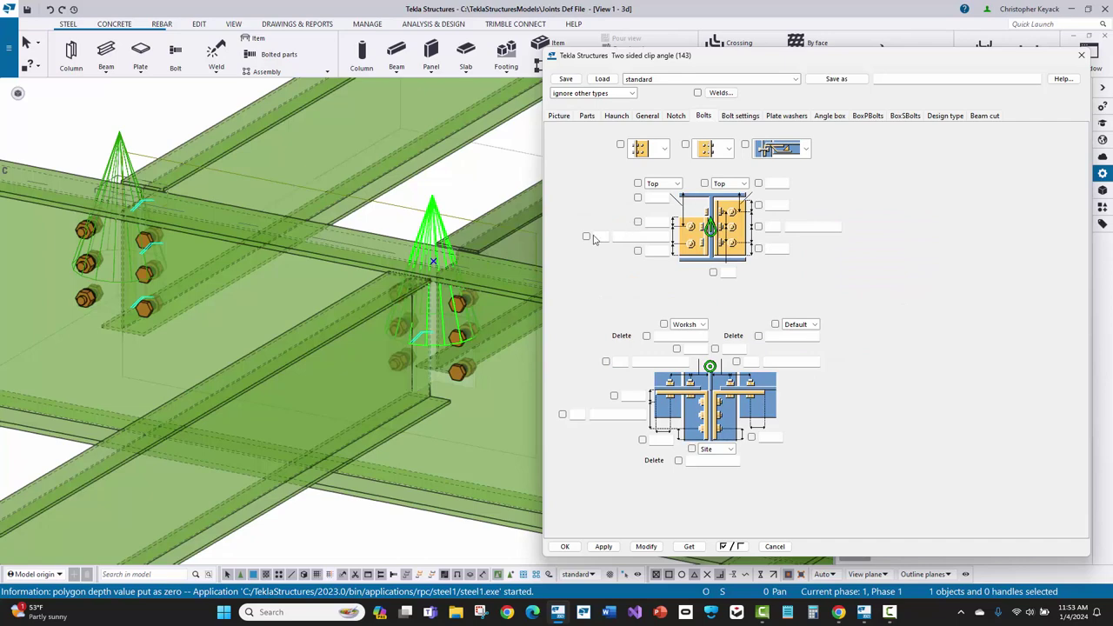
left_click(586, 237)
left_click(759, 226)
left_click(773, 546)
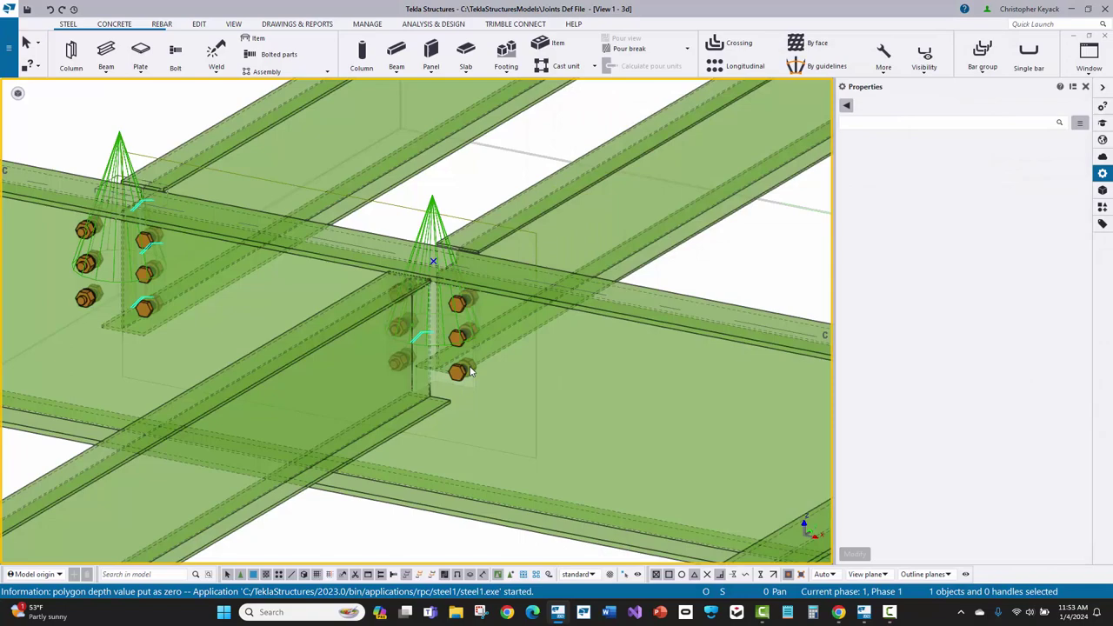
scroll(470, 365, "up", 2)
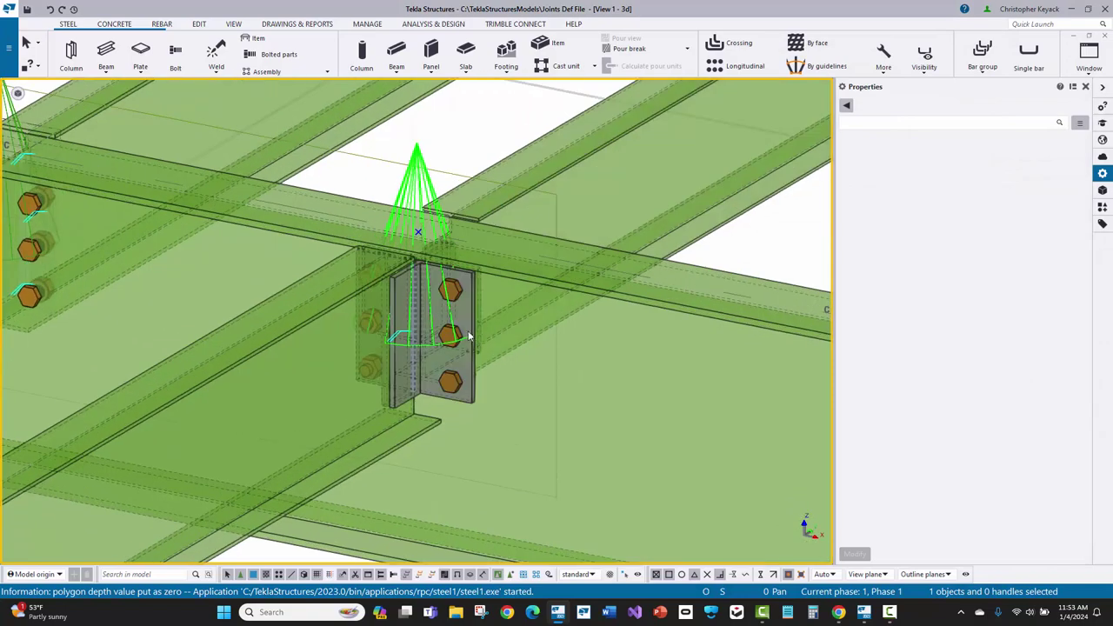
key("v")
left_click(417, 231)
middle_click_drag(590, 272, 388, 252, "ctrl")
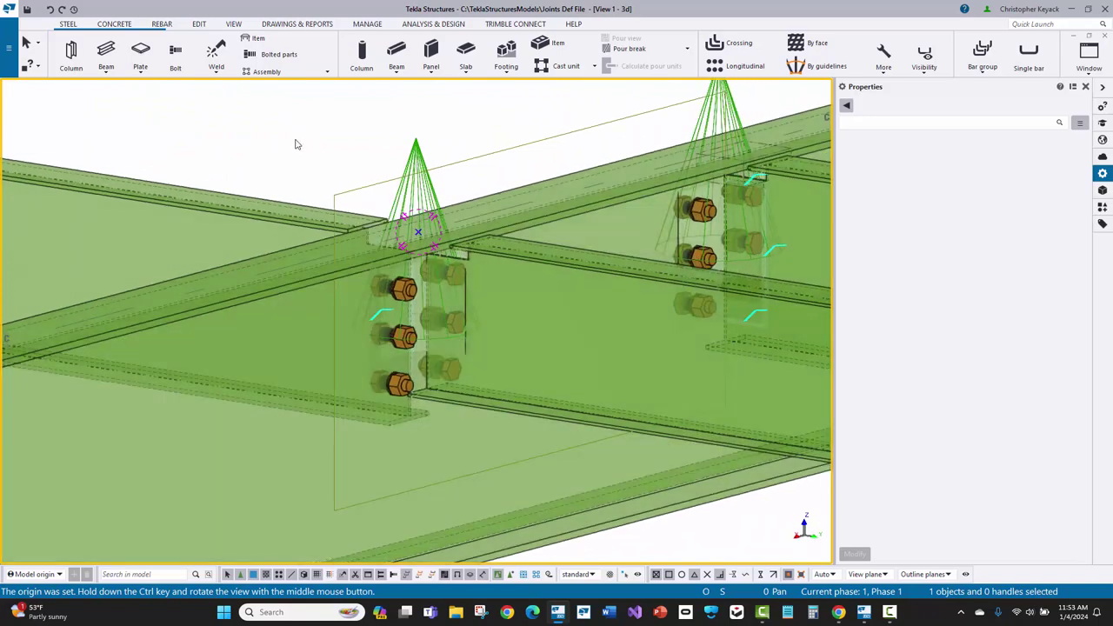
key("ctrl+4")
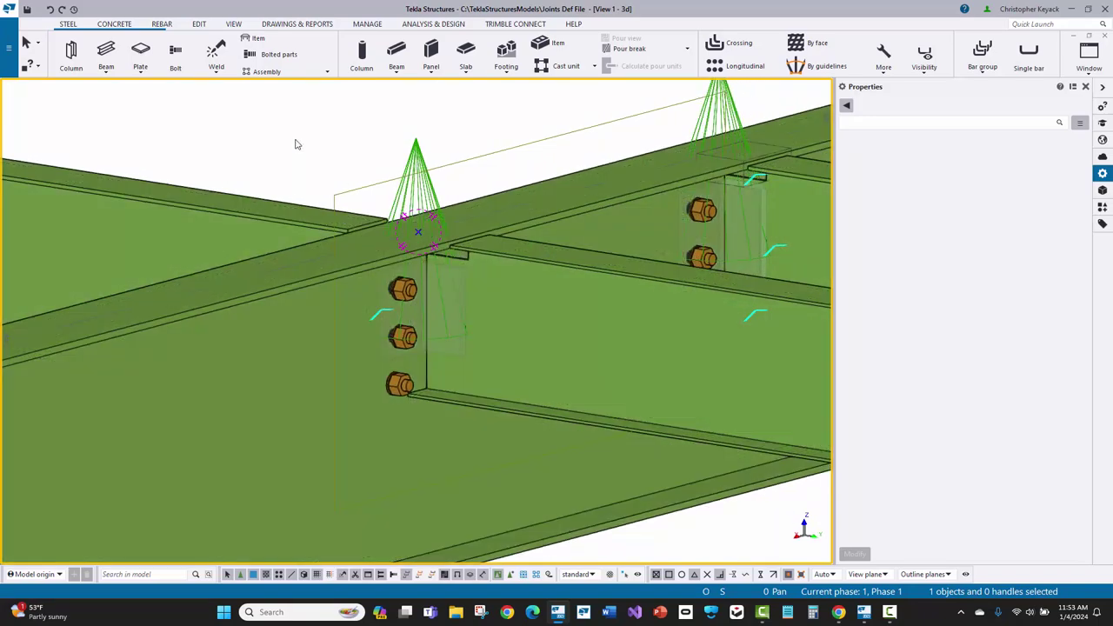
key("shift+4")
key("ctrl+2")
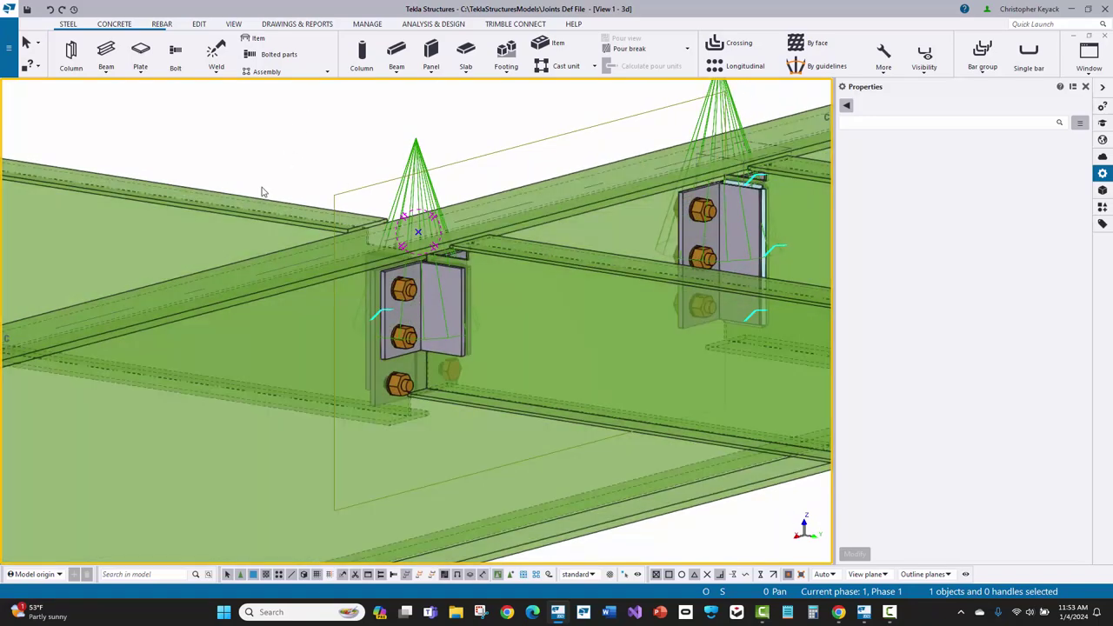
mouse_move(279, 200)
middle_mouse_down("ctrl")
mouse_move(512, 208)
mouse_move(256, 229)
mouse_move(469, 236)
mouse_move(718, 364)
mouse_move(465, 249)
middle_mouse_up("ctrl")
Re-modify the W21X44 shear plate with all attributes unchecked, comparing four- and five-bolt versions via undo/redo
scroll(496, 304, "up", 3)
double_click(510, 320)
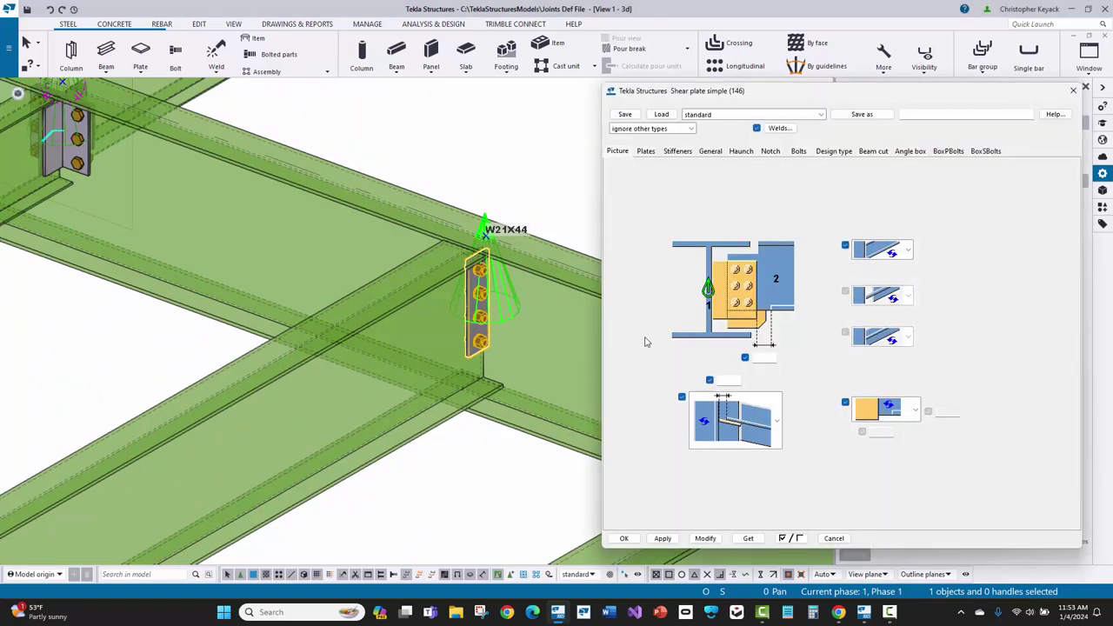
left_click(705, 539)
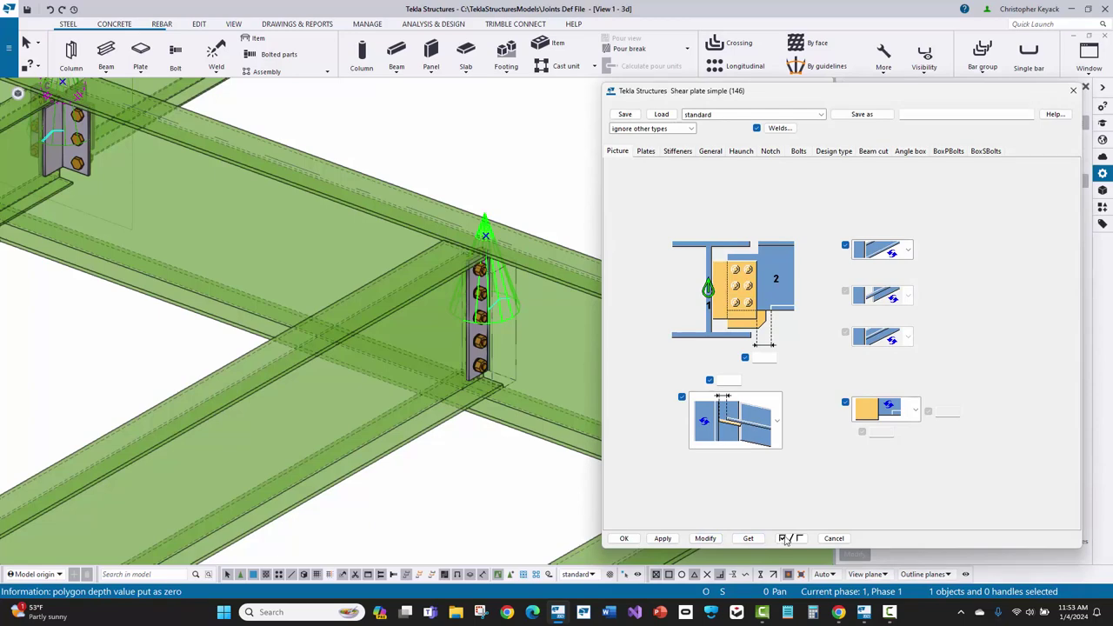
left_click(786, 539)
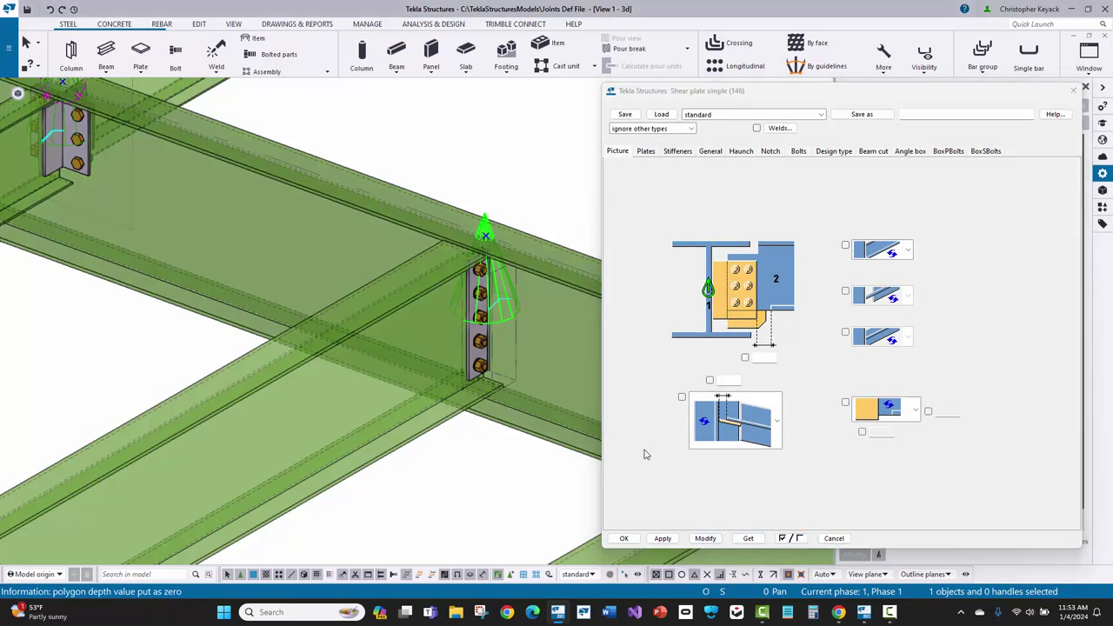
left_click(706, 538)
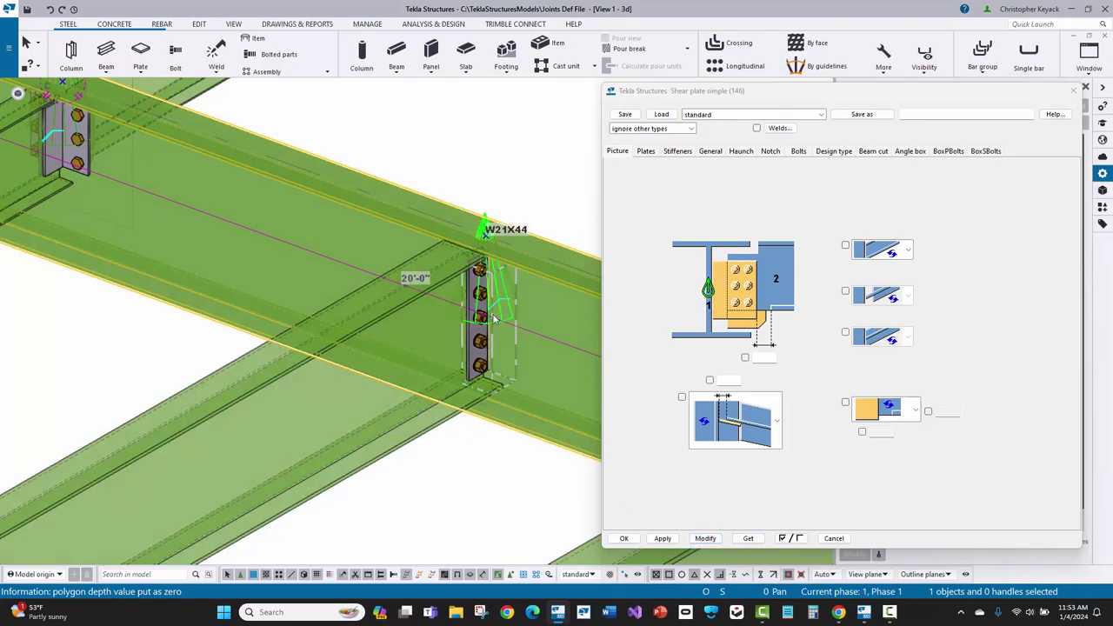
left_click(701, 539)
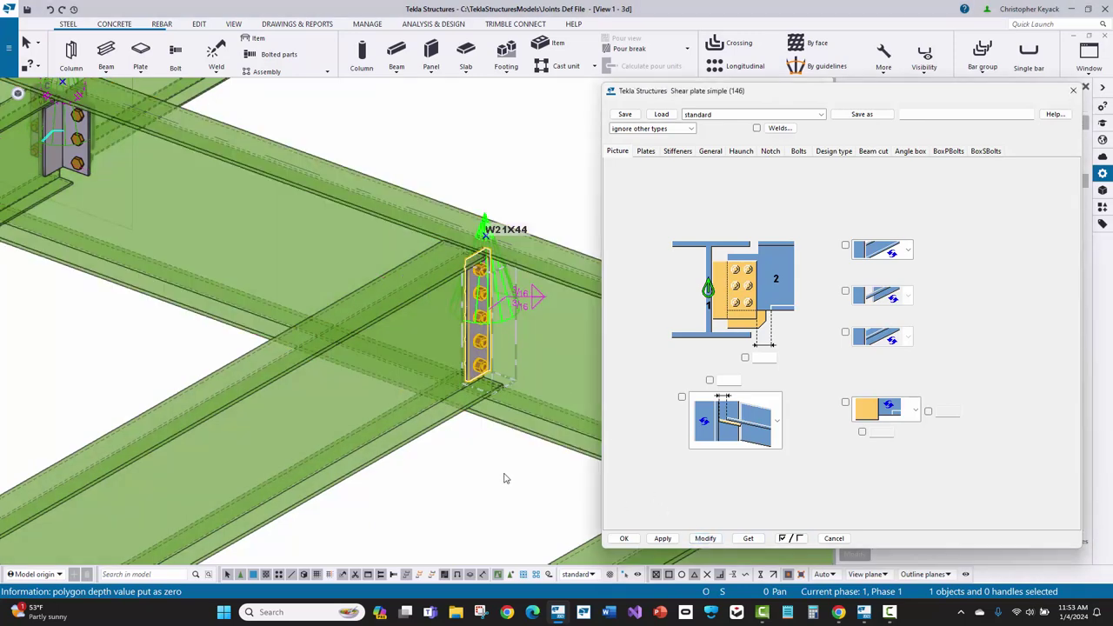
left_click(834, 539)
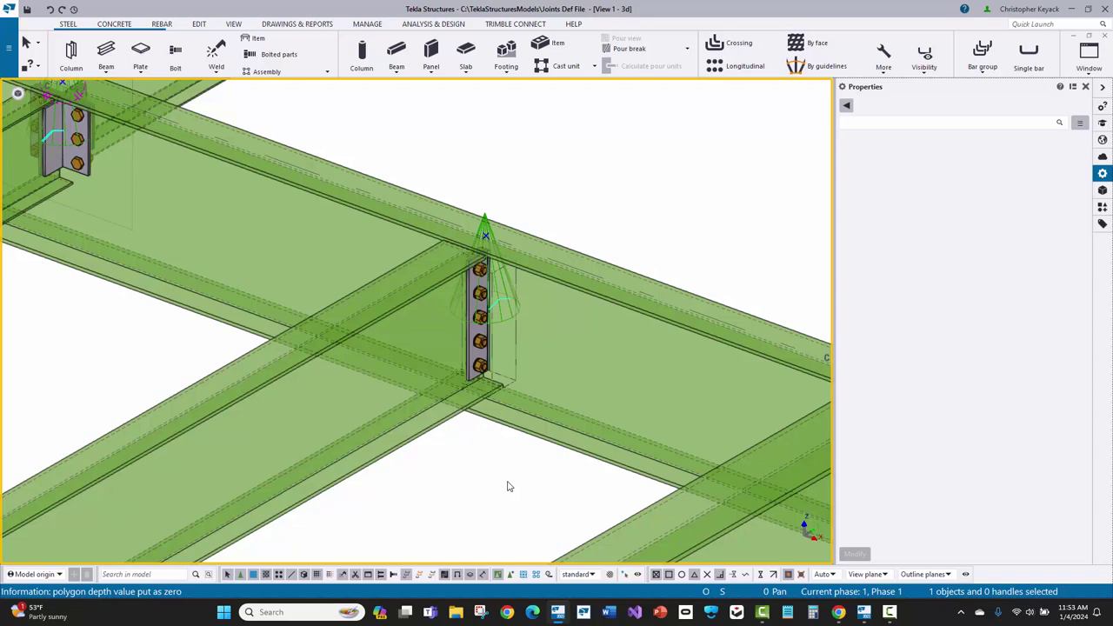
left_click(508, 487)
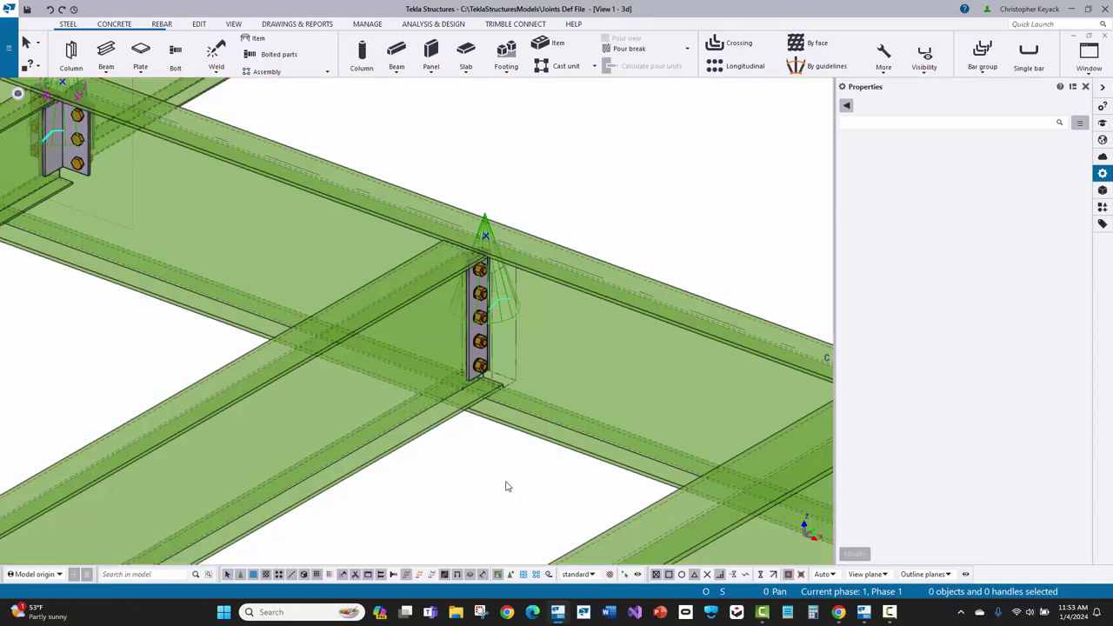
key("ctrl+z")
key("ctrl+y")
key("ctrl+z")
Re-modify the W27X84 beam's shear plate connection and orbit the view to check it
middle_click_drag(507, 486, 353, 276)
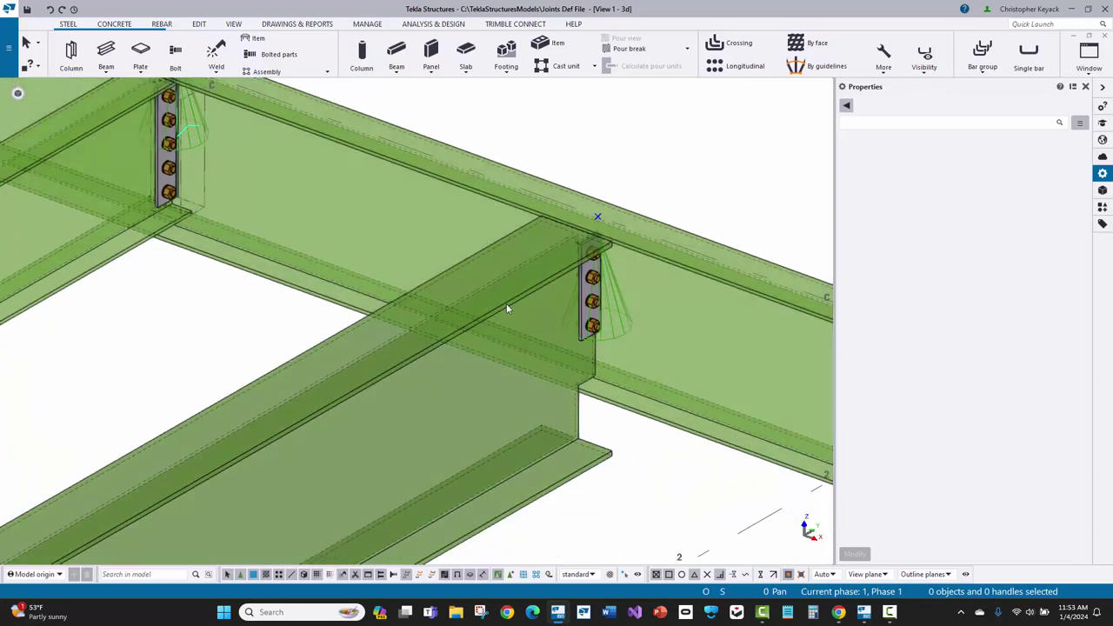
left_click(547, 286)
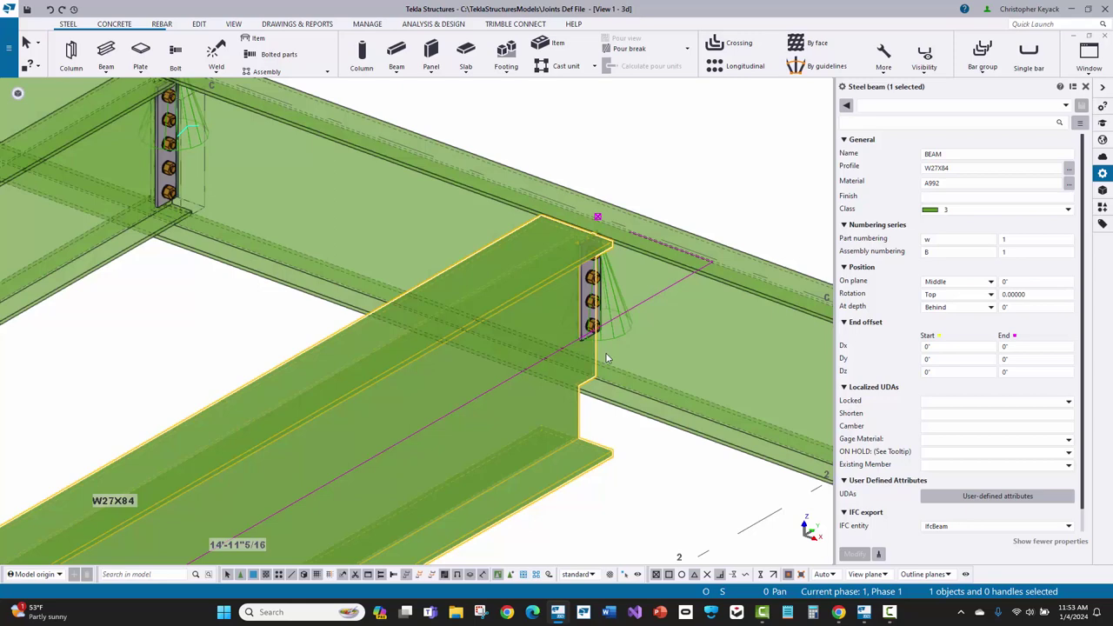
double_click(614, 337)
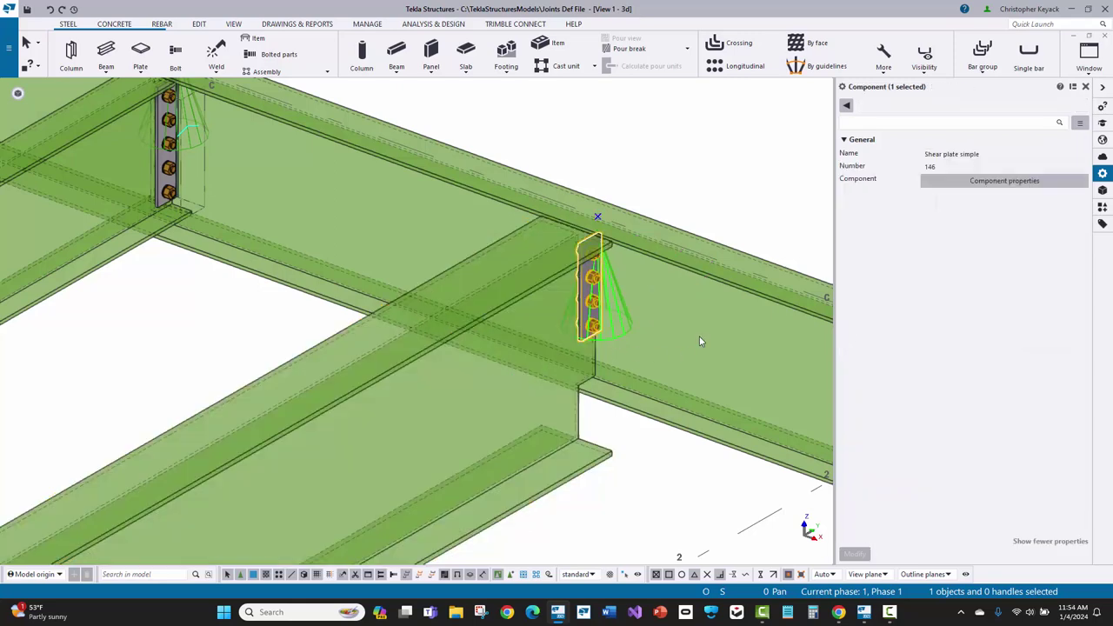
left_click(706, 536)
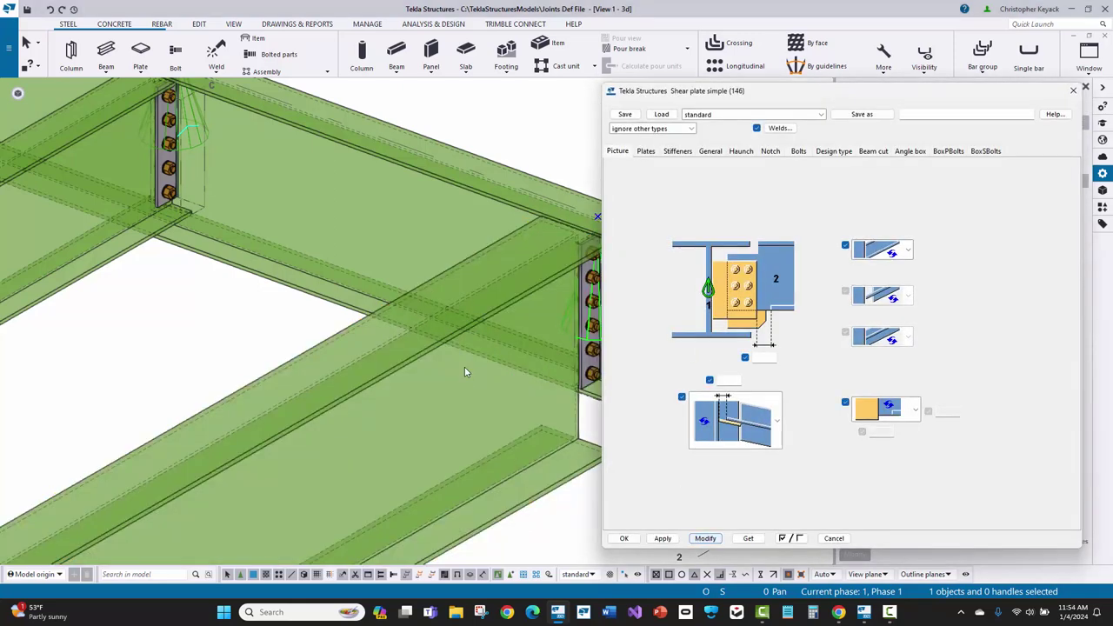
middle_click_drag(464, 367, 293, 288)
left_click(624, 539)
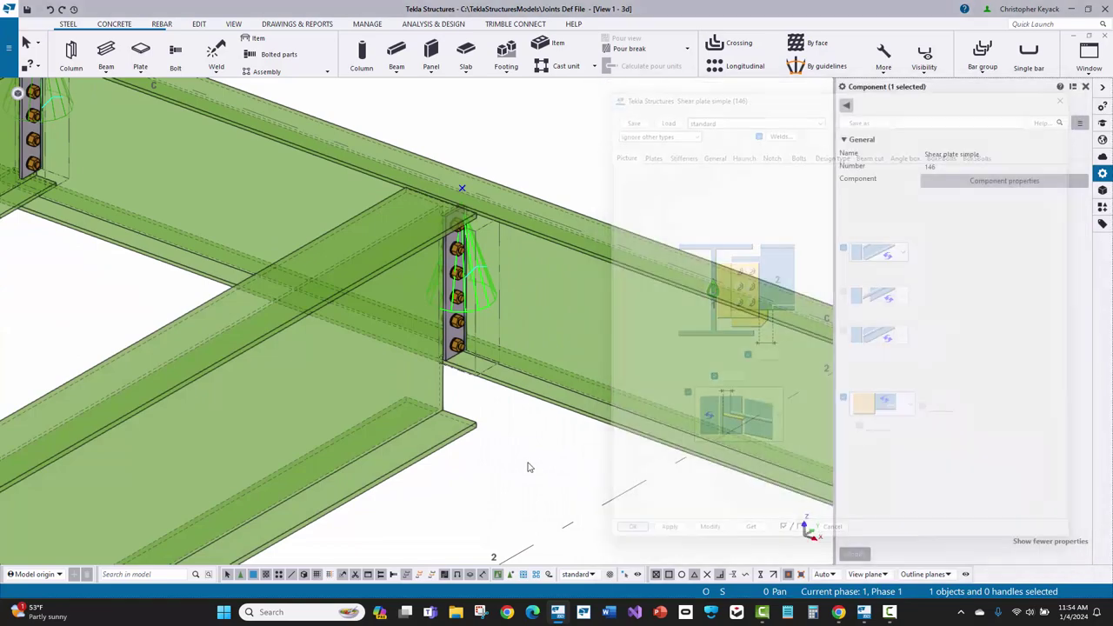
key("v")
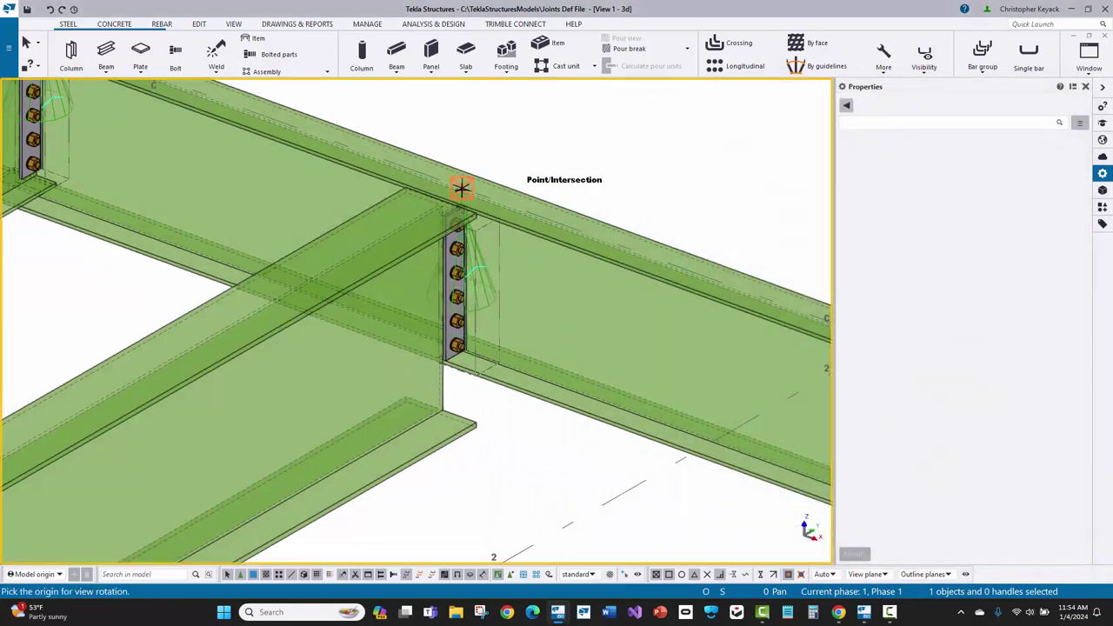
left_click(462, 188)
mouse_move(511, 310)
middle_mouse_down("ctrl")
mouse_move(409, 245)
mouse_move(532, 269)
mouse_move(464, 246)
middle_mouse_up("ctrl")
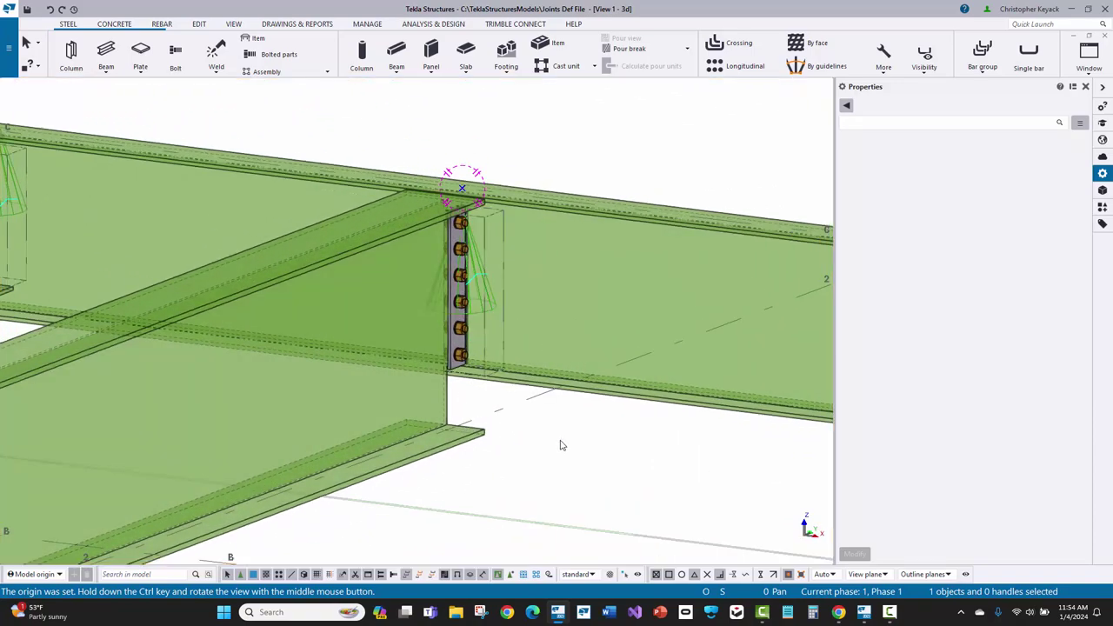
mouse_move(560, 335)
middle_mouse_down("ctrl")
mouse_move(509, 353)
mouse_move(249, 323)
mouse_move(390, 414)
mouse_move(197, 377)
mouse_move(217, 374)
mouse_move(257, 327)
mouse_move(551, 357)
middle_mouse_up("ctrl")
Show the Bolts settings of the right-hand Shear plate simple (146) connection
left_click(643, 385)
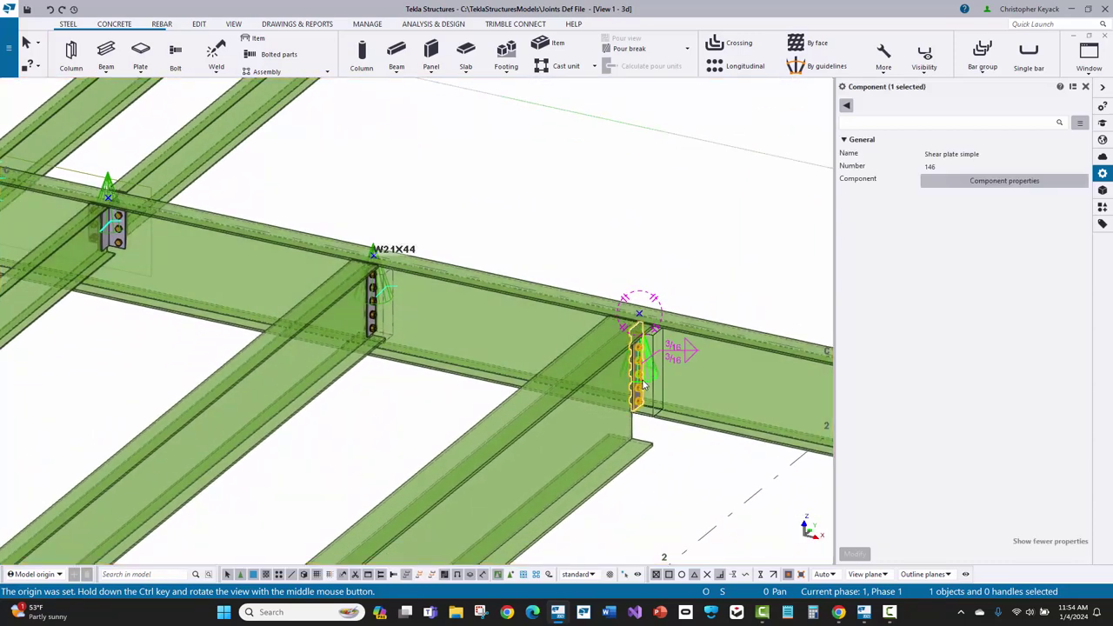
double_click(643, 386)
middle_click_drag(465, 299, 295, 269)
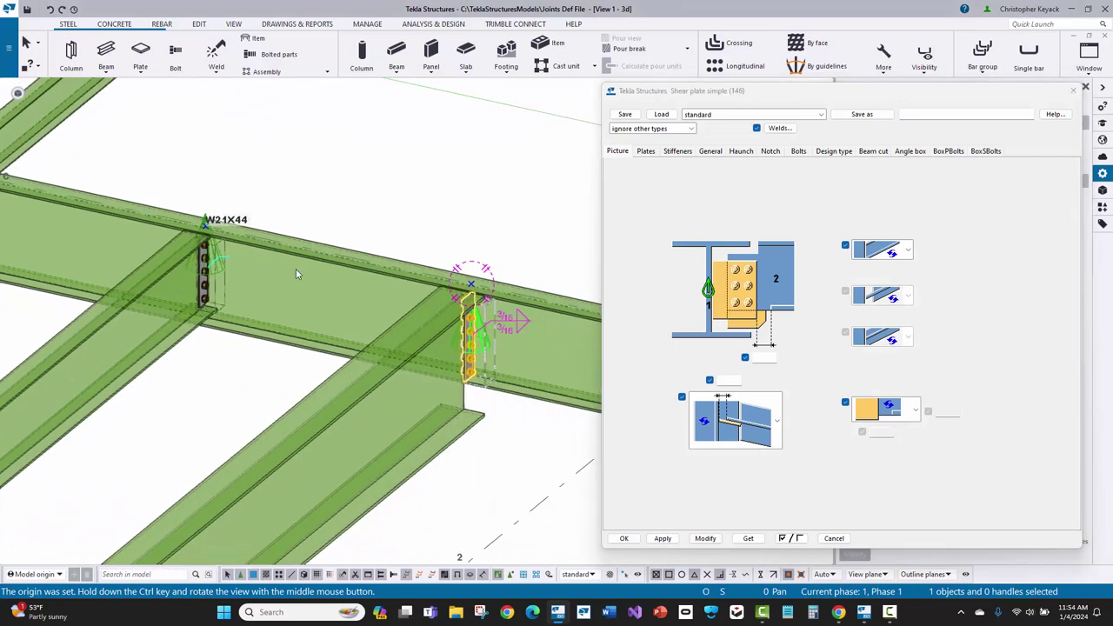
left_click(799, 153)
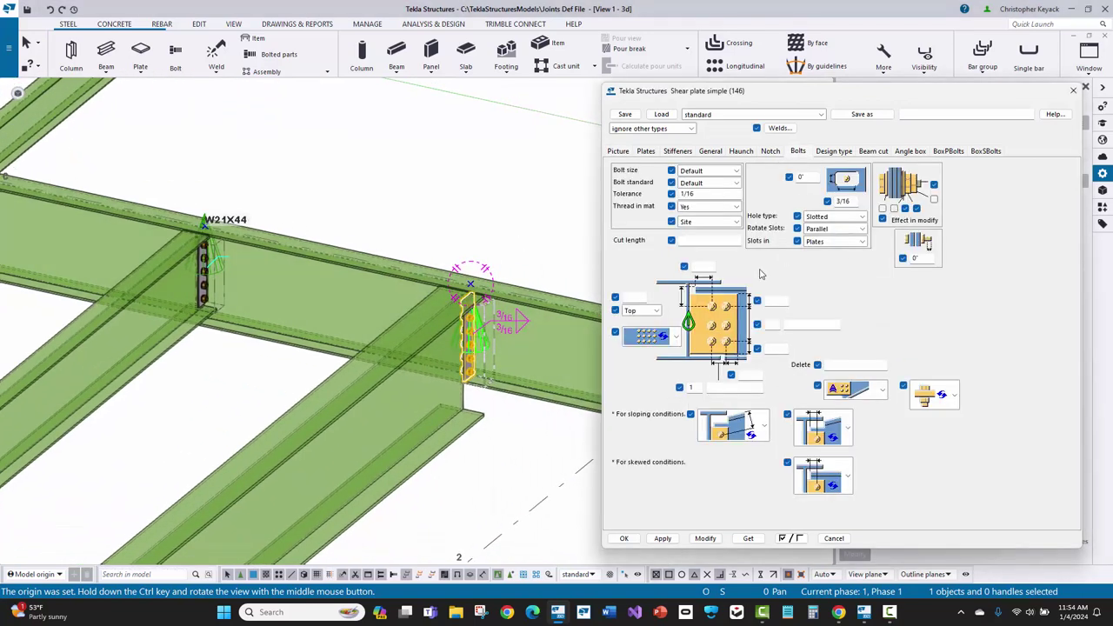
Apply 3 bolt rows, then clear the bolt-row value and modify again, yielding five bolts
left_click(772, 327)
type("3")
left_click(706, 538)
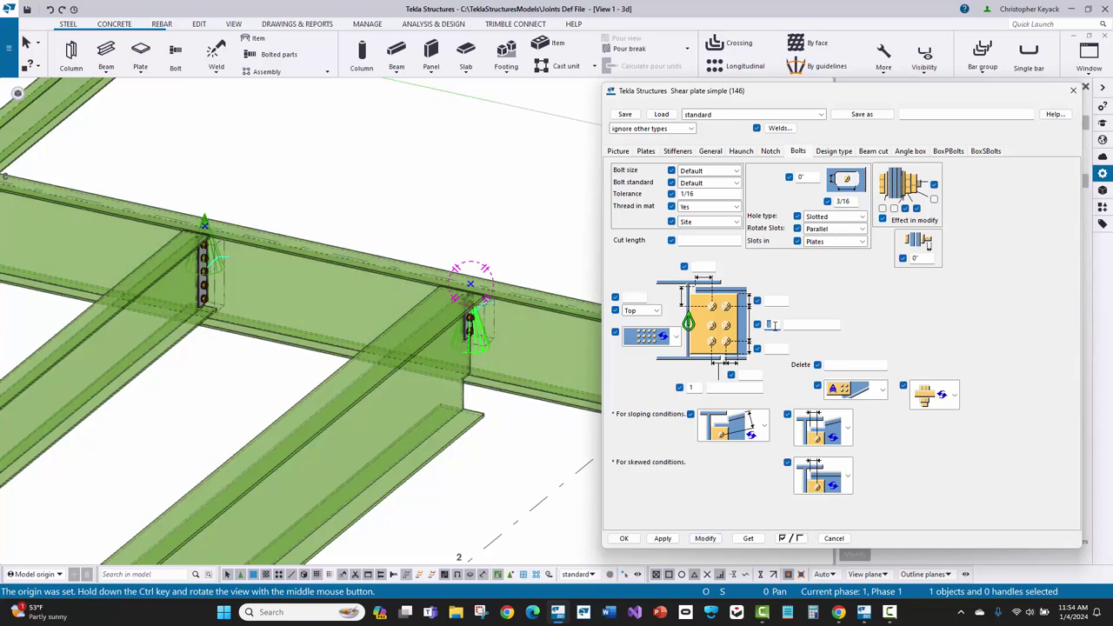
left_click(786, 327)
left_click(705, 539)
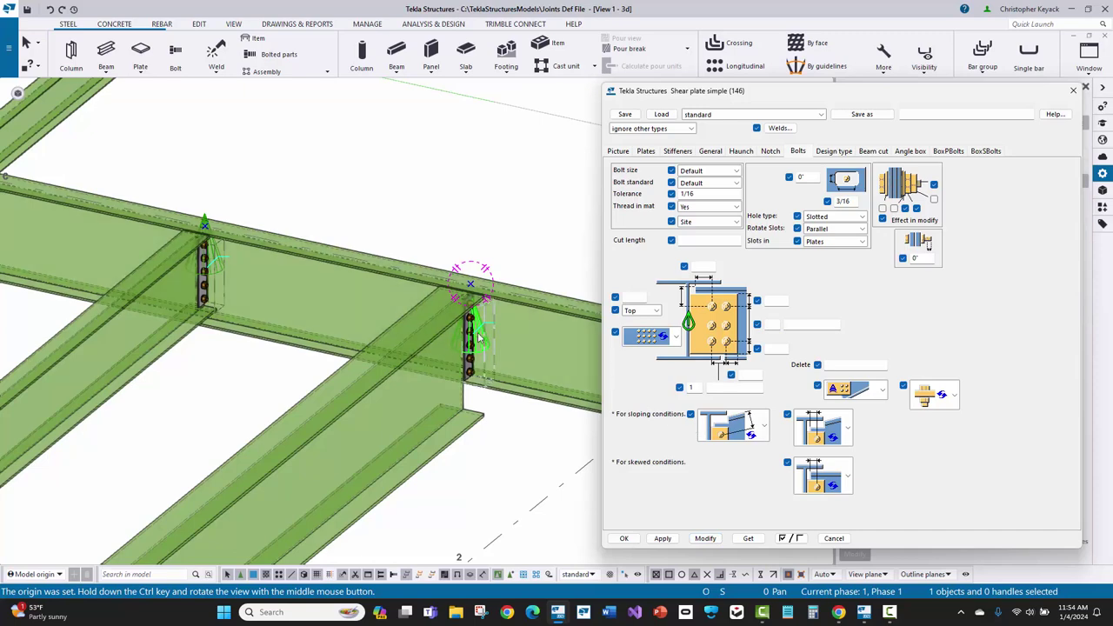
scroll(477, 337, "up", 2)
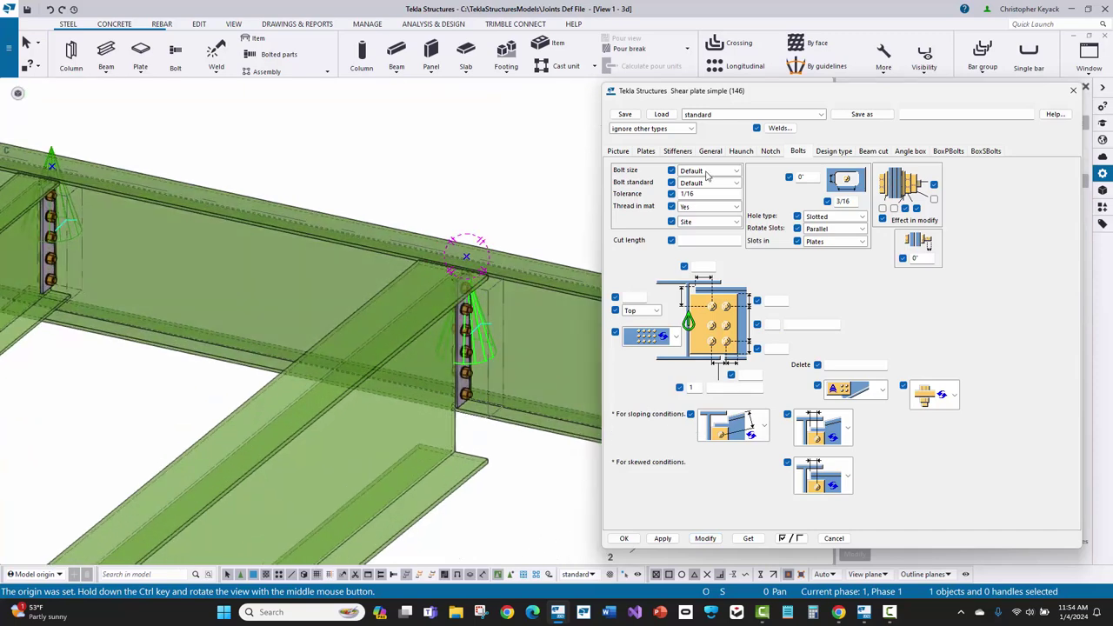
Set the shear plate bolt size to 1" and modify the connection
left_click(707, 172)
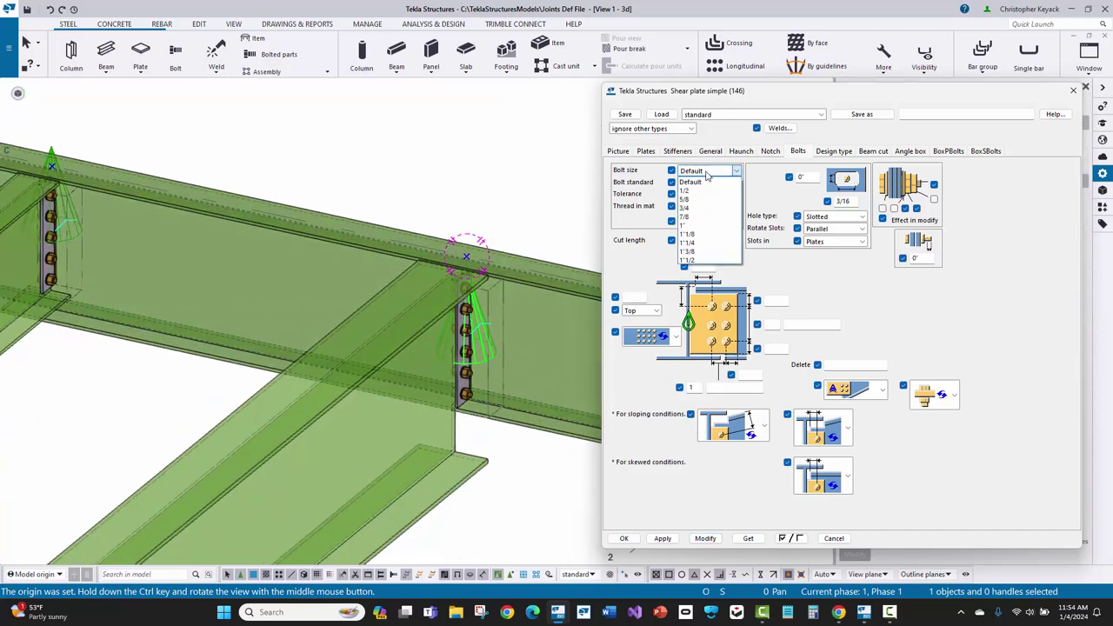
left_click(693, 227)
left_click(705, 538)
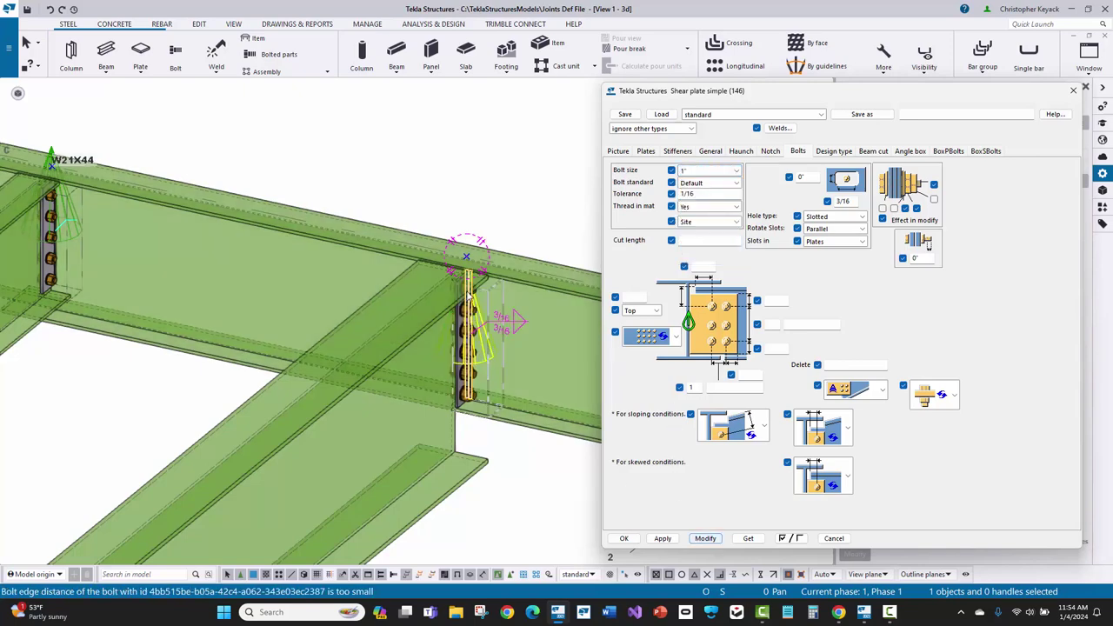
scroll(467, 295, "up", 2)
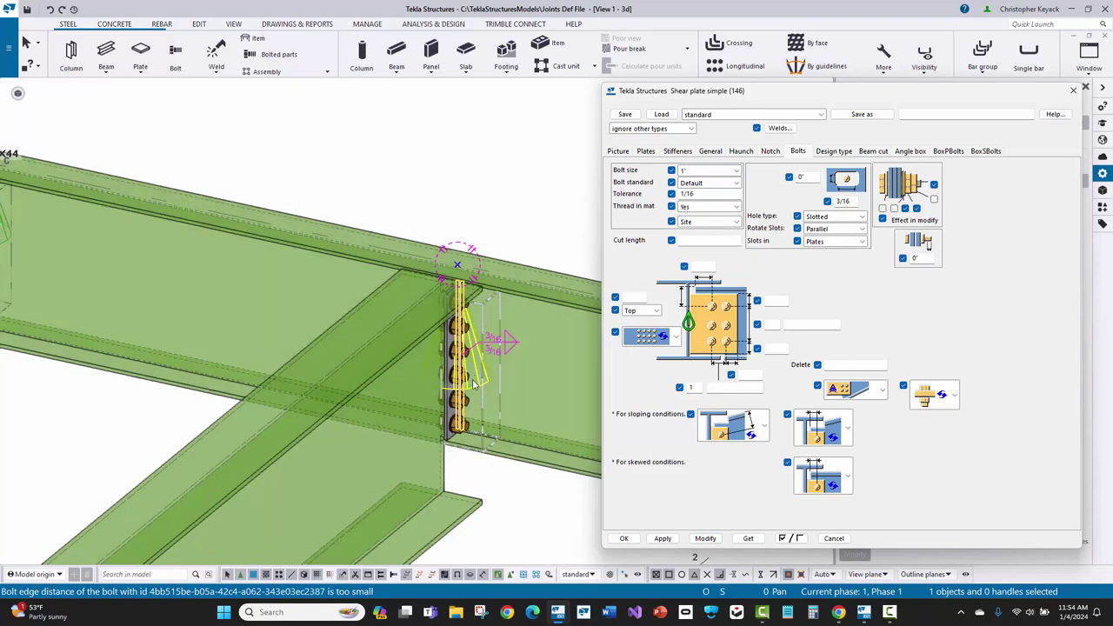
left_click(472, 383)
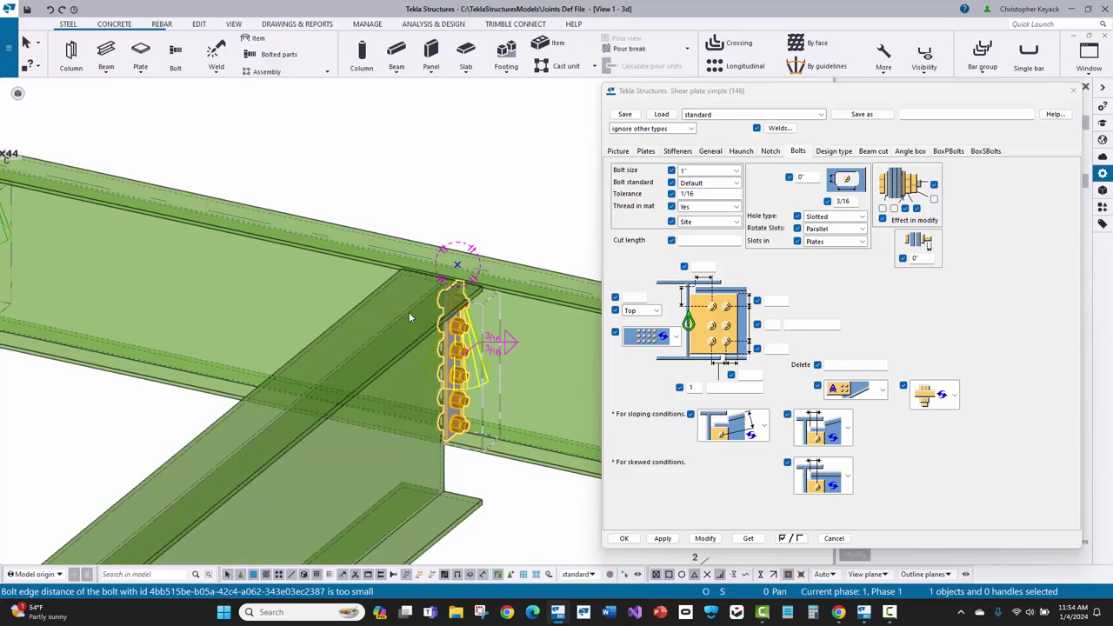
Return the bolt size to Default, modify the connection, and close its settings
left_click(705, 171)
left_click(704, 183)
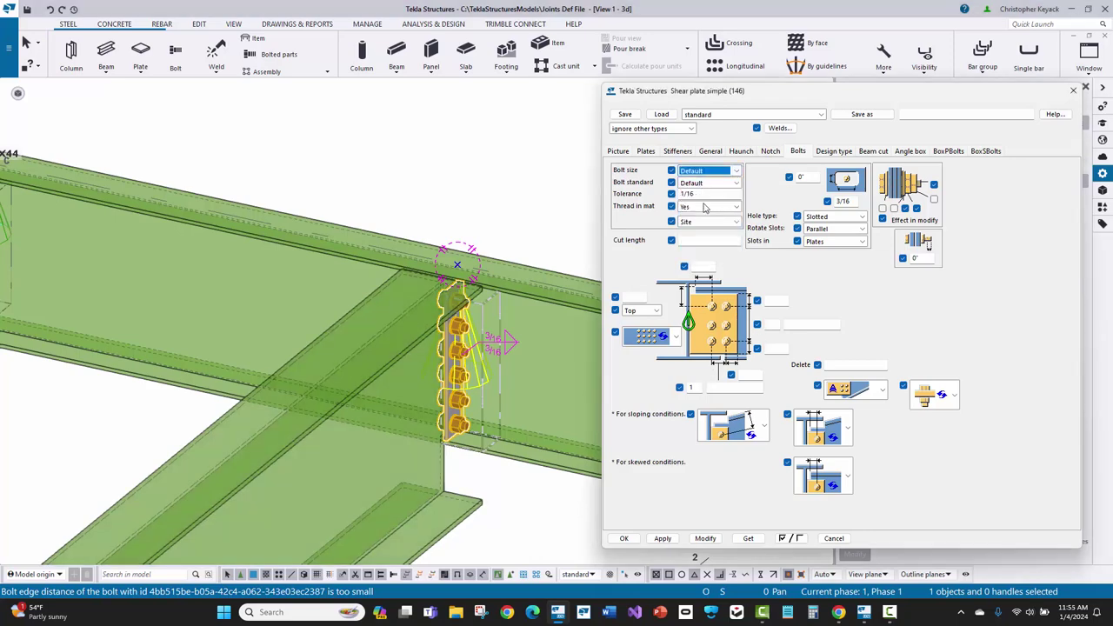
left_click(703, 539)
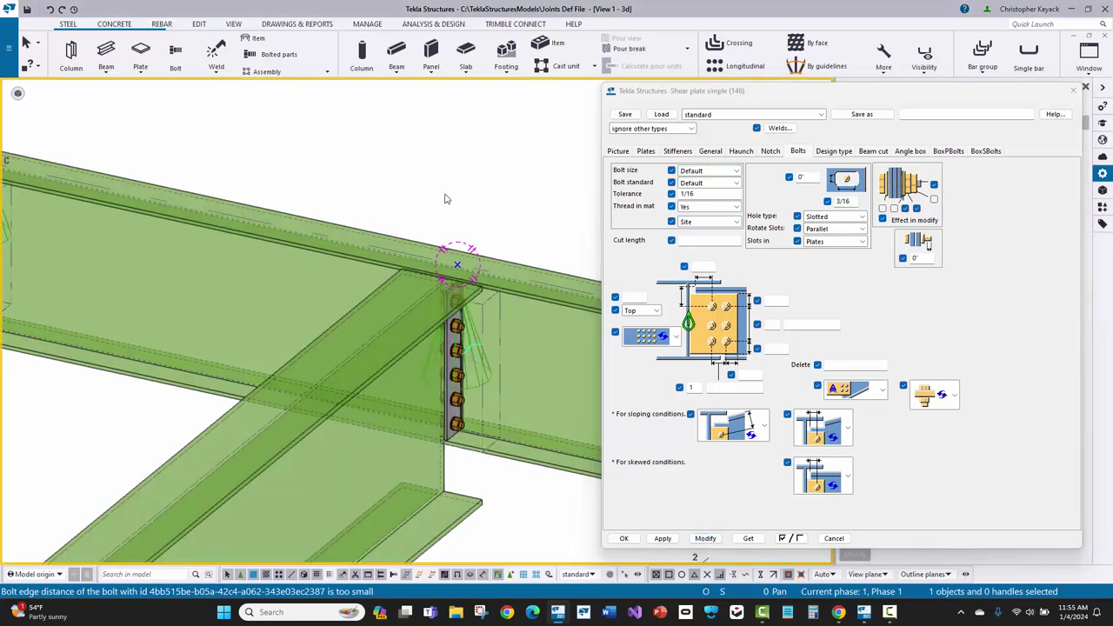
left_click(624, 538)
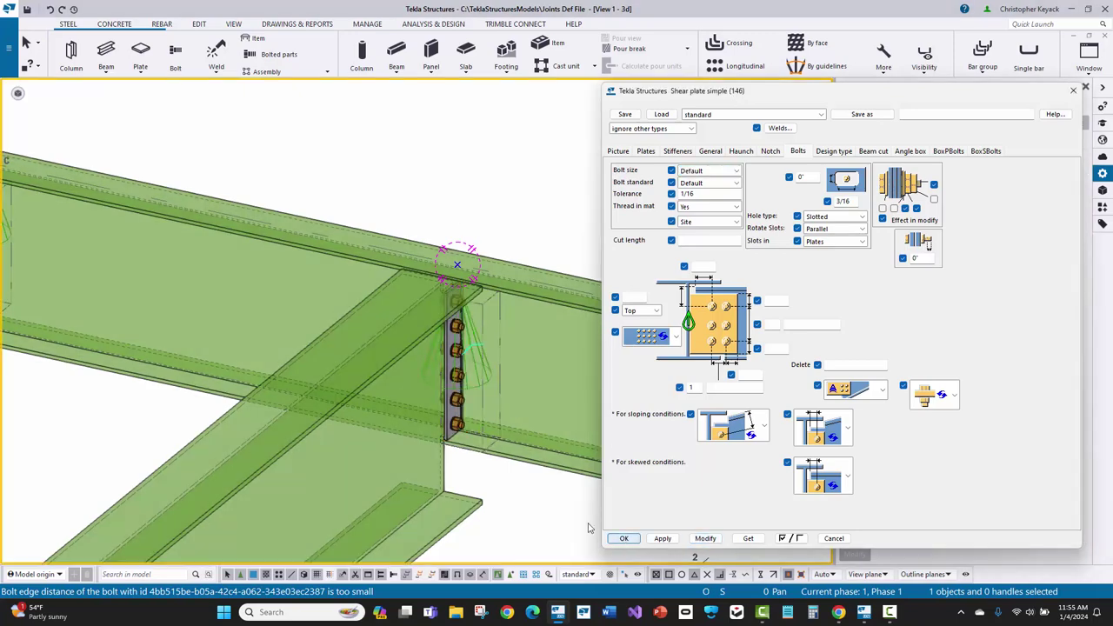
Bring up the Components options and inspect the default bolt size list
left_click(9, 47)
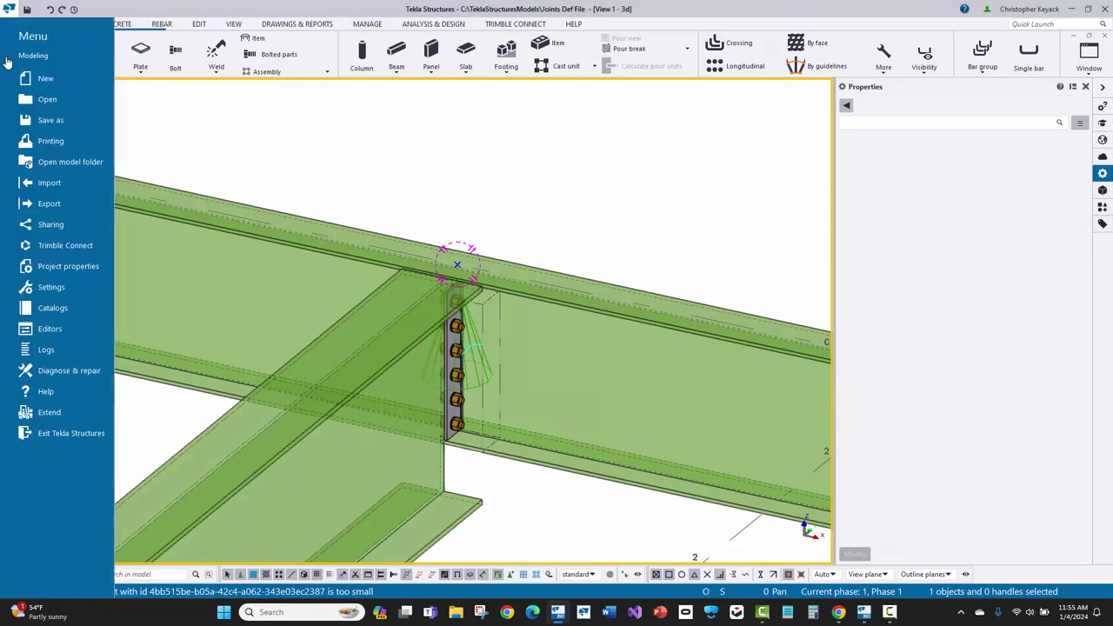
left_click(80, 287)
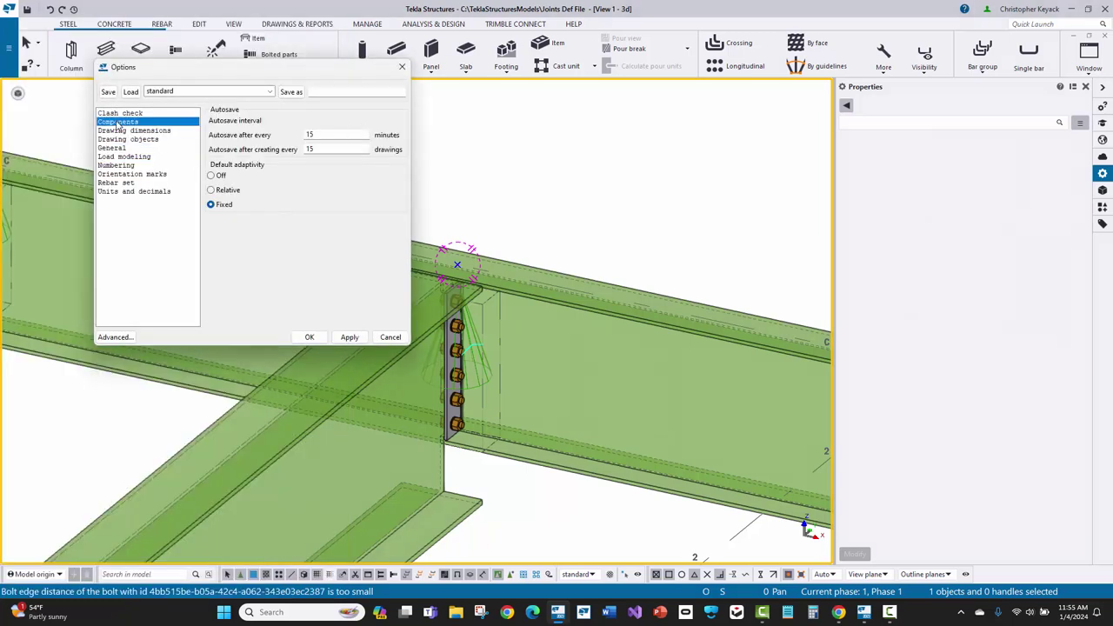
left_click(117, 123)
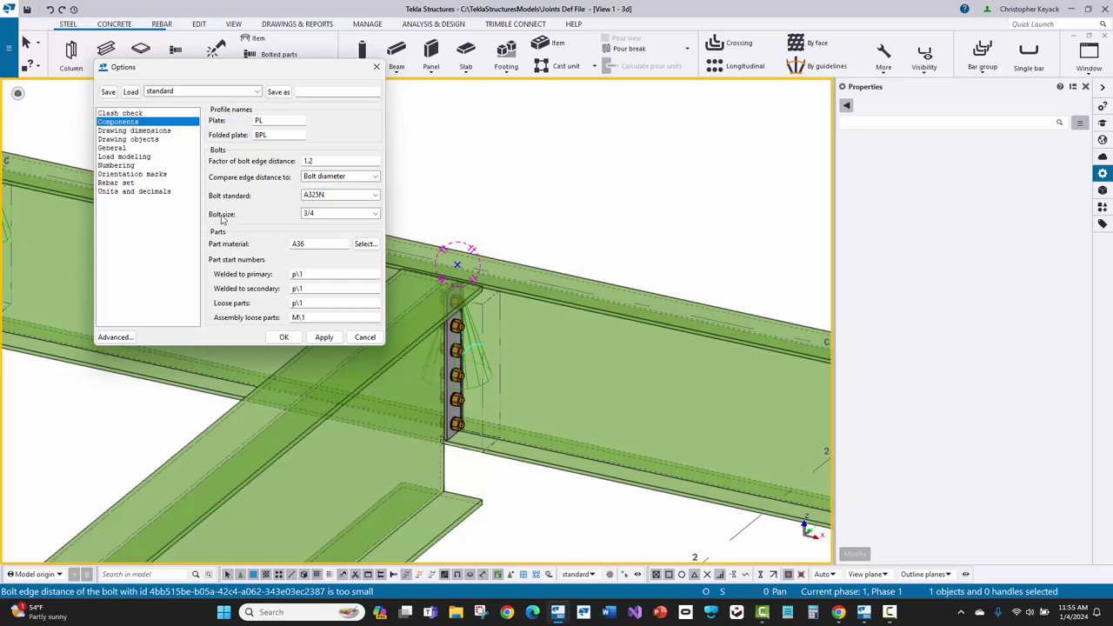
left_click(325, 217)
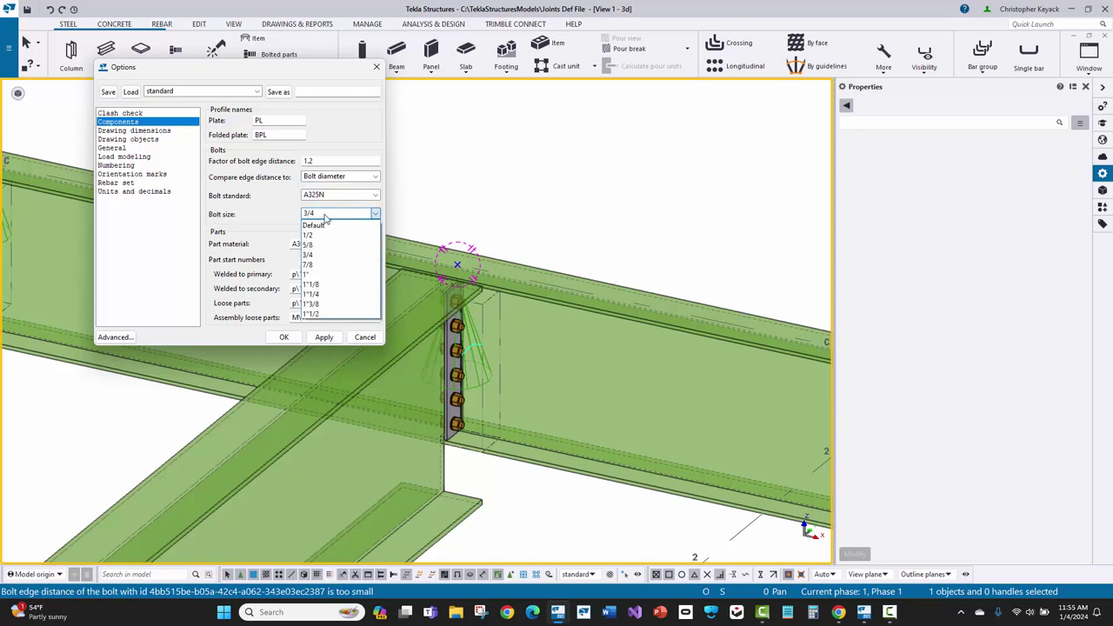
left_click(315, 215)
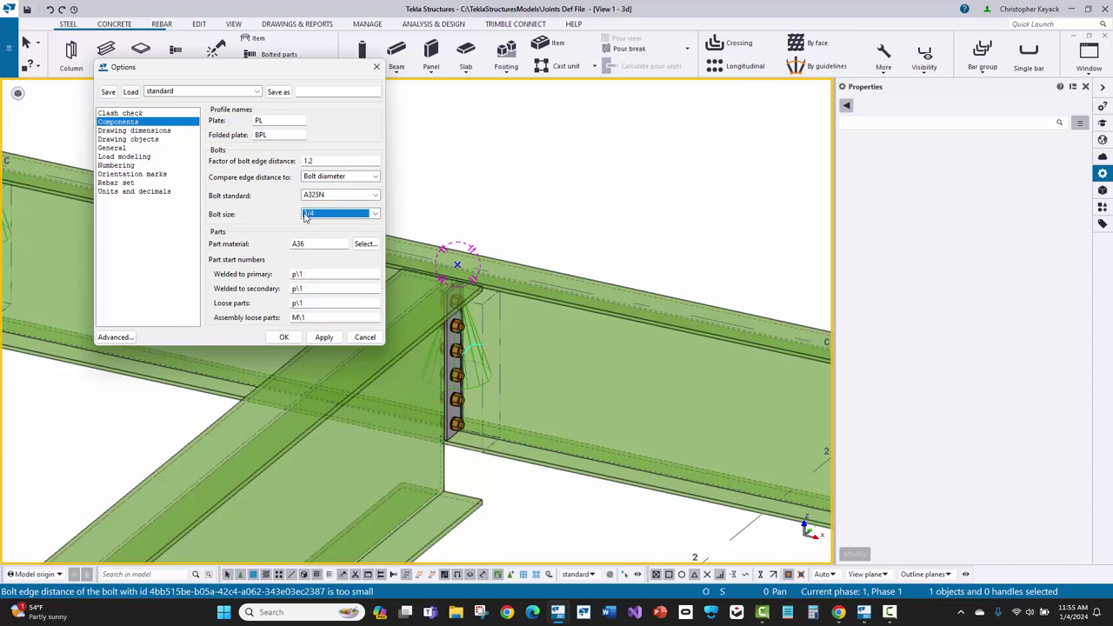
Open the shear plate connection's bolt settings and keep its bolt size at Default
left_click(457, 262)
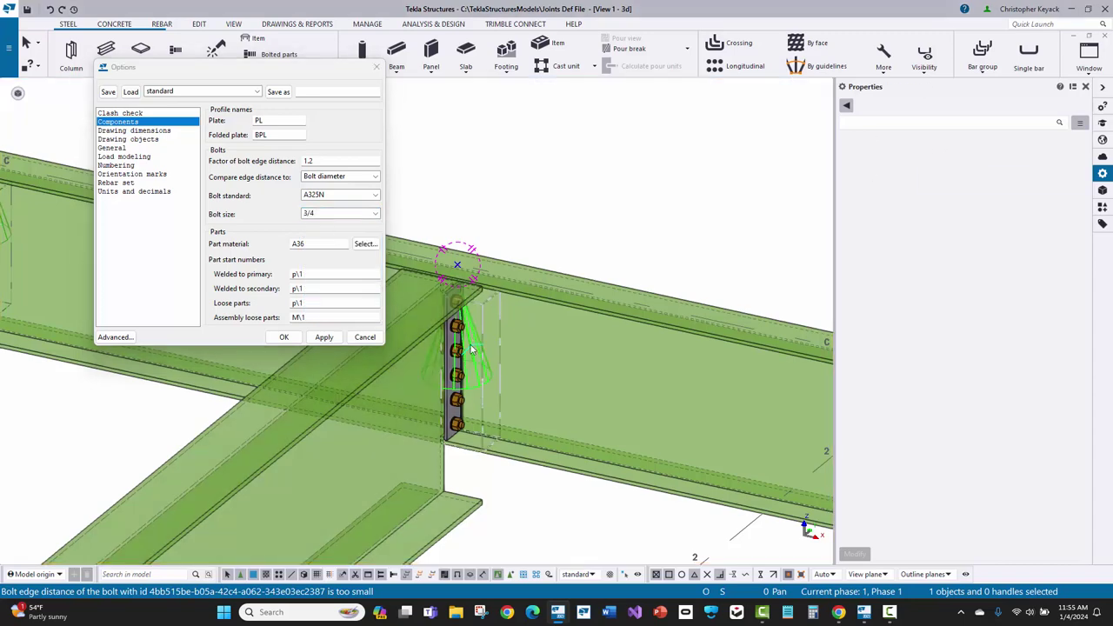
double_click(458, 263)
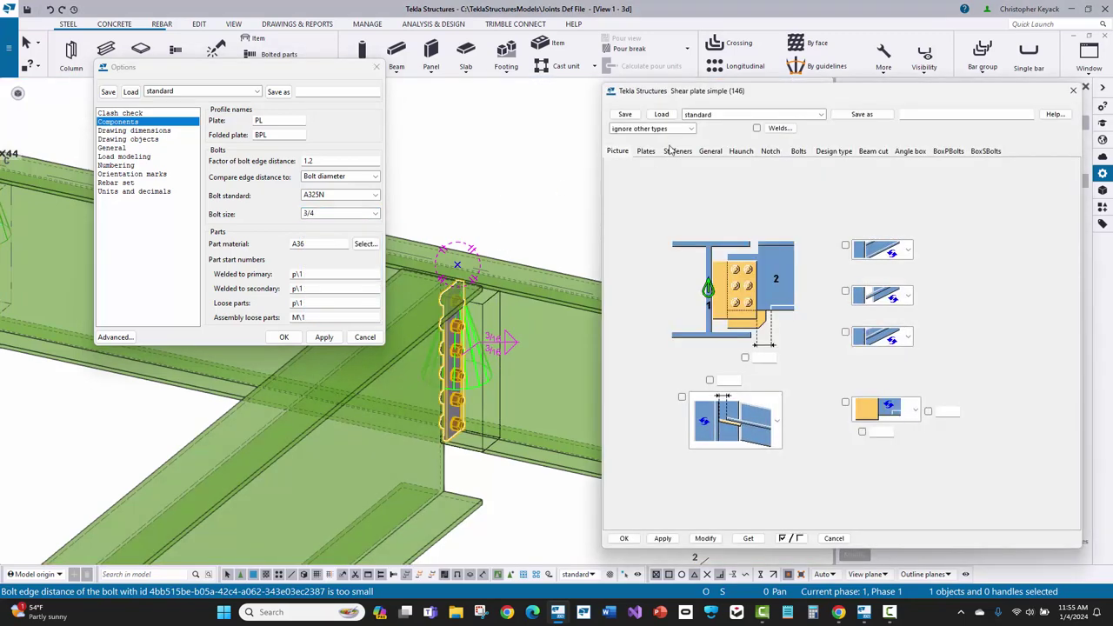
left_click(799, 152)
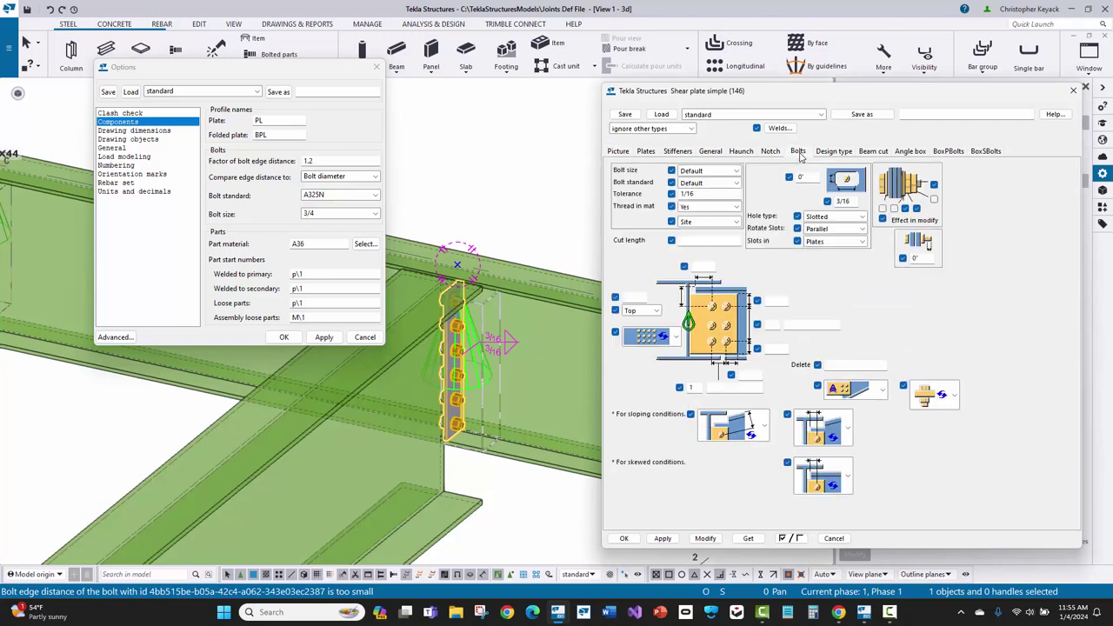
left_click(702, 174)
left_click(703, 174)
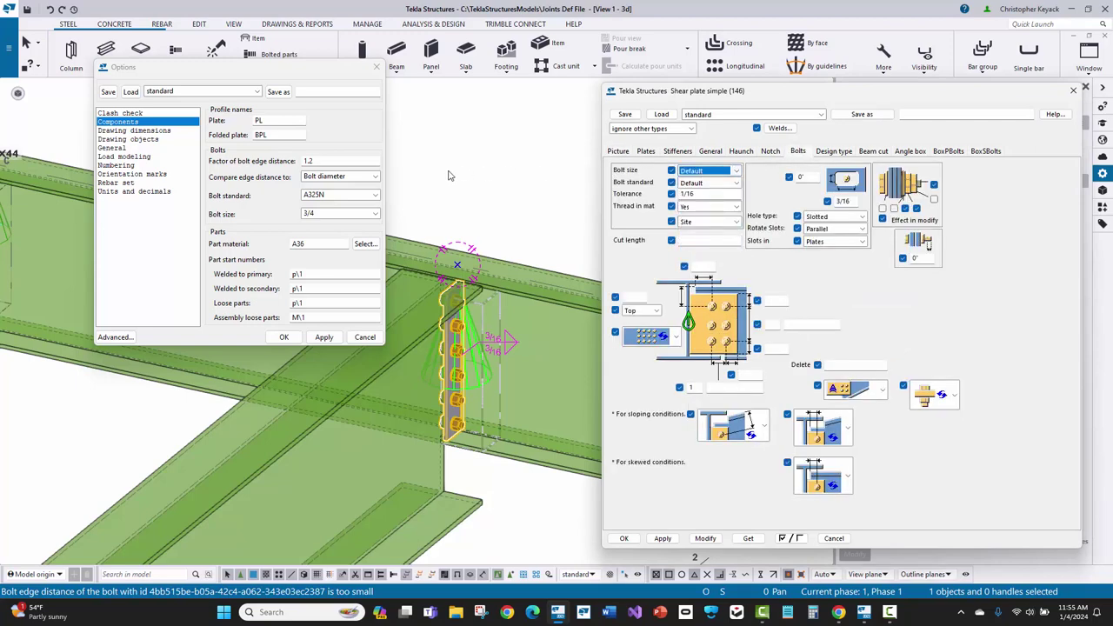
Change the component default bolt size from 3/4 to Default, apply and confirm
left_click(317, 221)
left_click(319, 220)
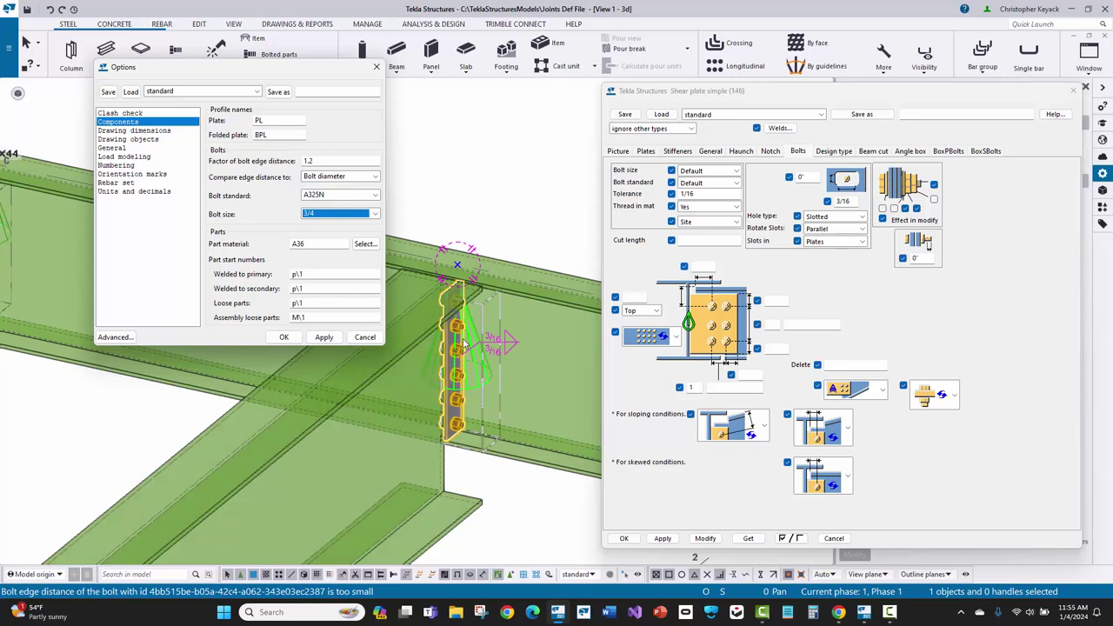
left_click(321, 215)
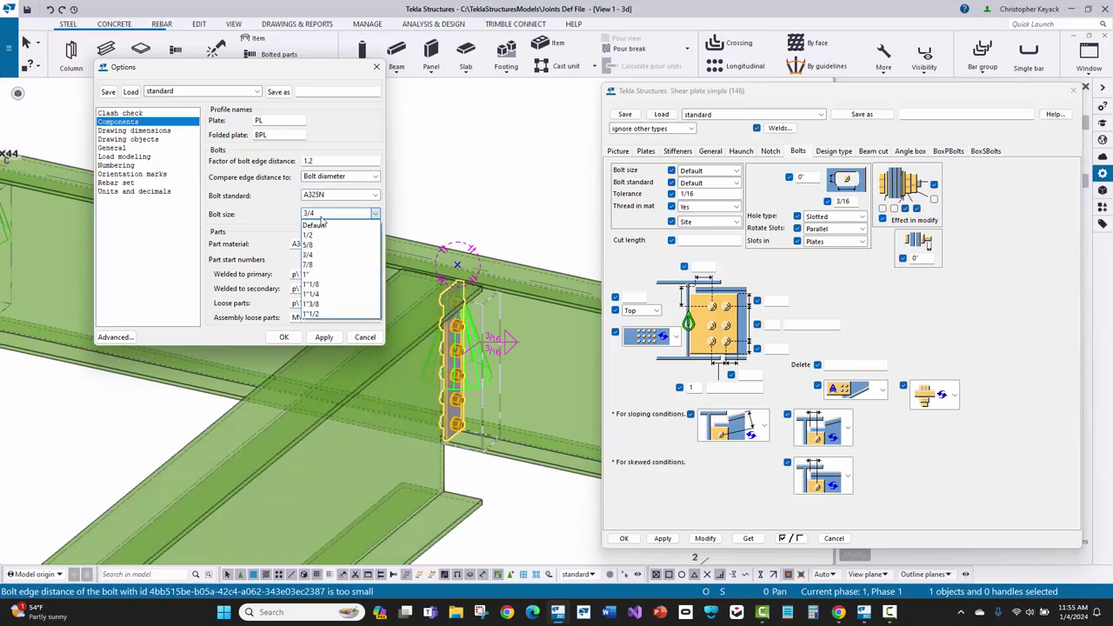
left_click(317, 225)
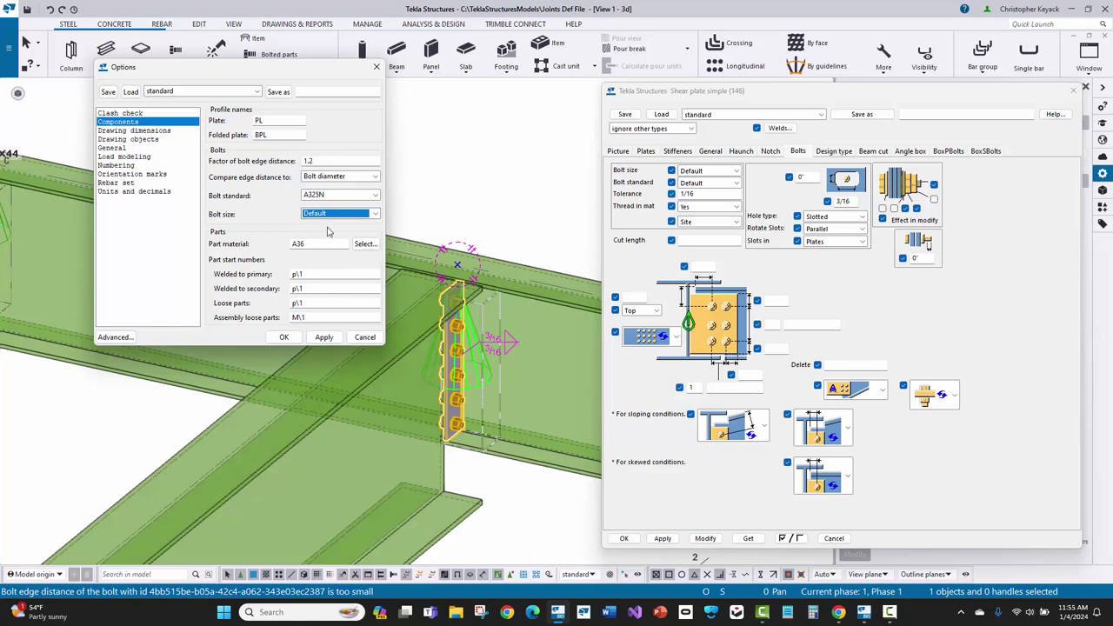
left_click(323, 338)
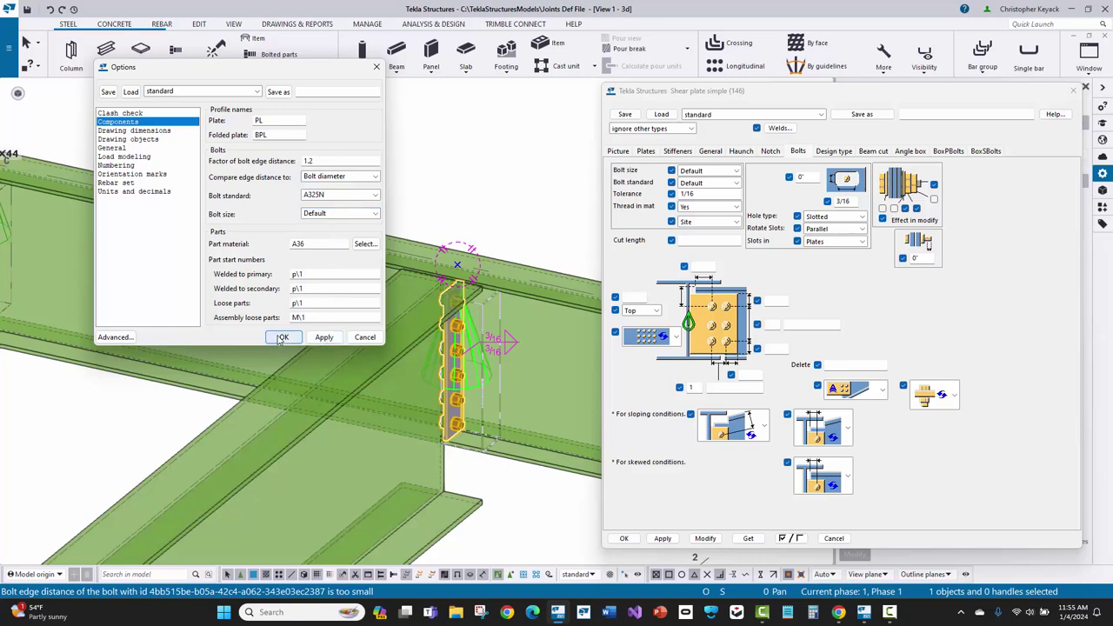
left_click(281, 337)
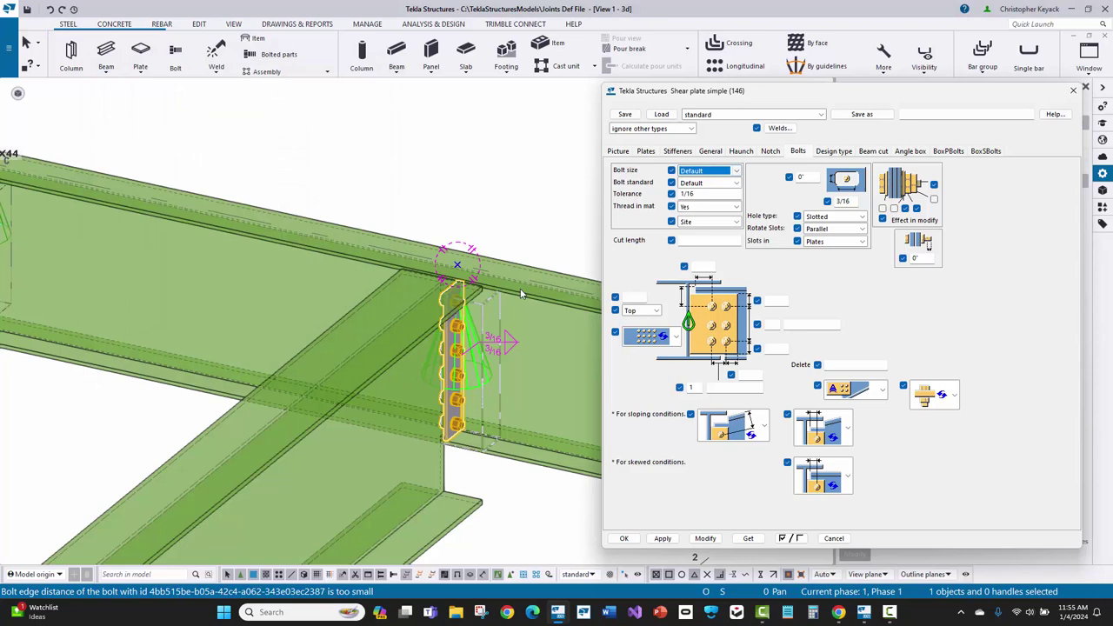
Modify the Shear plate simple (146) connection with Default bolts, close its dialog, and view the beam line's connections
left_click(704, 538)
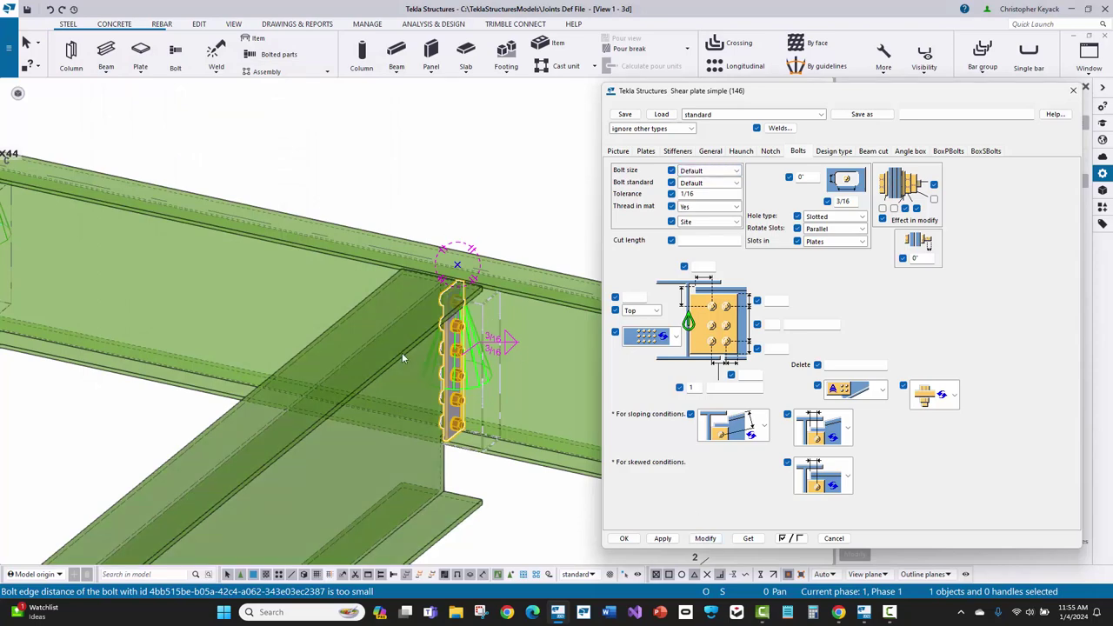
left_click(384, 337)
key("Escape")
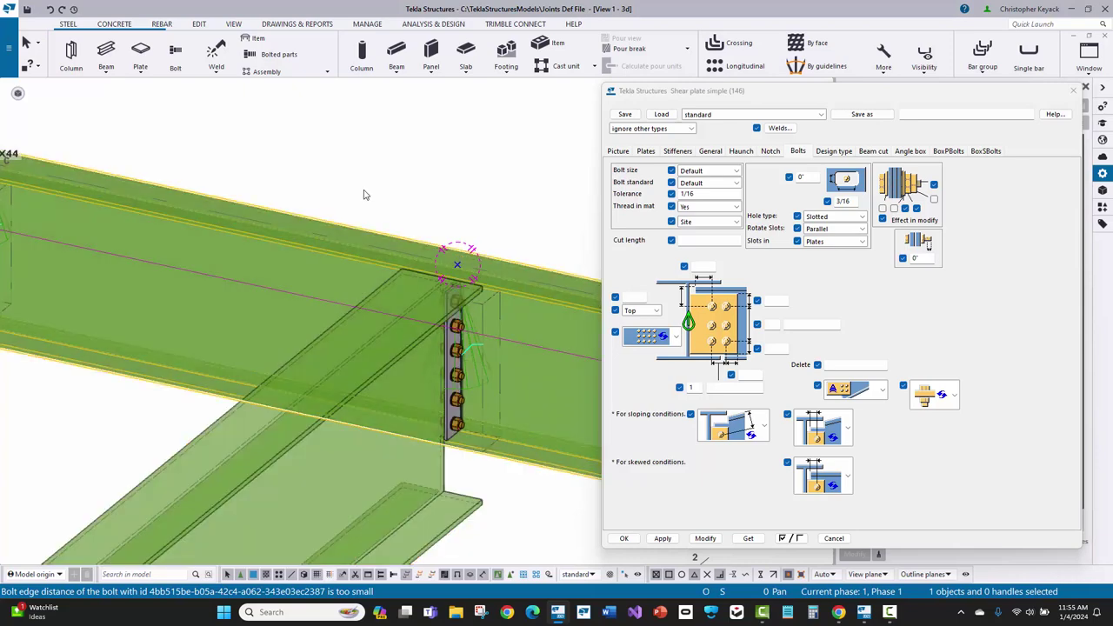
left_click(621, 539)
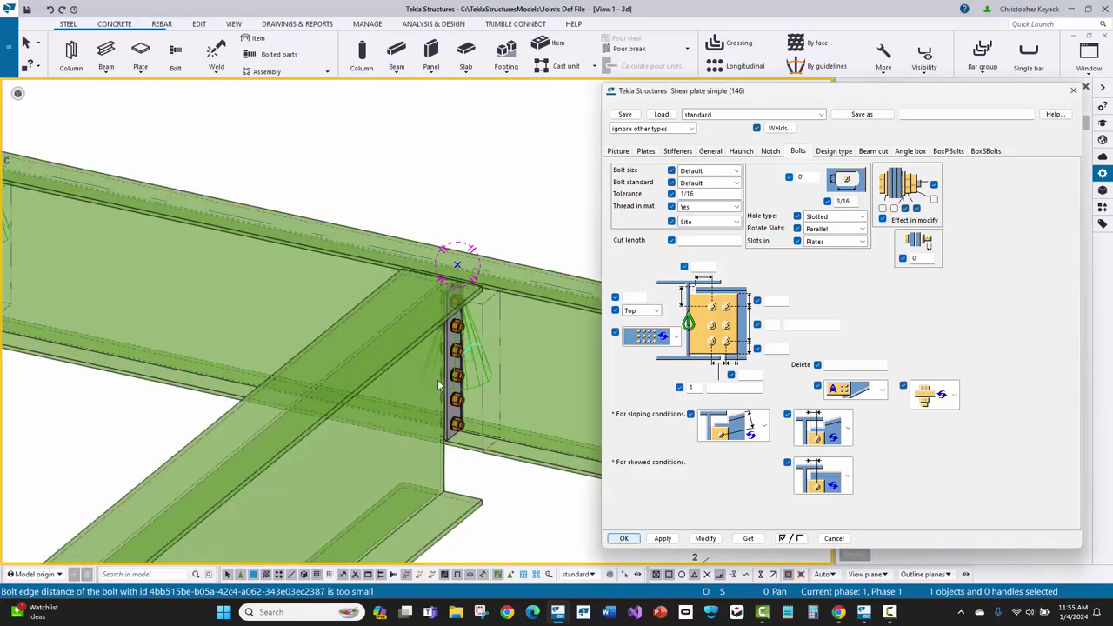
scroll(523, 357, "down", 5)
middle_click_drag(523, 357, 482, 256)
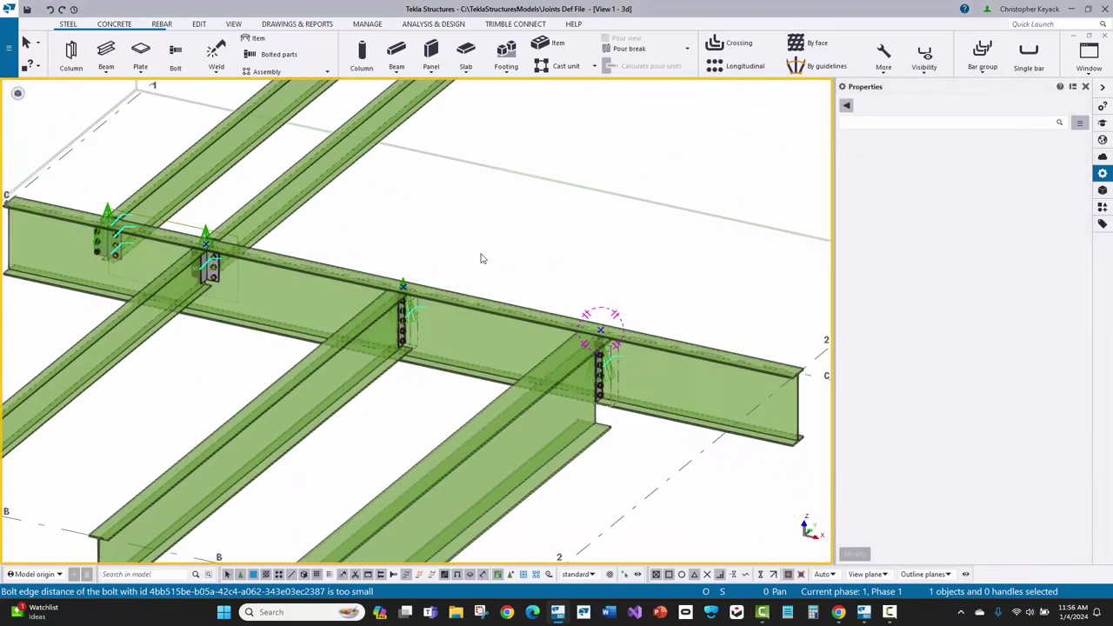